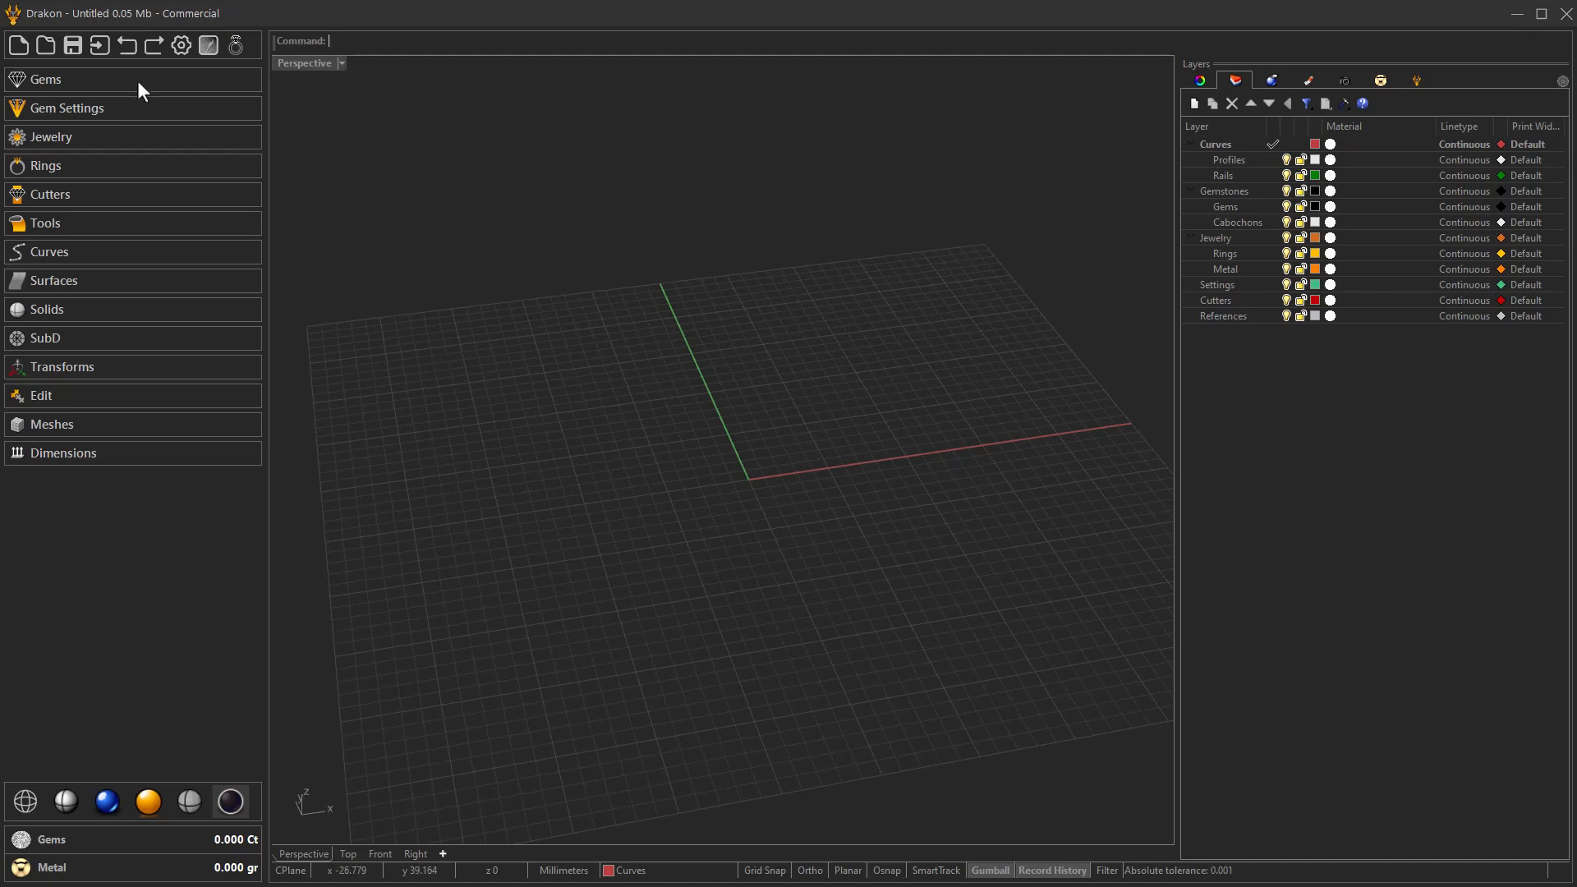
Create a Micro Cluster gem setting and set its gem size to 1.50.
{"action": "left_click", "coordinate": [133, 105]}
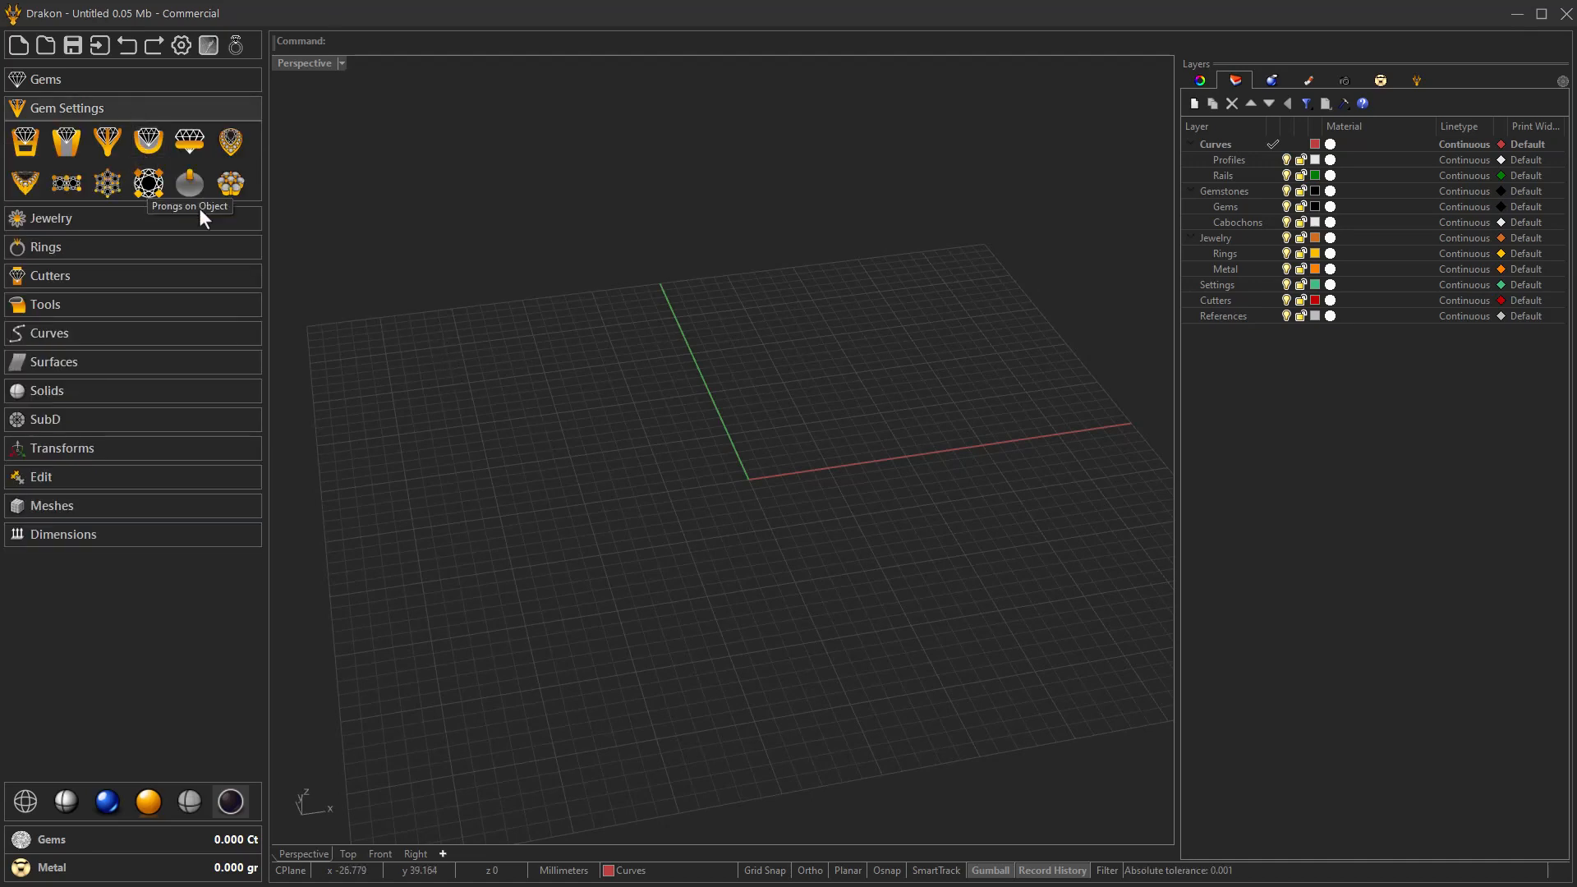
{"action": "left_click", "coordinate": [228, 184]}
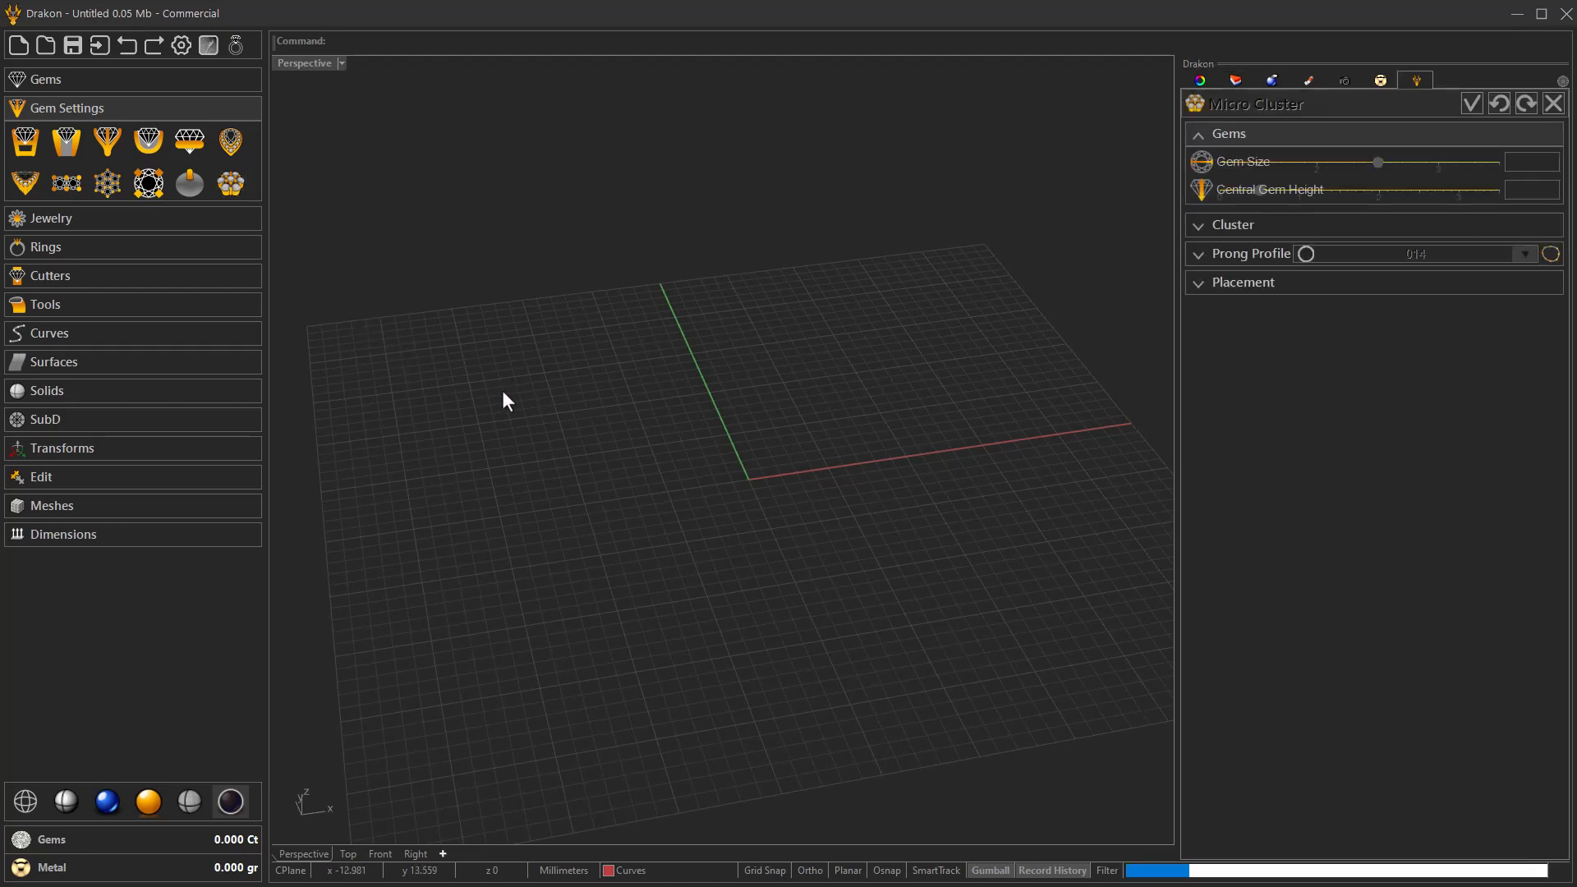
{"action": "right_click_drag", "start_coordinate": [605, 454], "coordinate": [634, 494]}
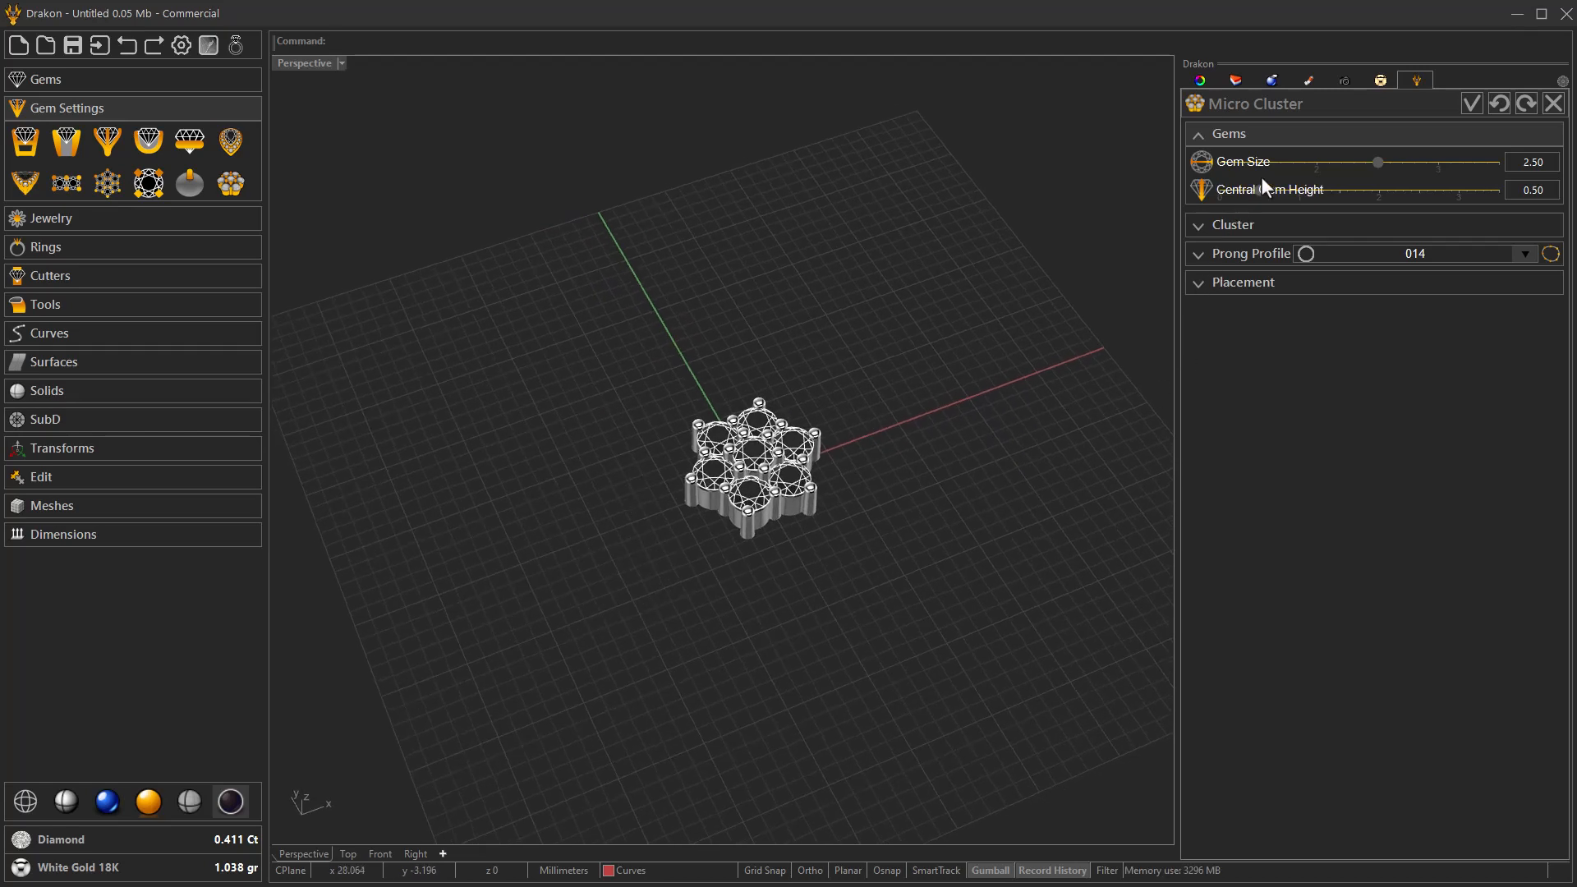
{"action": "left_click", "coordinate": [1284, 164]}
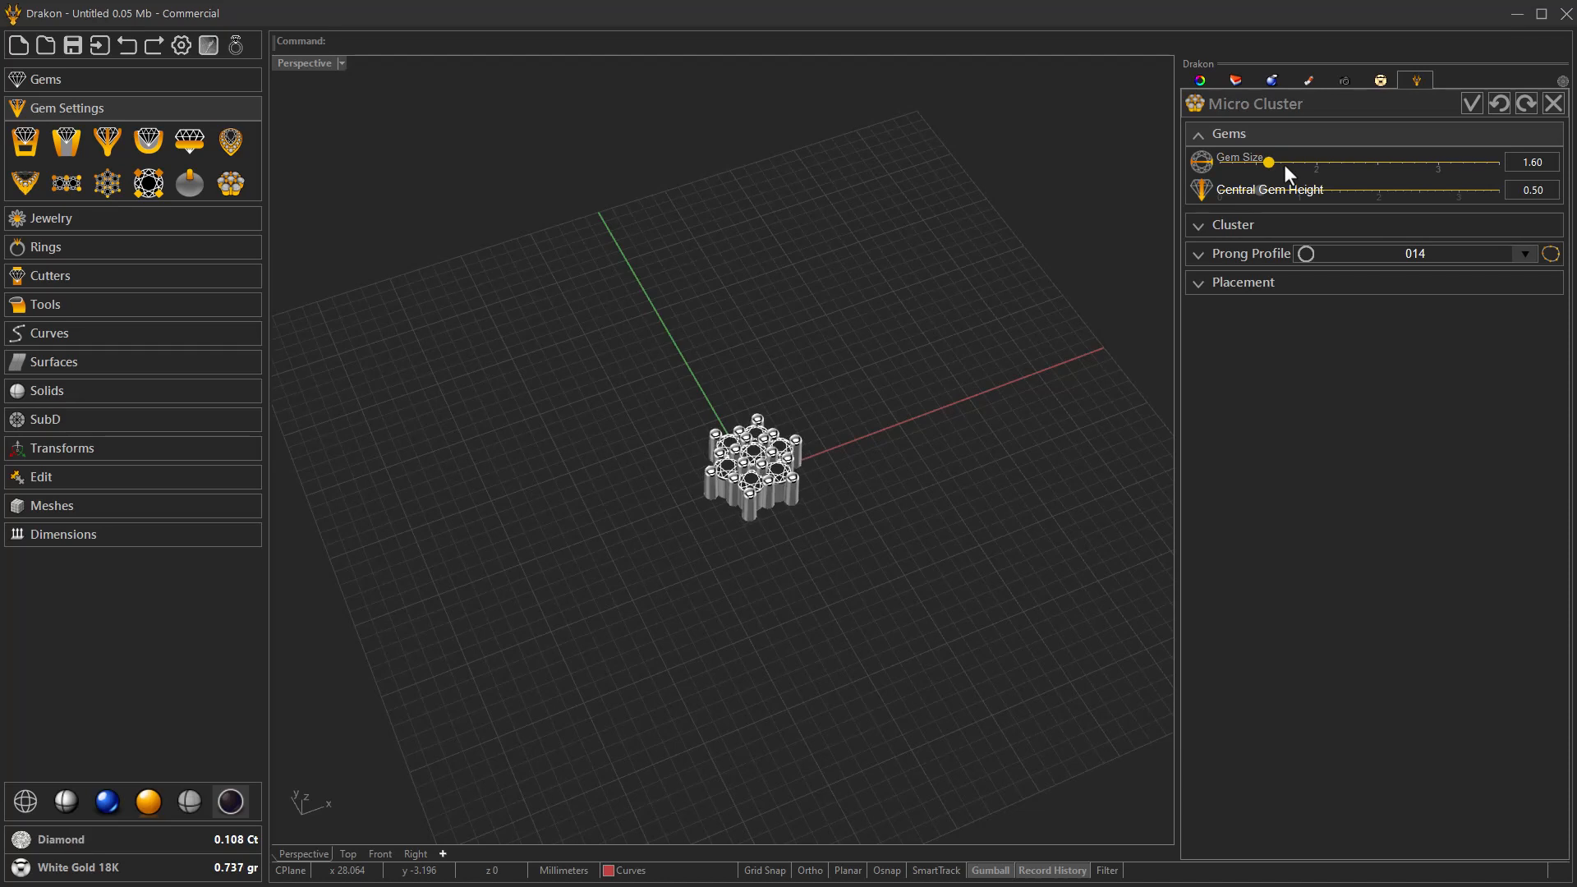
{"action": "key", "text": "Right"}
{"action": "key", "text": "Left"}
{"action": "key", "text": "Left"}
Set the micro cluster's prong size to 0.60.
{"action": "scroll", "coordinate": [761, 486], "scroll_direction": "up", "scroll_amount": 4}
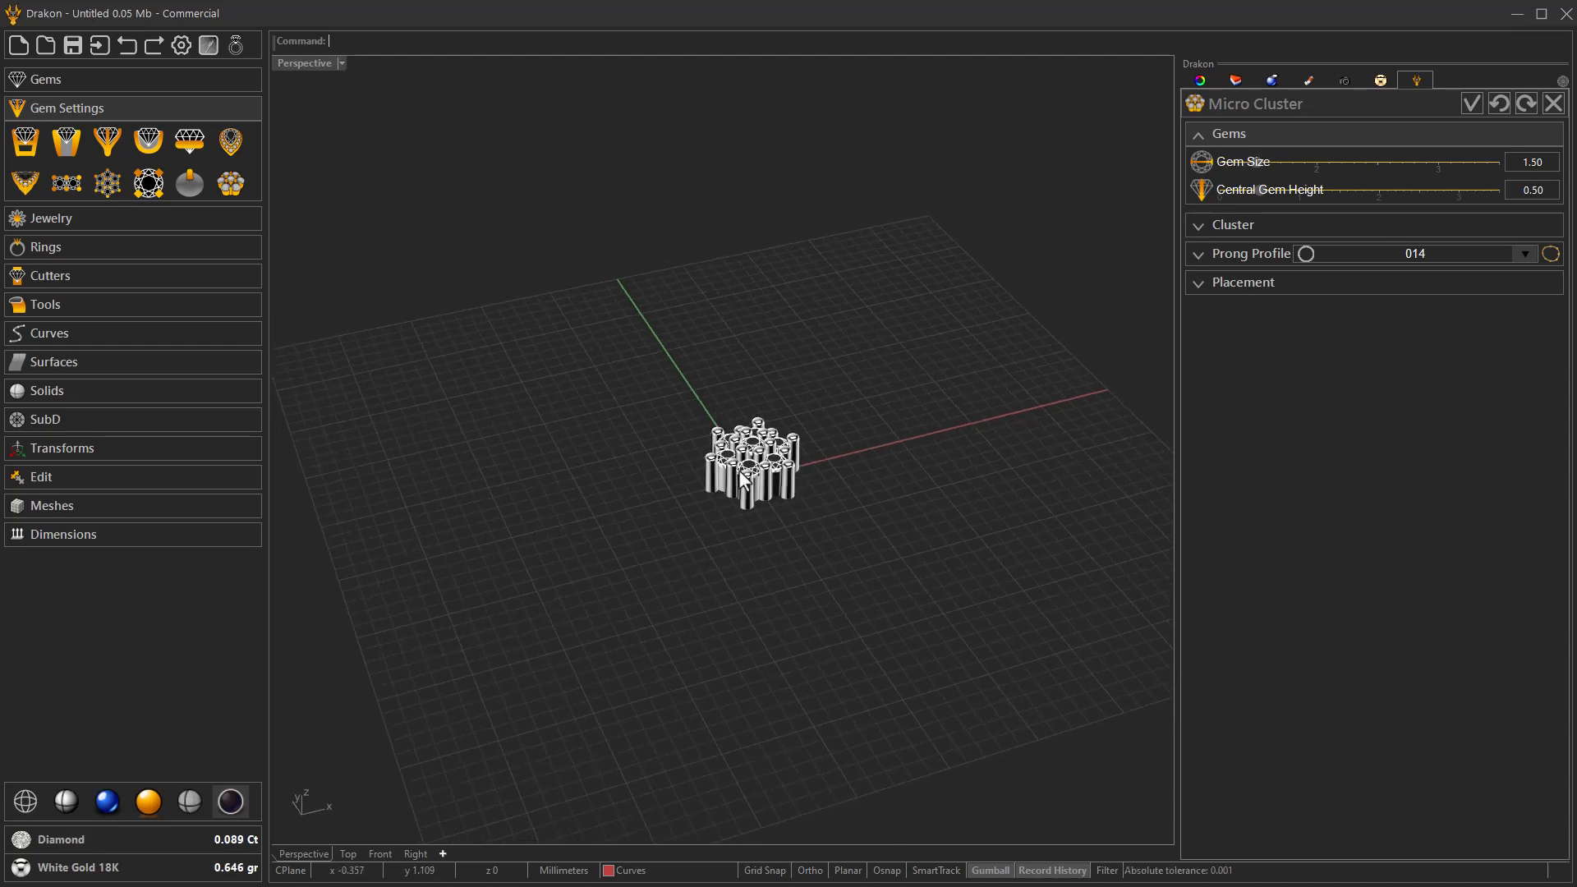
{"action": "scroll", "coordinate": [760, 486], "scroll_direction": "up", "scroll_amount": 4}
{"action": "right_click_drag", "start_coordinate": [761, 486], "coordinate": [761, 568]}
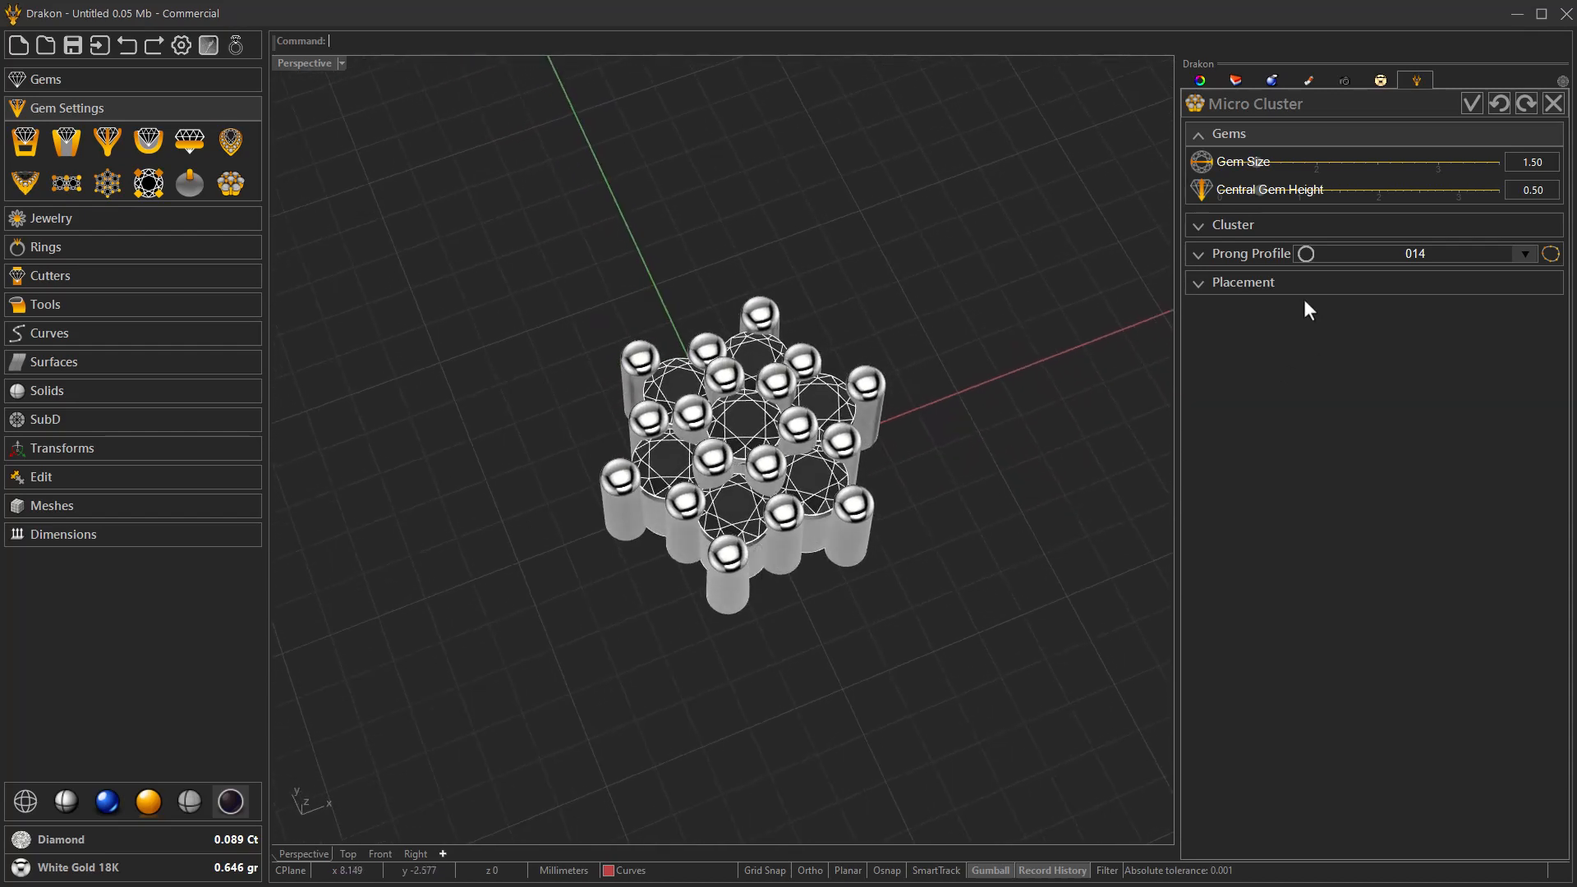
{"action": "left_click", "coordinate": [1243, 223]}
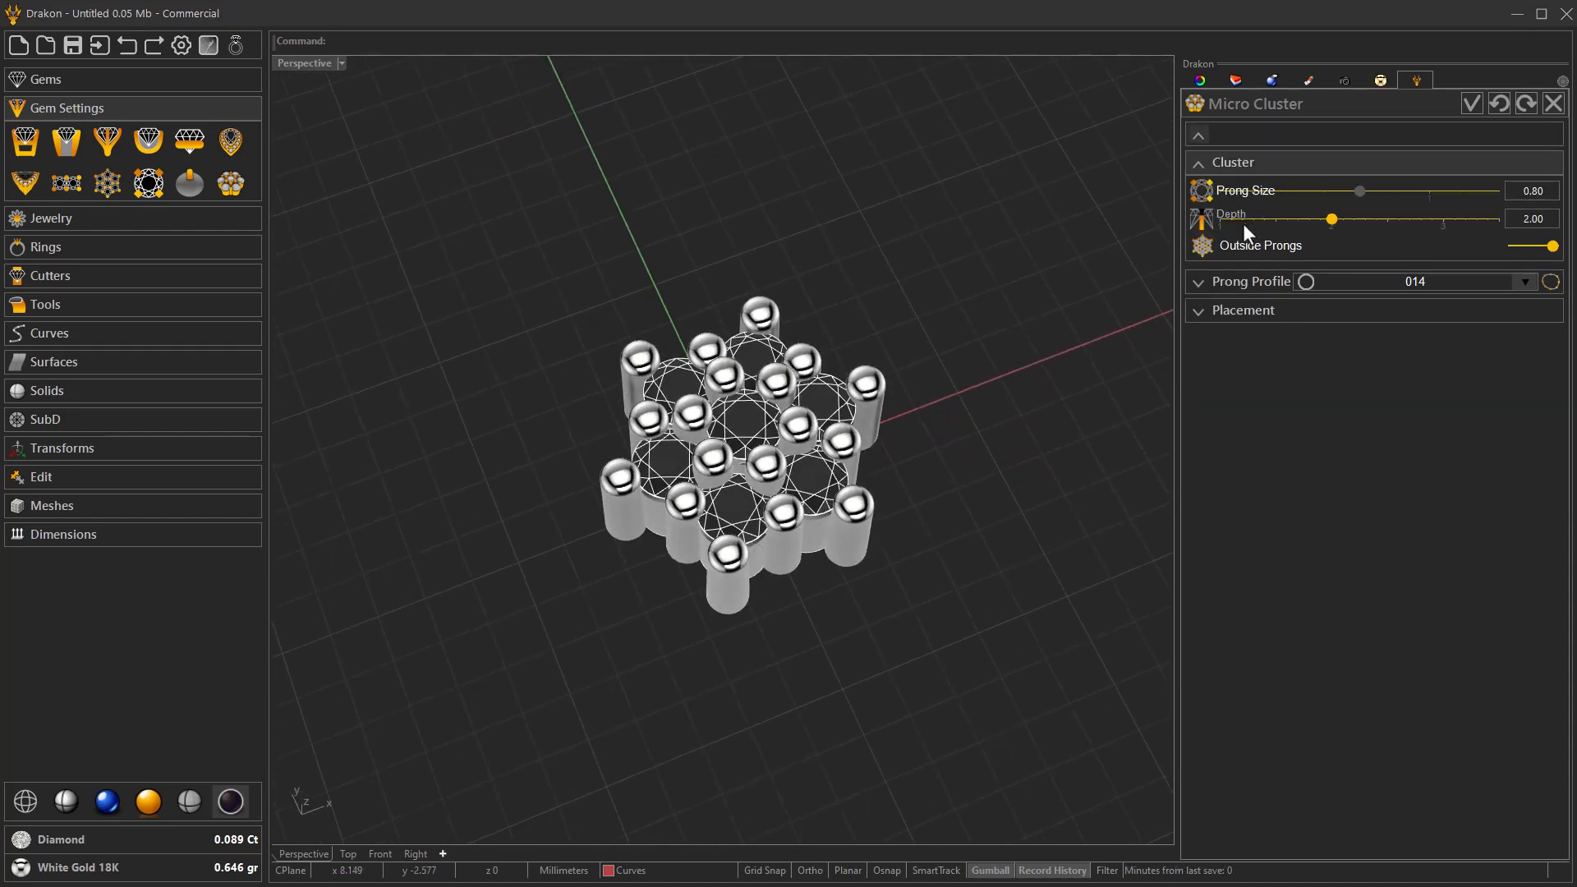
{"action": "scroll", "coordinate": [1280, 191], "scroll_direction": "down", "scroll_amount": 2}
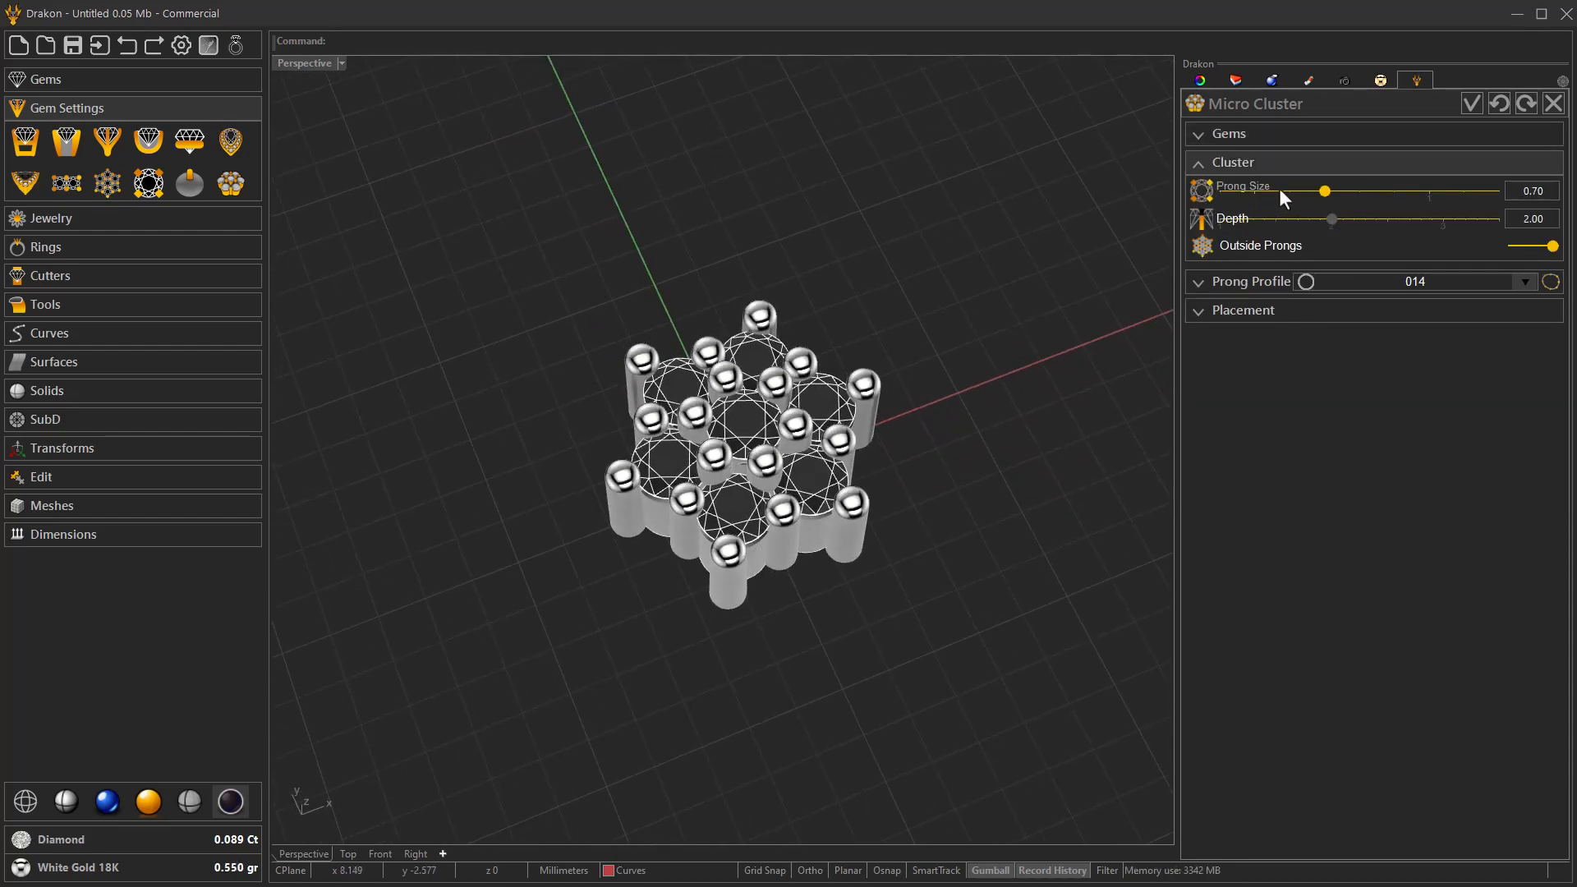
{"action": "scroll", "coordinate": [1279, 189], "scroll_direction": "down", "scroll_amount": 2}
Reduce the micro cluster's depth to 1.50.
{"action": "right_click_drag", "start_coordinate": [886, 419], "coordinate": [775, 365]}
{"action": "scroll", "coordinate": [775, 511], "scroll_direction": "up", "scroll_amount": 4}
{"action": "right_click_drag", "start_coordinate": [1019, 369], "coordinate": [864, 396]}
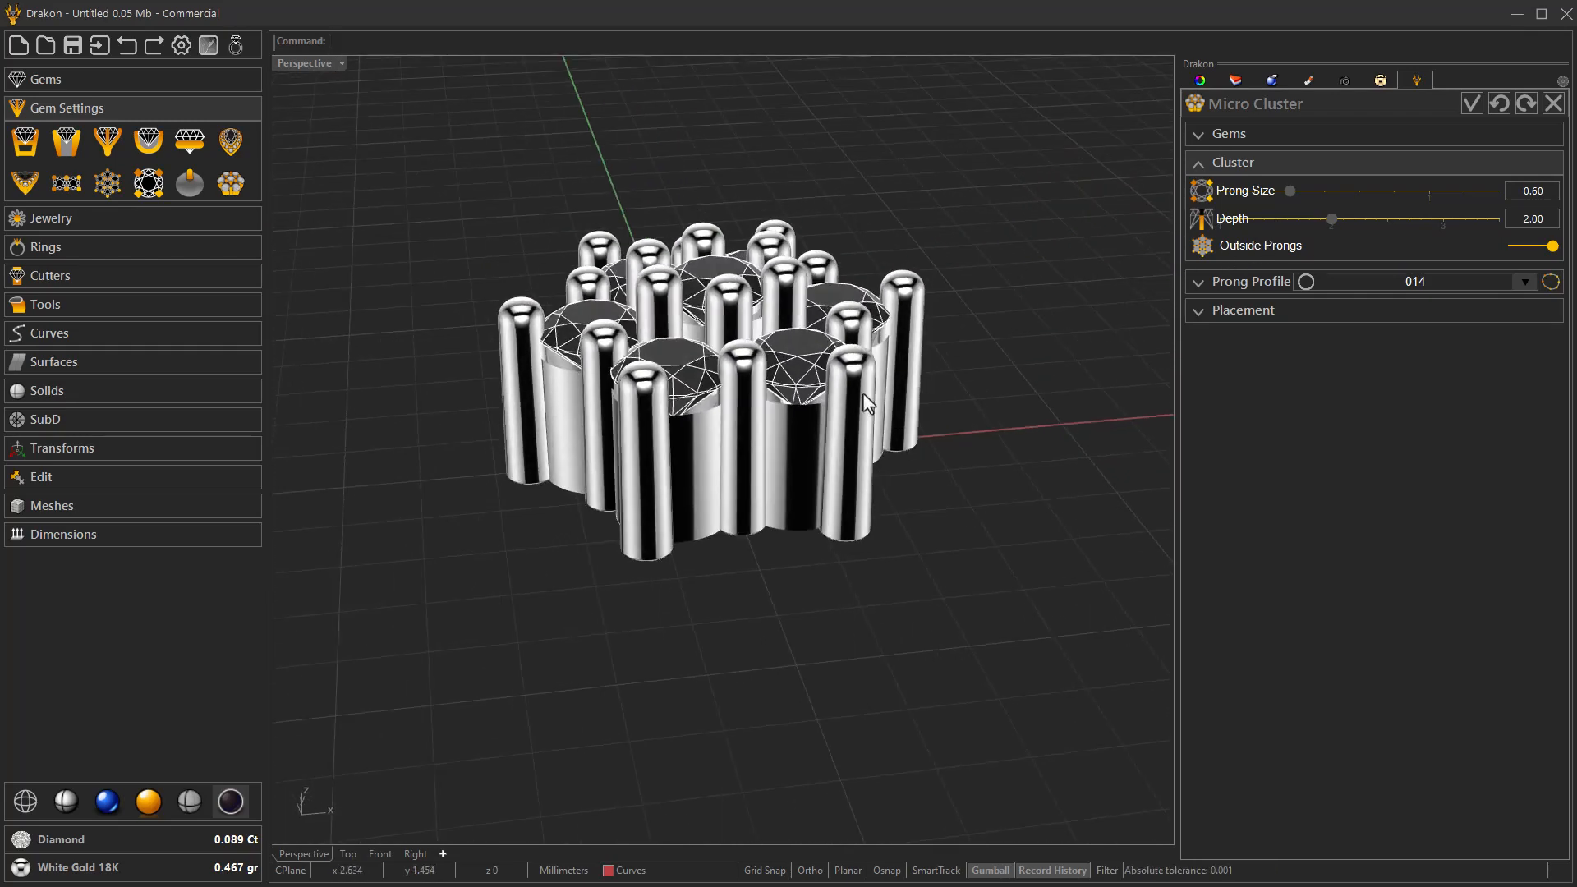
{"action": "left_click", "coordinate": [1310, 220]}
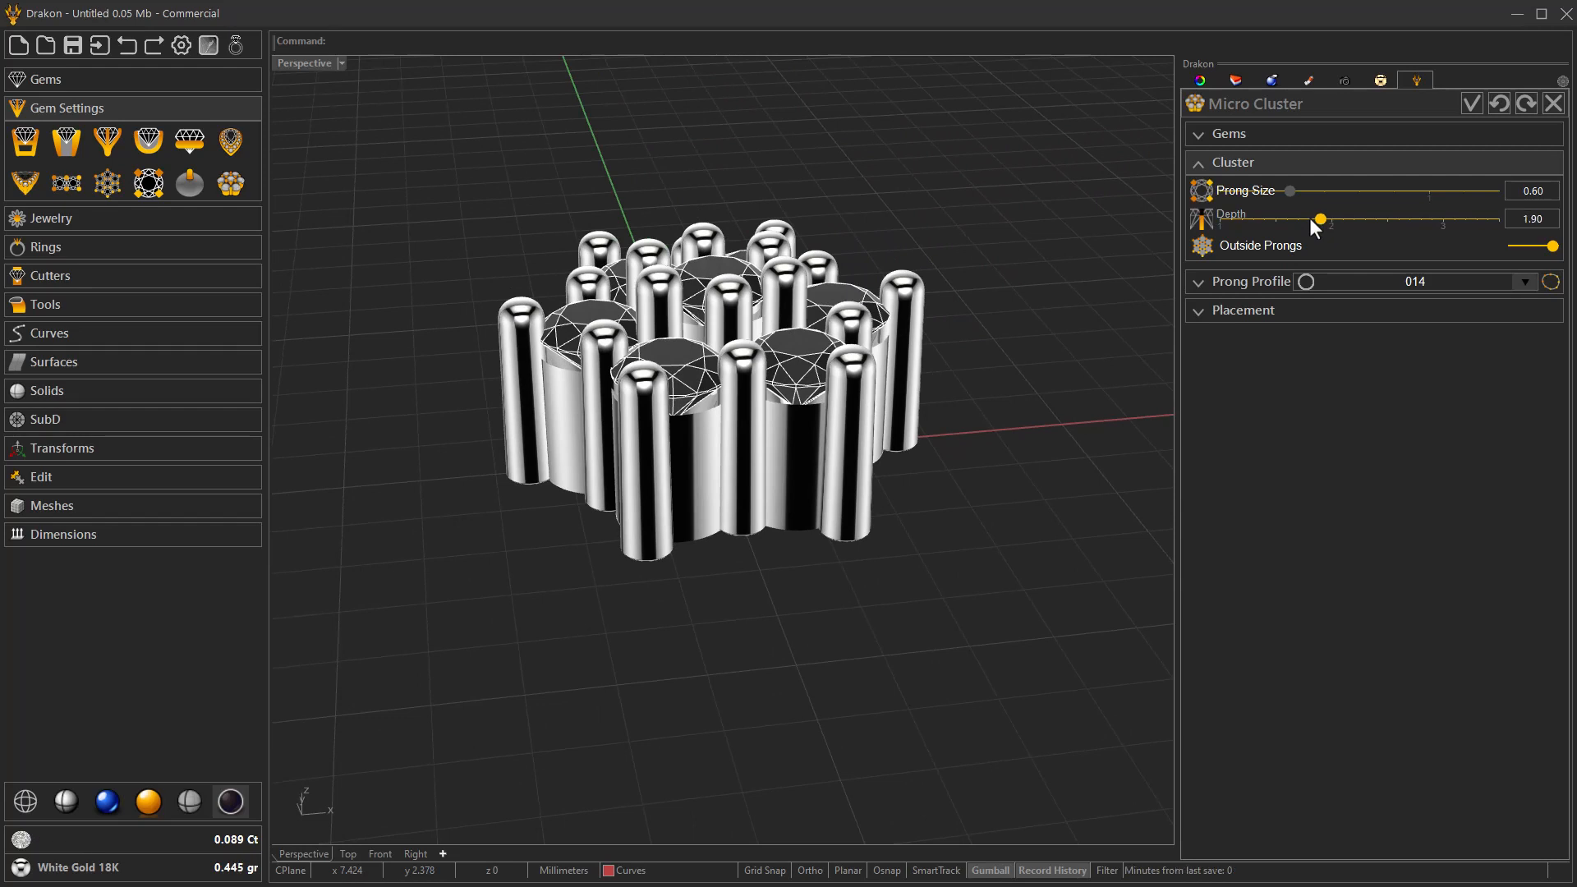
{"action": "key", "text": "Left"}
{"action": "key", "text": "Left"}
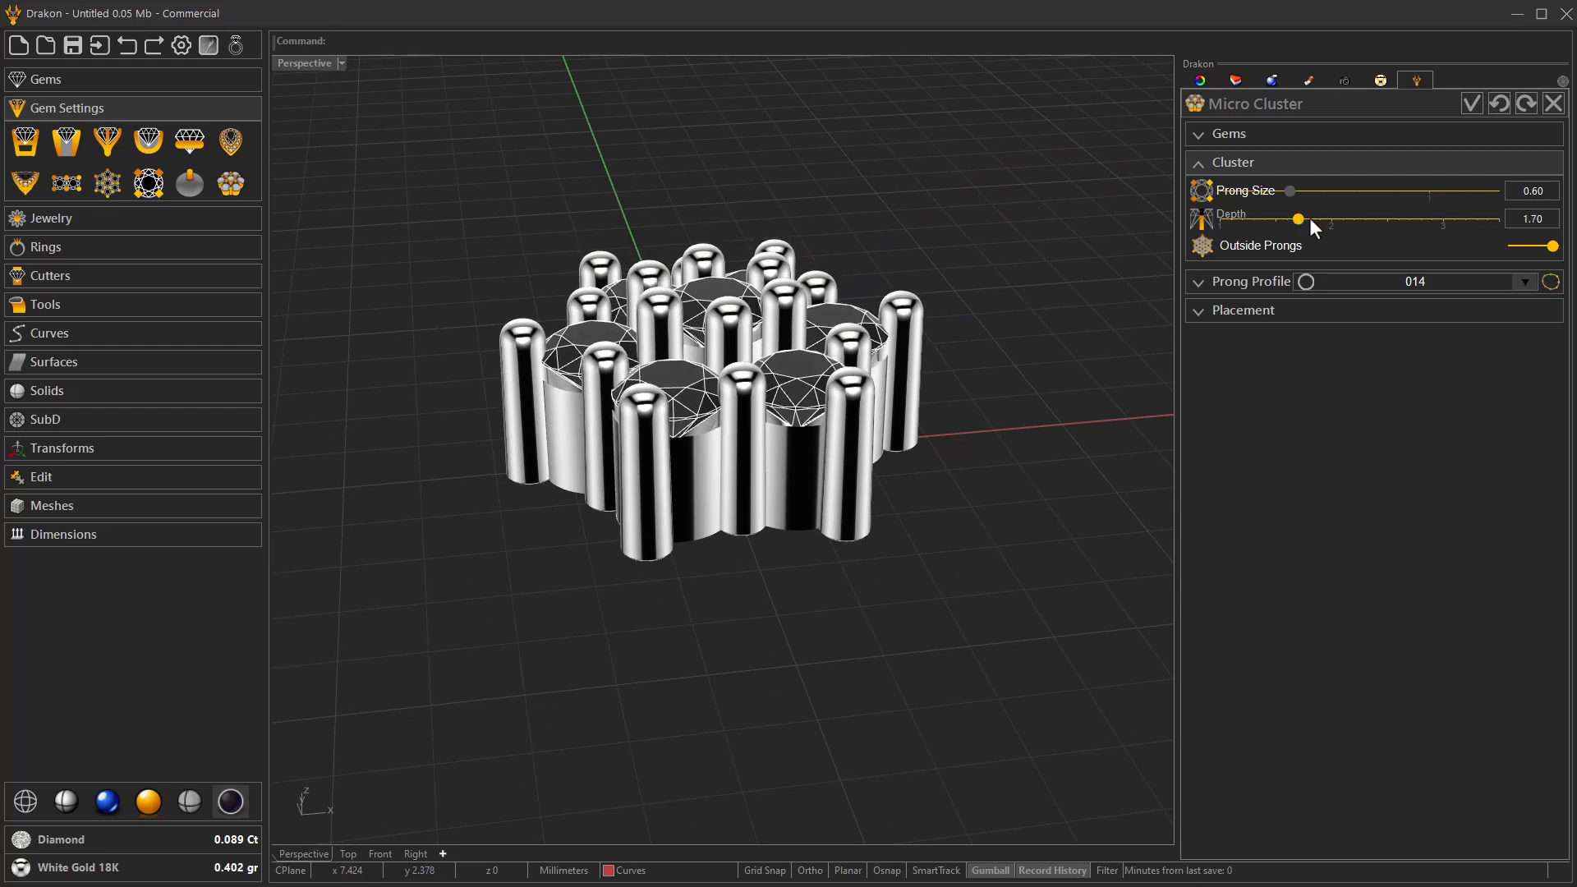
{"action": "scroll", "coordinate": [1310, 218], "scroll_direction": "down", "scroll_amount": 1}
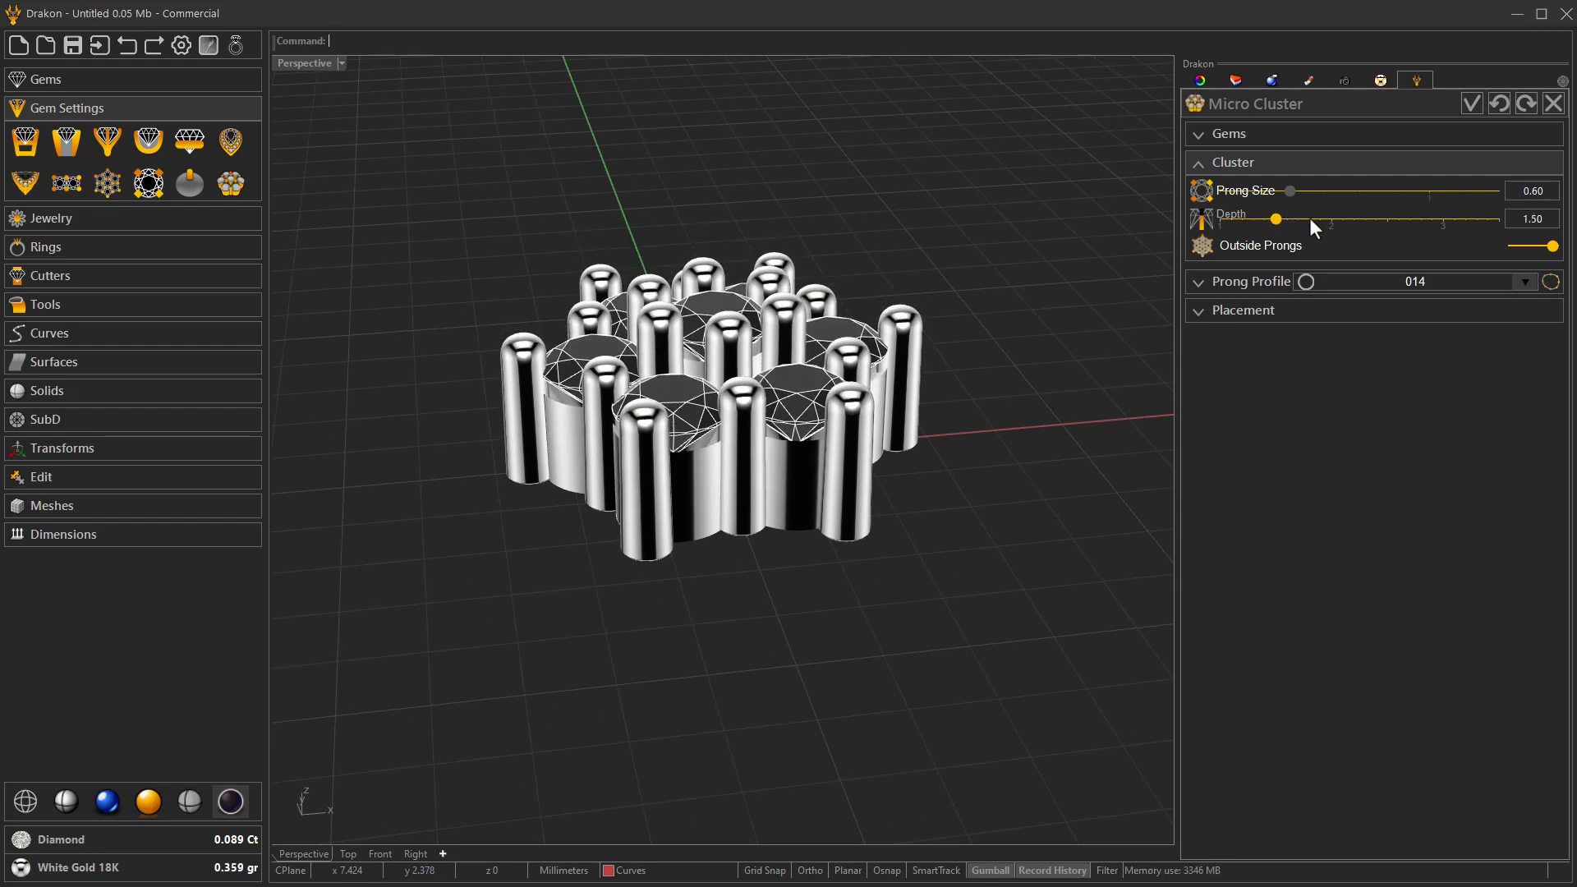
Turn on Grid Snap, reposition the micro cluster onto the Y axis at about y = 6, and accept the cluster.
{"action": "right_click_drag", "start_coordinate": [832, 433], "coordinate": [915, 570]}
{"action": "scroll", "coordinate": [649, 476], "scroll_direction": "down", "scroll_amount": 9}
{"action": "right_click_drag", "start_coordinate": [612, 497], "coordinate": [698, 551]}
{"action": "mouse_move", "coordinate": [486, 678]}
{"action": "right_mouse_down"}
{"action": "mouse_move", "coordinate": [479, 662]}
{"action": "mouse_move", "coordinate": [466, 688]}
{"action": "right_mouse_up"}
{"action": "left_click", "coordinate": [765, 873]}
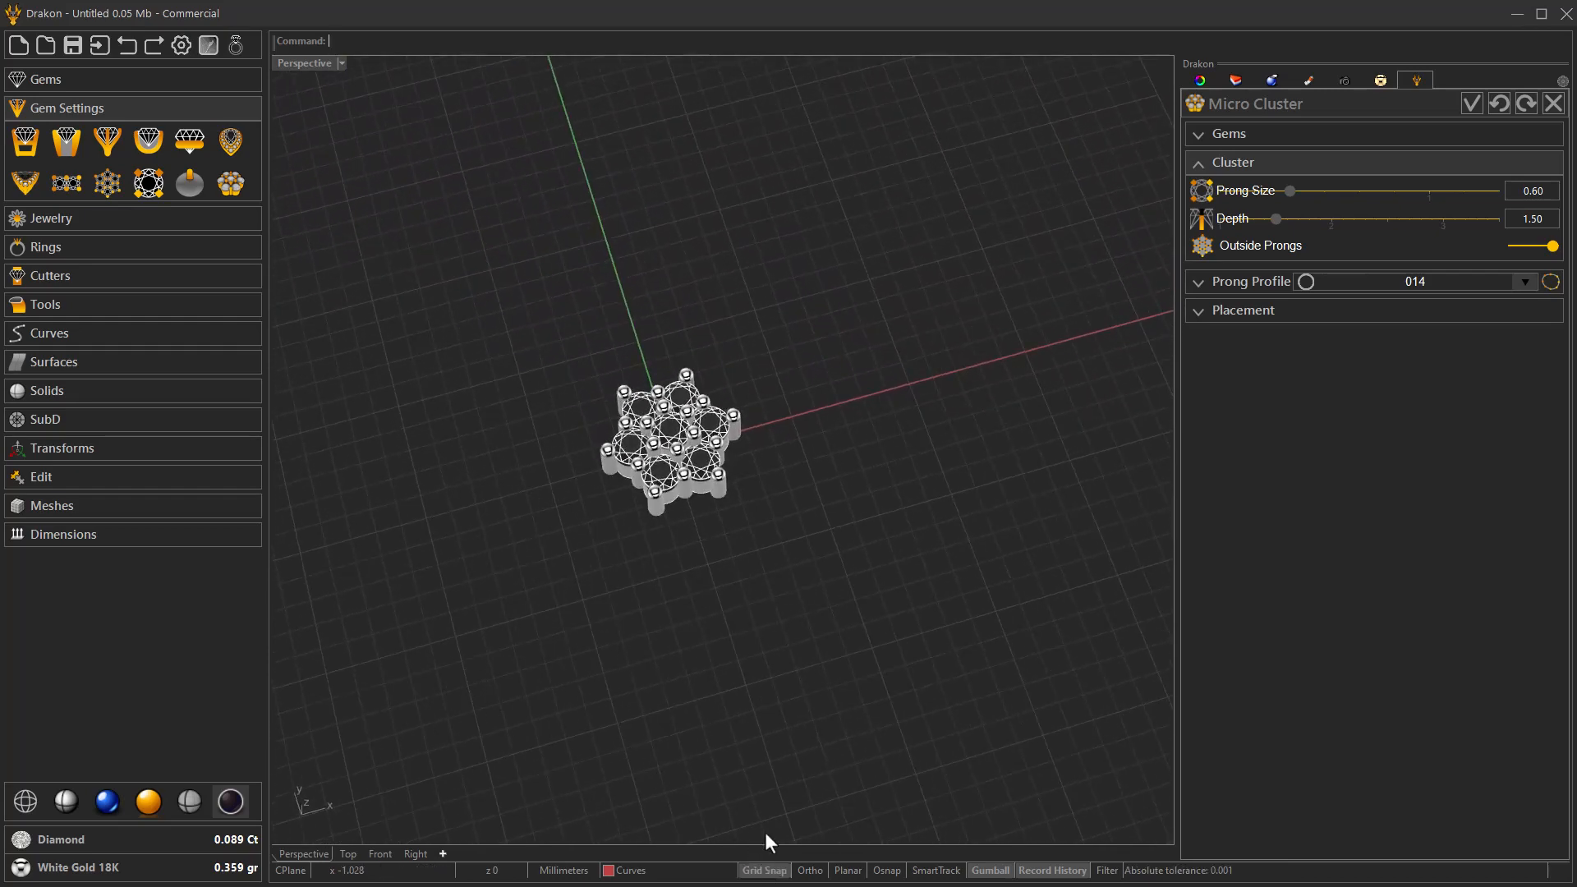
{"action": "left_click", "coordinate": [1213, 312]}
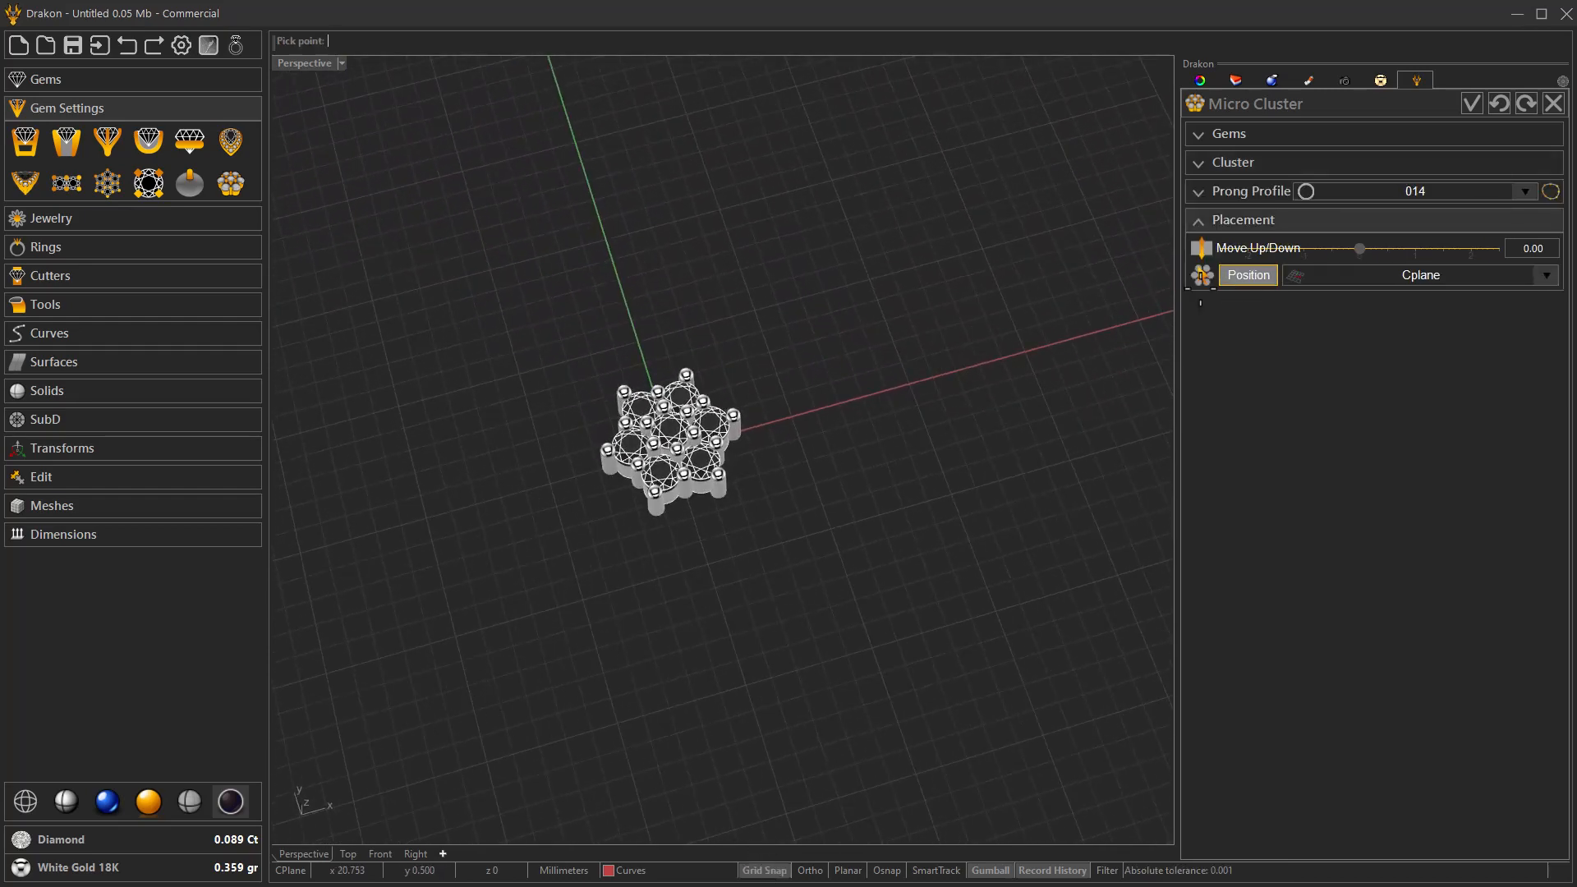
{"action": "left_click", "coordinate": [1248, 275]}
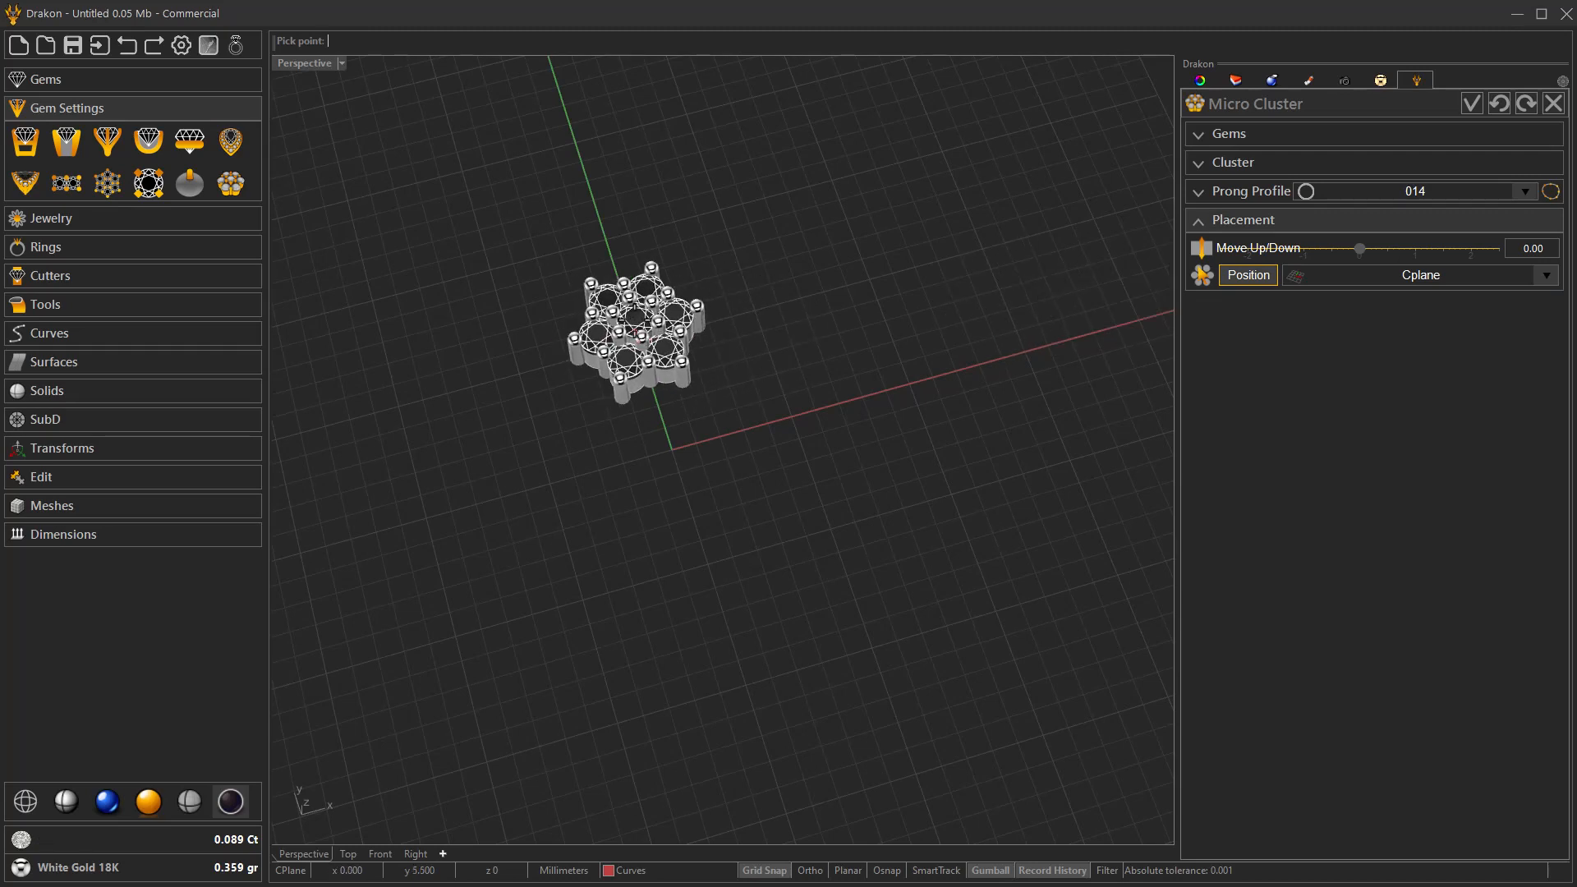
{"action": "left_click", "coordinate": [631, 331]}
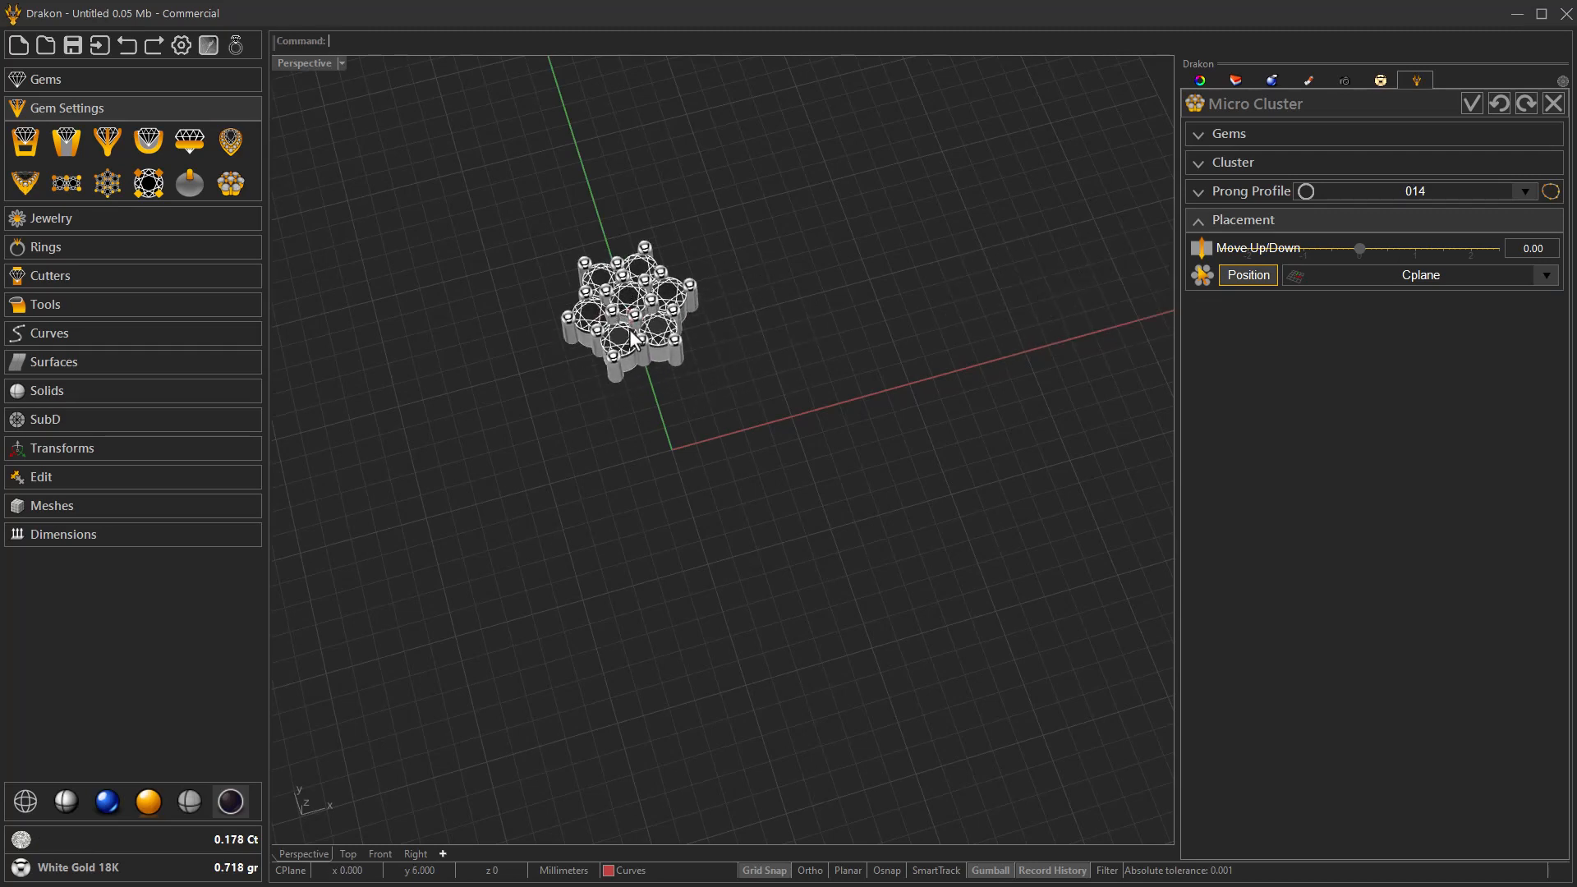
{"action": "right_click_drag", "start_coordinate": [787, 359], "coordinate": [516, 332]}
{"action": "scroll", "coordinate": [510, 321], "scroll_direction": "up", "scroll_amount": 3}
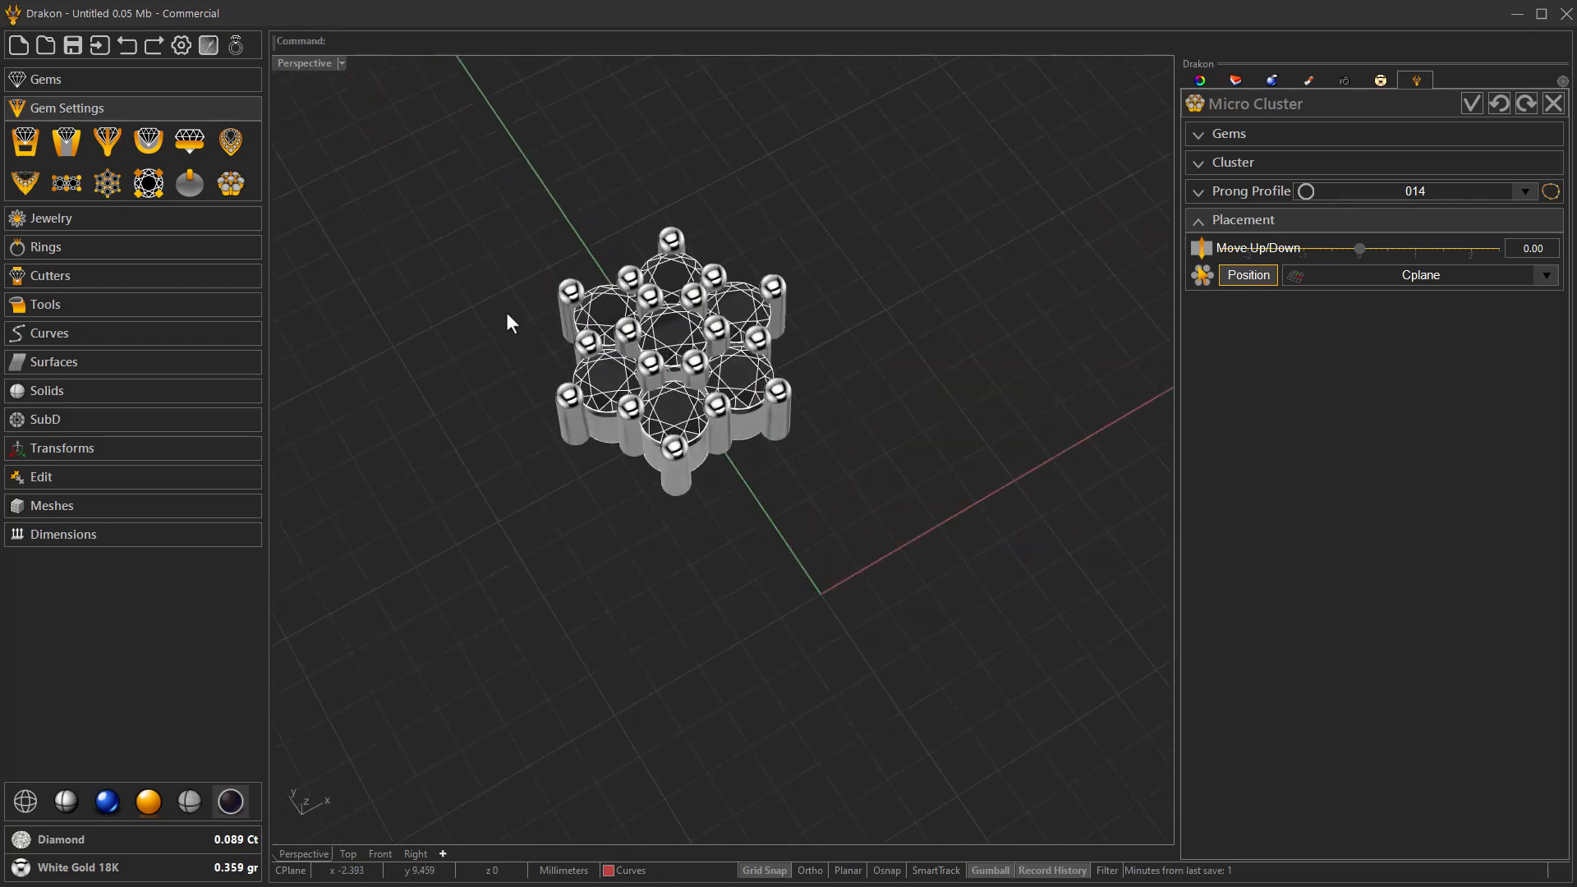
{"action": "left_click", "coordinate": [1472, 103]}
Rotate the whole micro cluster in plan so its outer prongs line up with the Y axis, and deselect it.
{"action": "left_click_drag", "start_coordinate": [802, 461], "coordinate": [626, 277]}
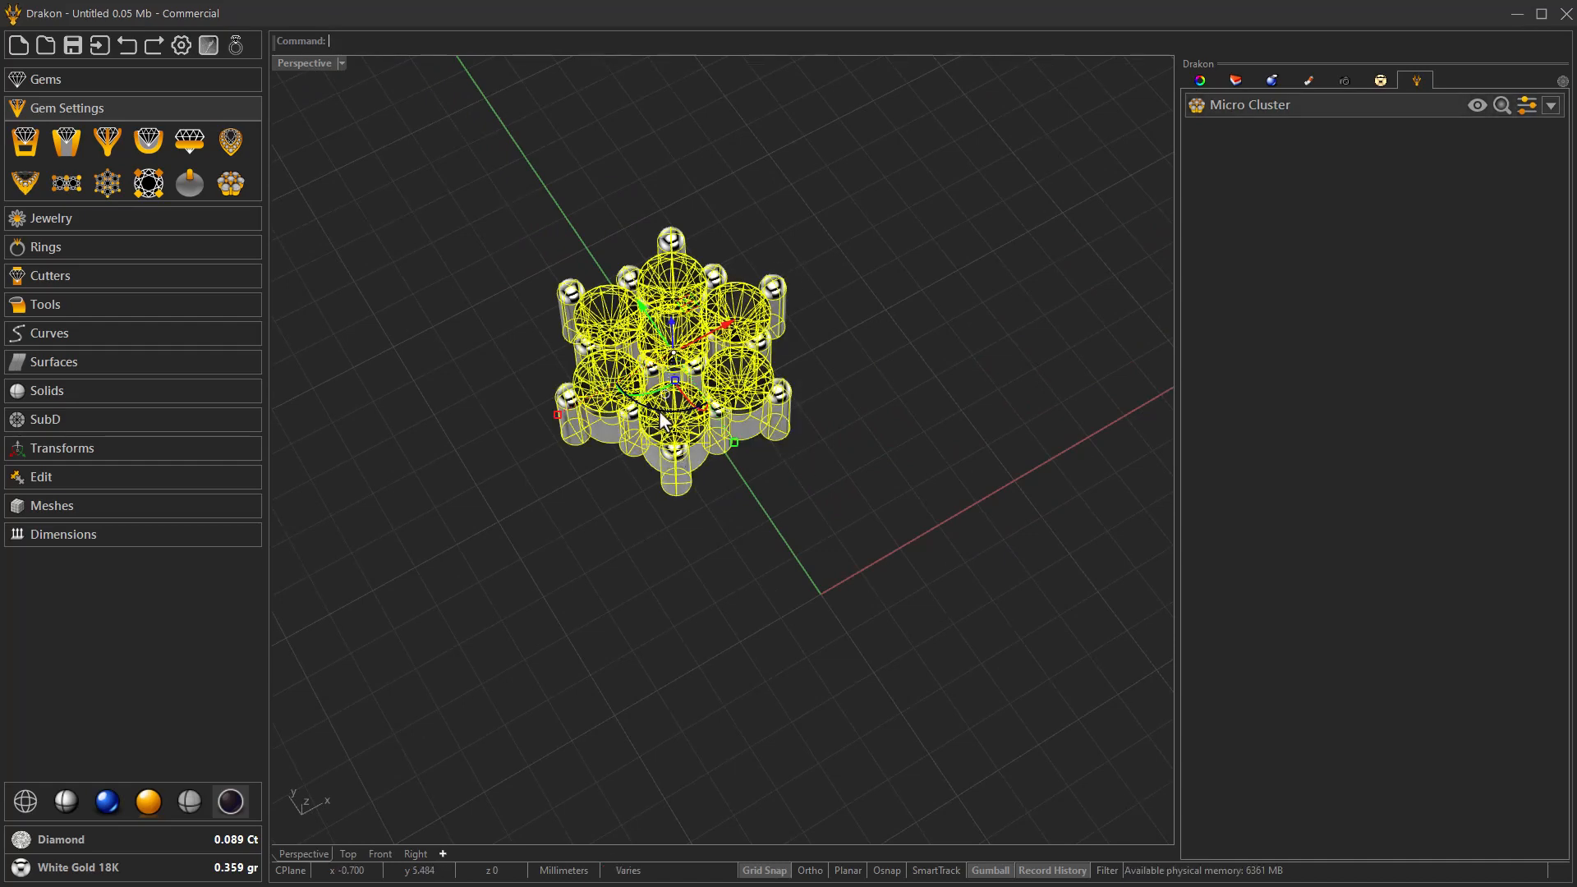
{"action": "left_click_drag", "start_coordinate": [660, 414], "coordinate": [742, 435]}
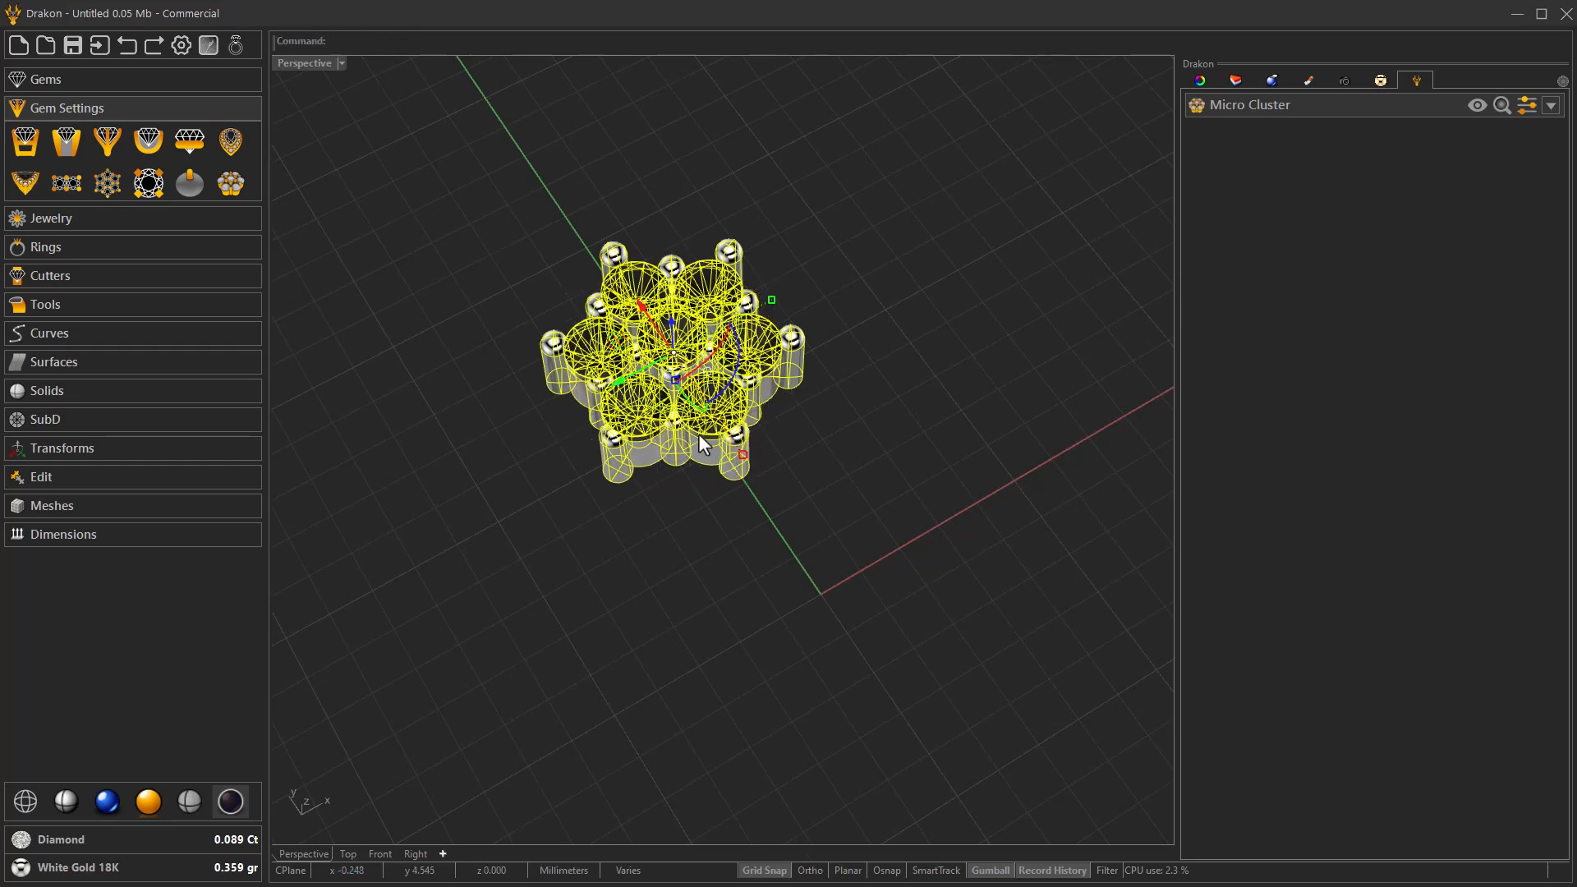
{"action": "left_click", "coordinate": [786, 463]}
Add a new gem at the origin and change its cut to Pear.
{"action": "right_click_drag", "start_coordinate": [805, 480], "coordinate": [768, 562]}
{"action": "scroll", "coordinate": [634, 370], "scroll_direction": "down", "scroll_amount": 5}
{"action": "right_click_drag", "start_coordinate": [645, 402], "coordinate": [672, 354]}
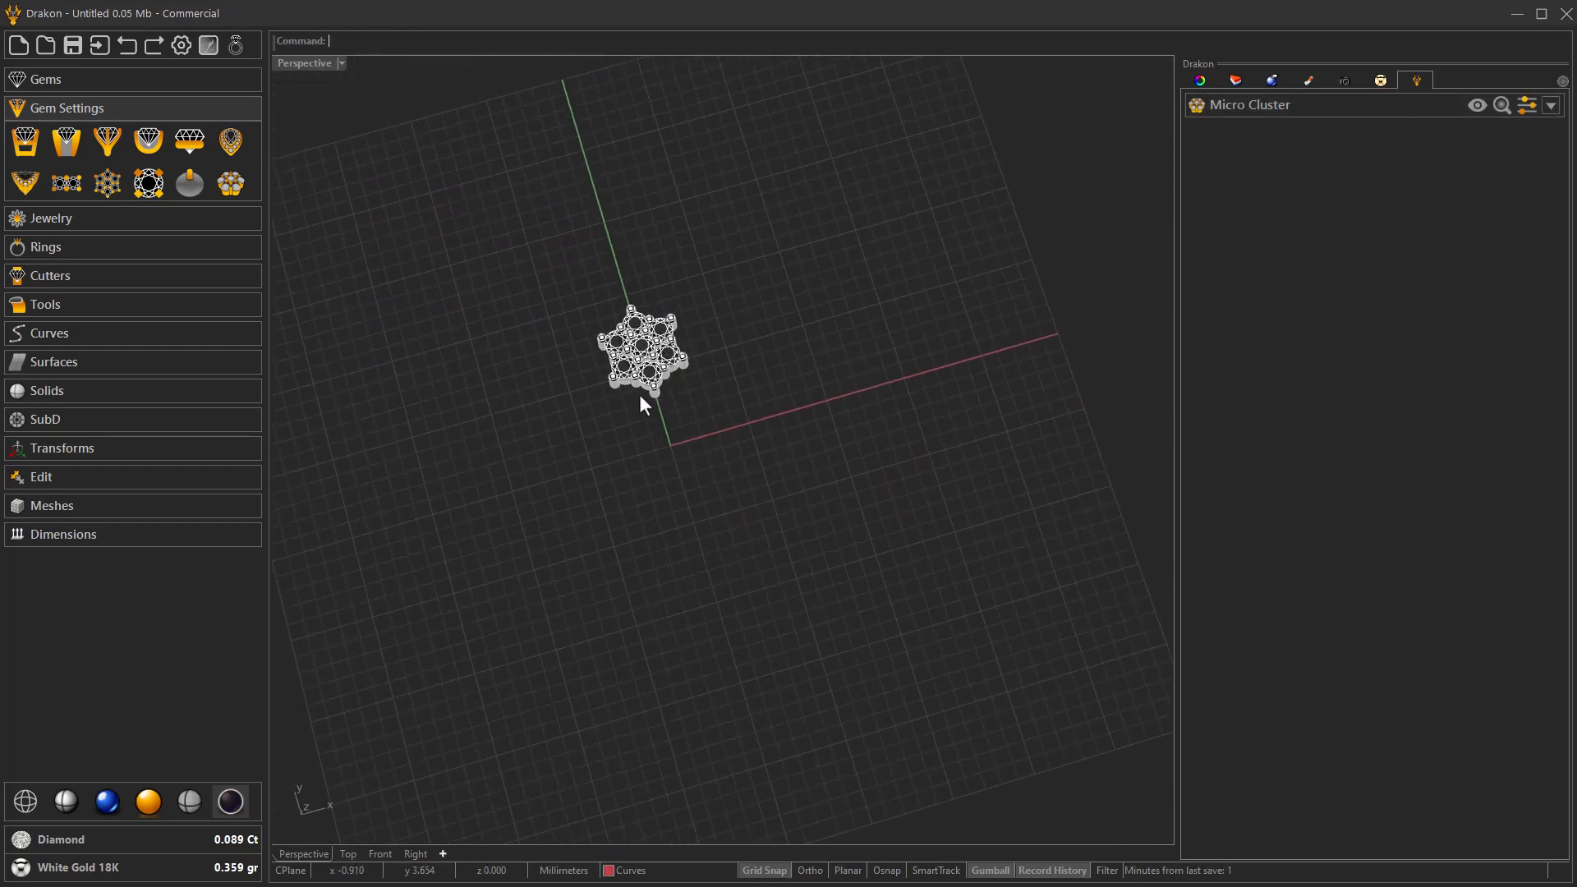
{"action": "scroll", "coordinate": [662, 411], "scroll_direction": "up", "scroll_amount": 3}
{"action": "right_click_drag", "start_coordinate": [649, 415], "coordinate": [573, 494]}
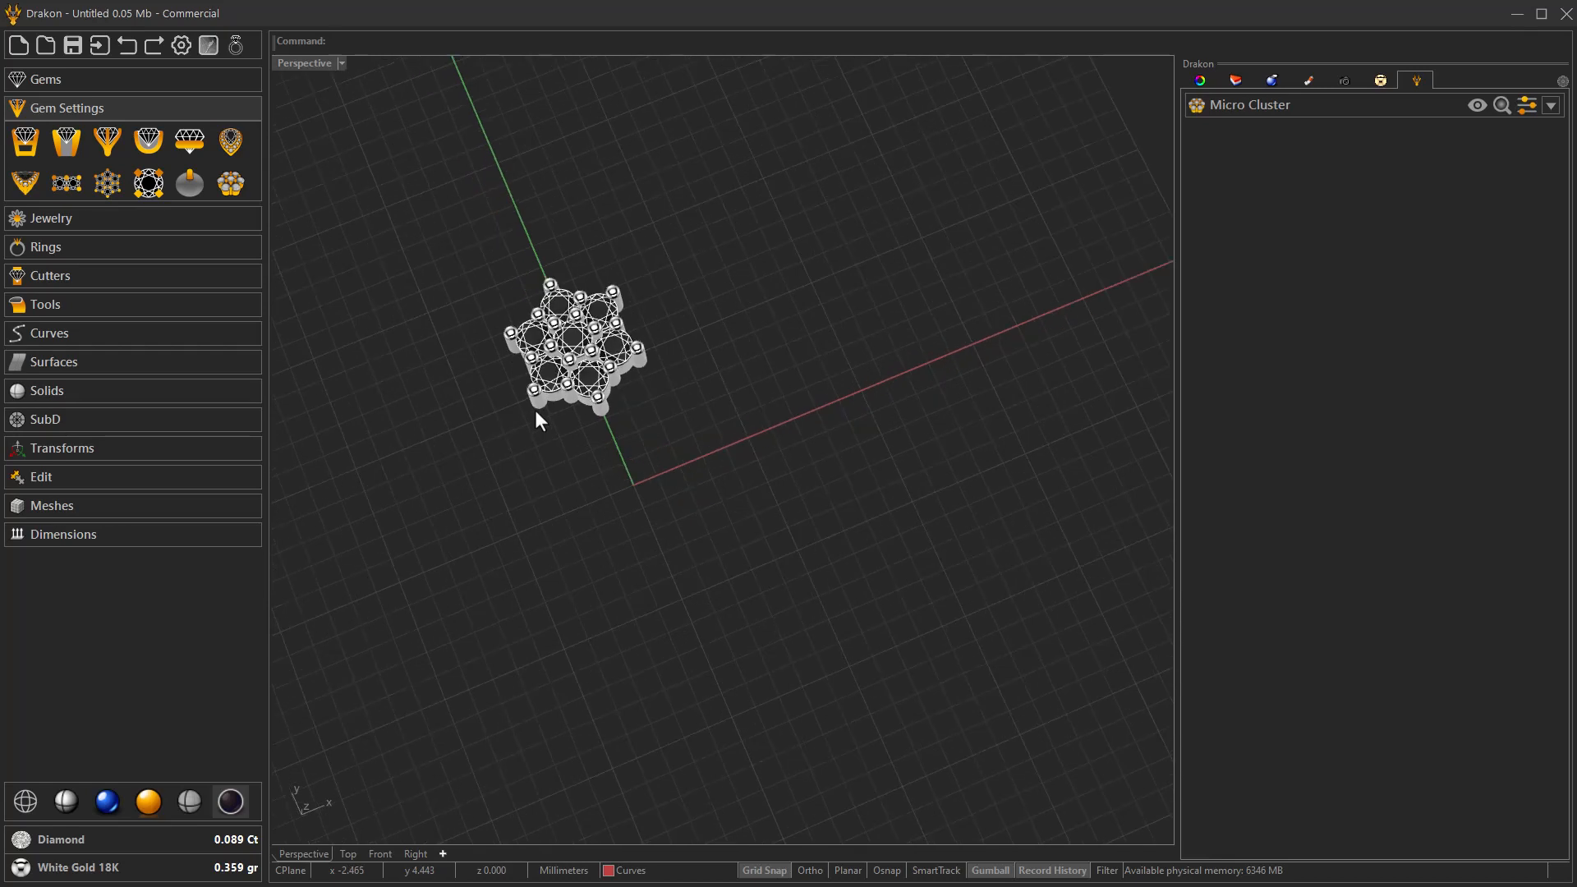
{"action": "scroll", "coordinate": [535, 410], "scroll_direction": "up", "scroll_amount": 2}
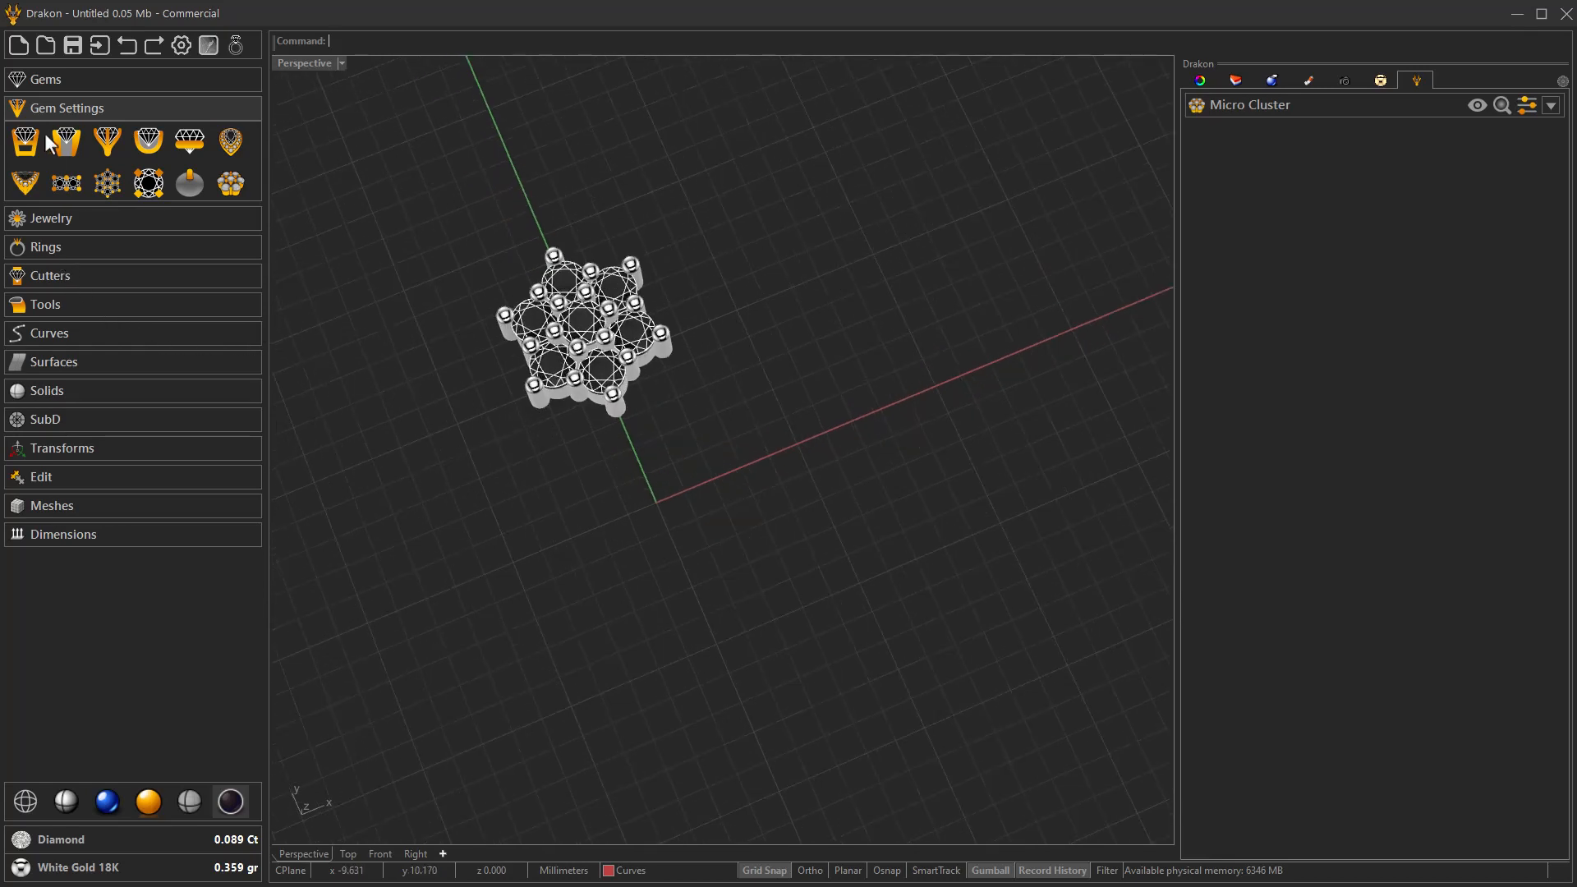
{"action": "left_click", "coordinate": [48, 87]}
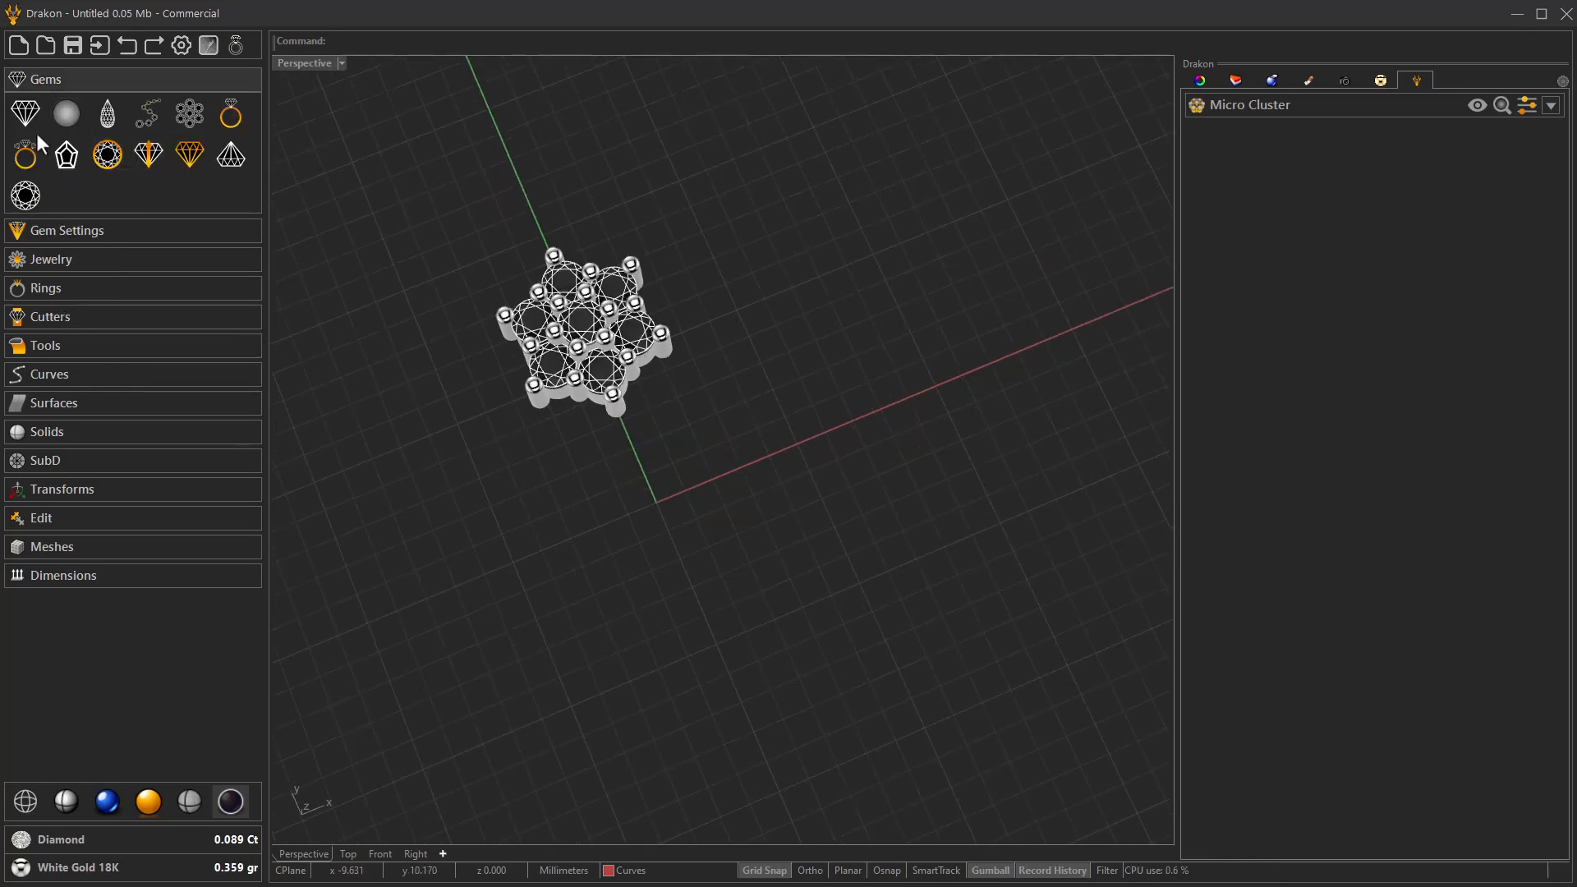
{"action": "left_click", "coordinate": [23, 115]}
{"action": "left_click", "coordinate": [657, 503]}
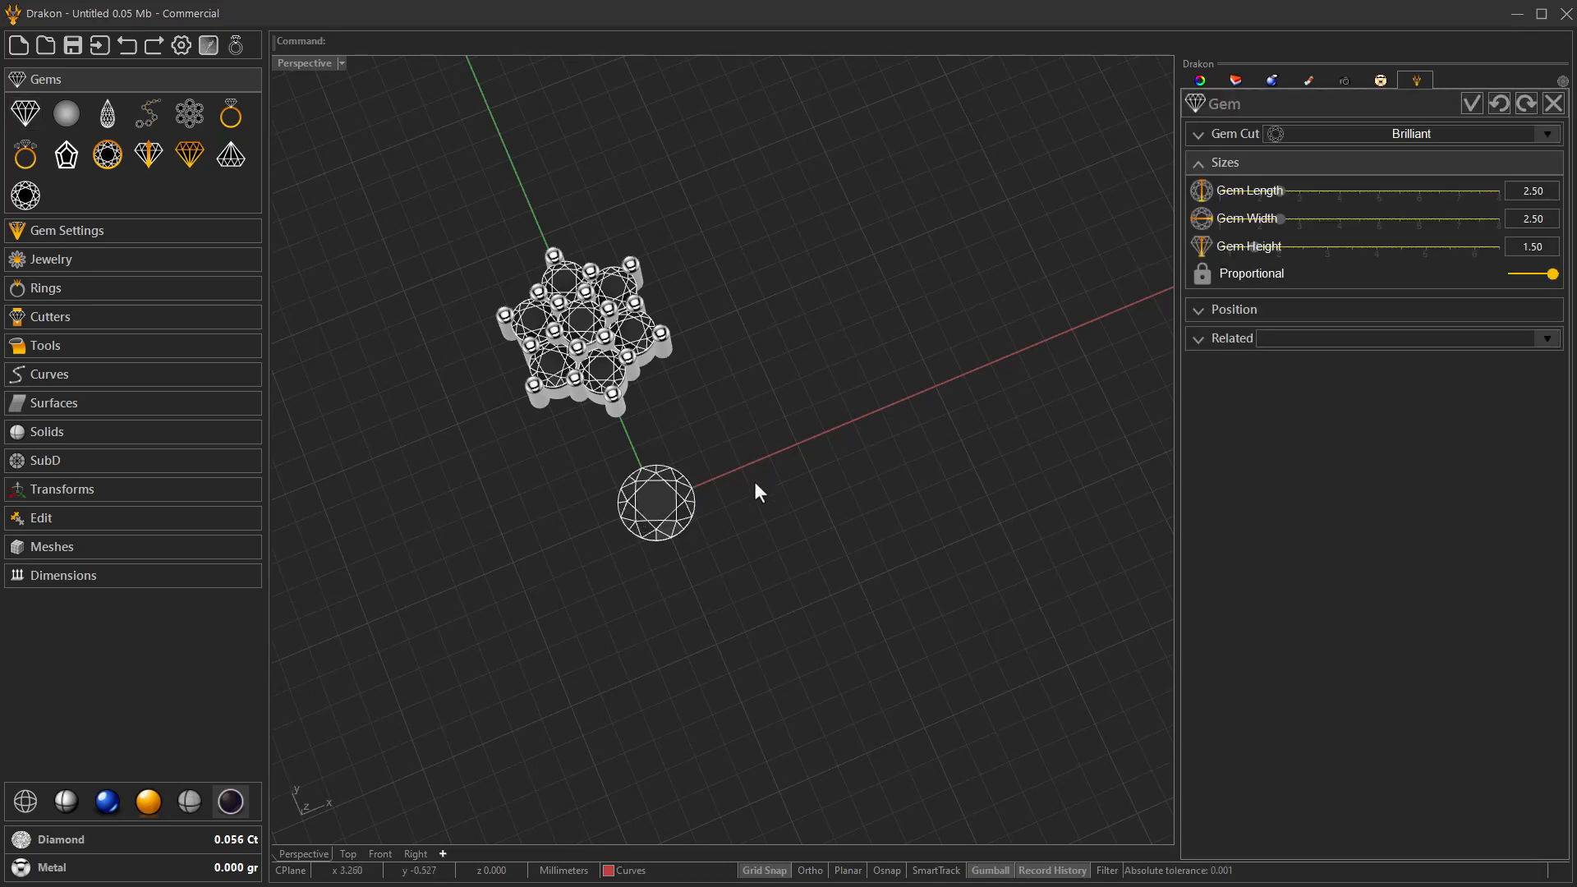
{"action": "left_click", "coordinate": [1228, 136]}
{"action": "left_click", "coordinate": [1366, 172]}
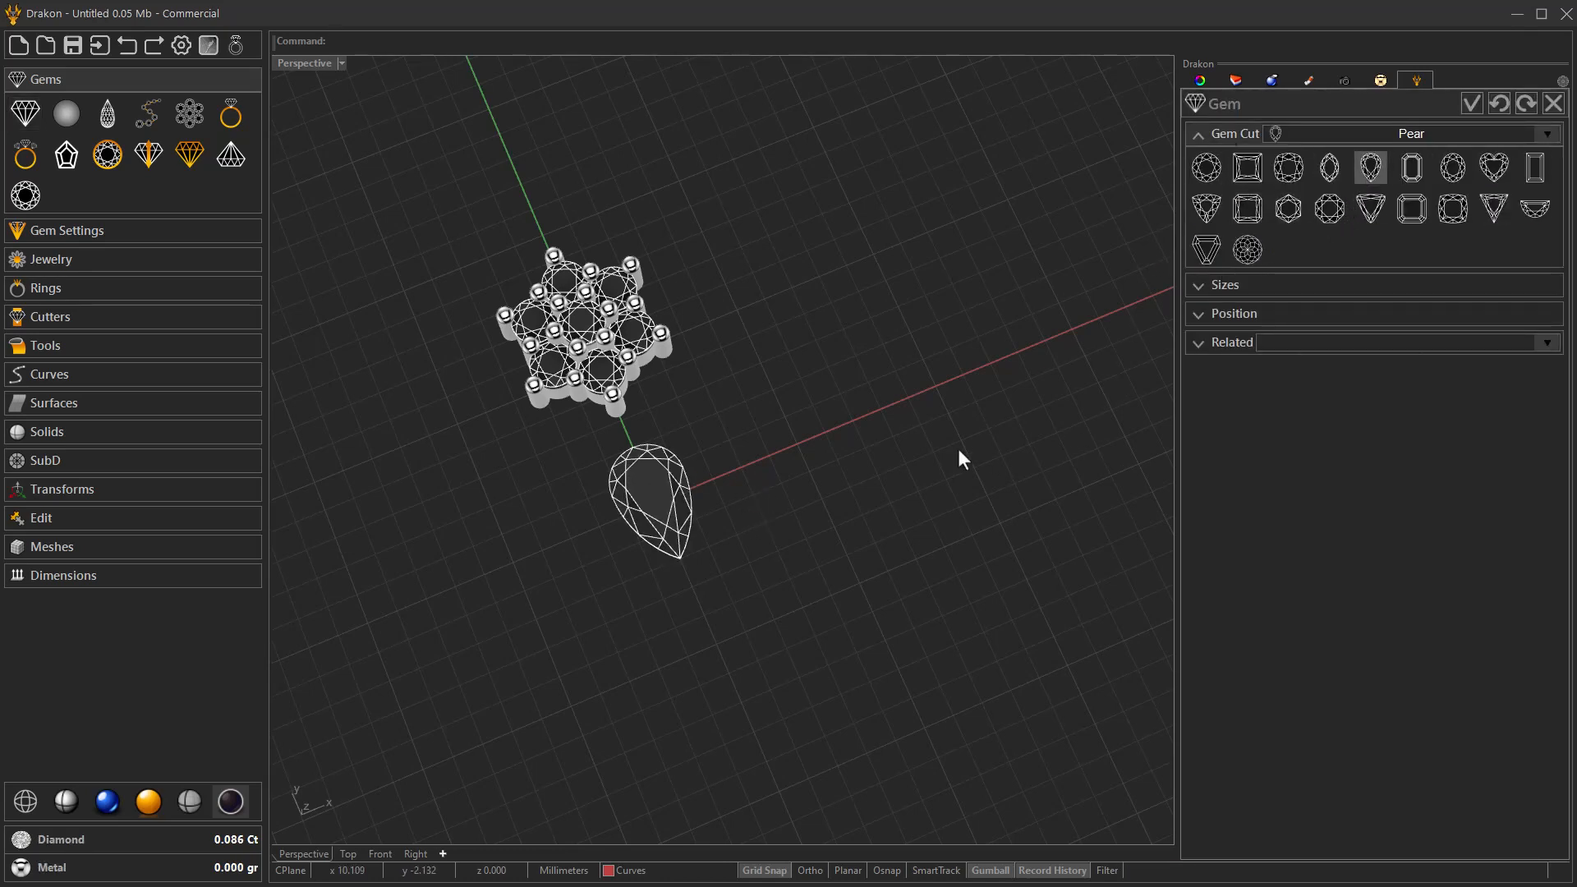
Set the pear gem's length to 3.00 with proportional sizing kept on.
{"action": "right_click_drag", "start_coordinate": [999, 423], "coordinate": [884, 471]}
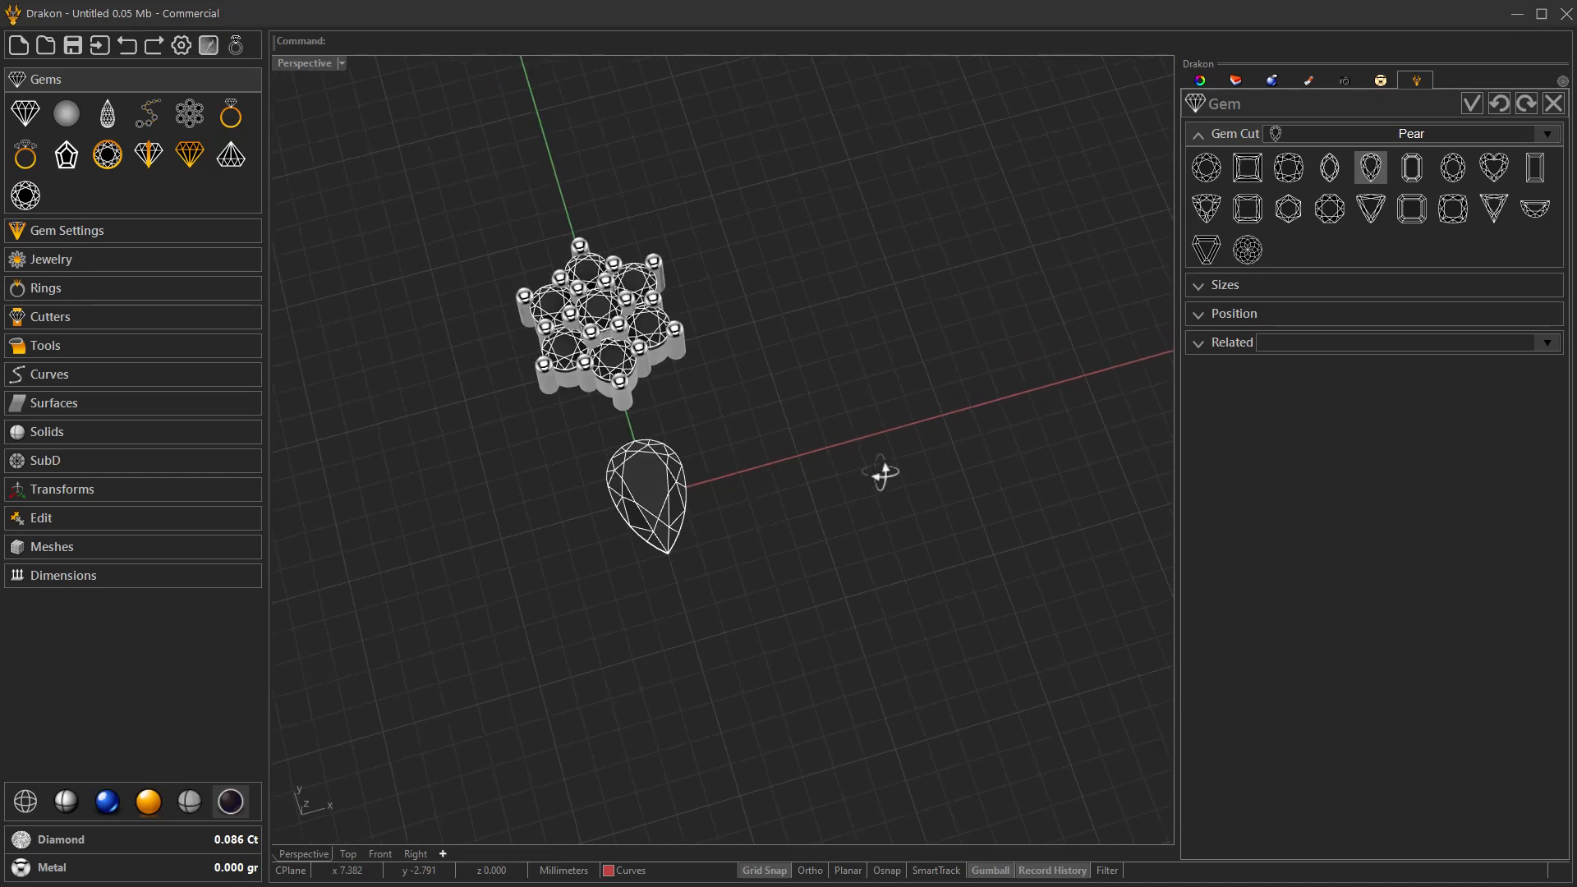
{"action": "left_click", "coordinate": [1230, 288]}
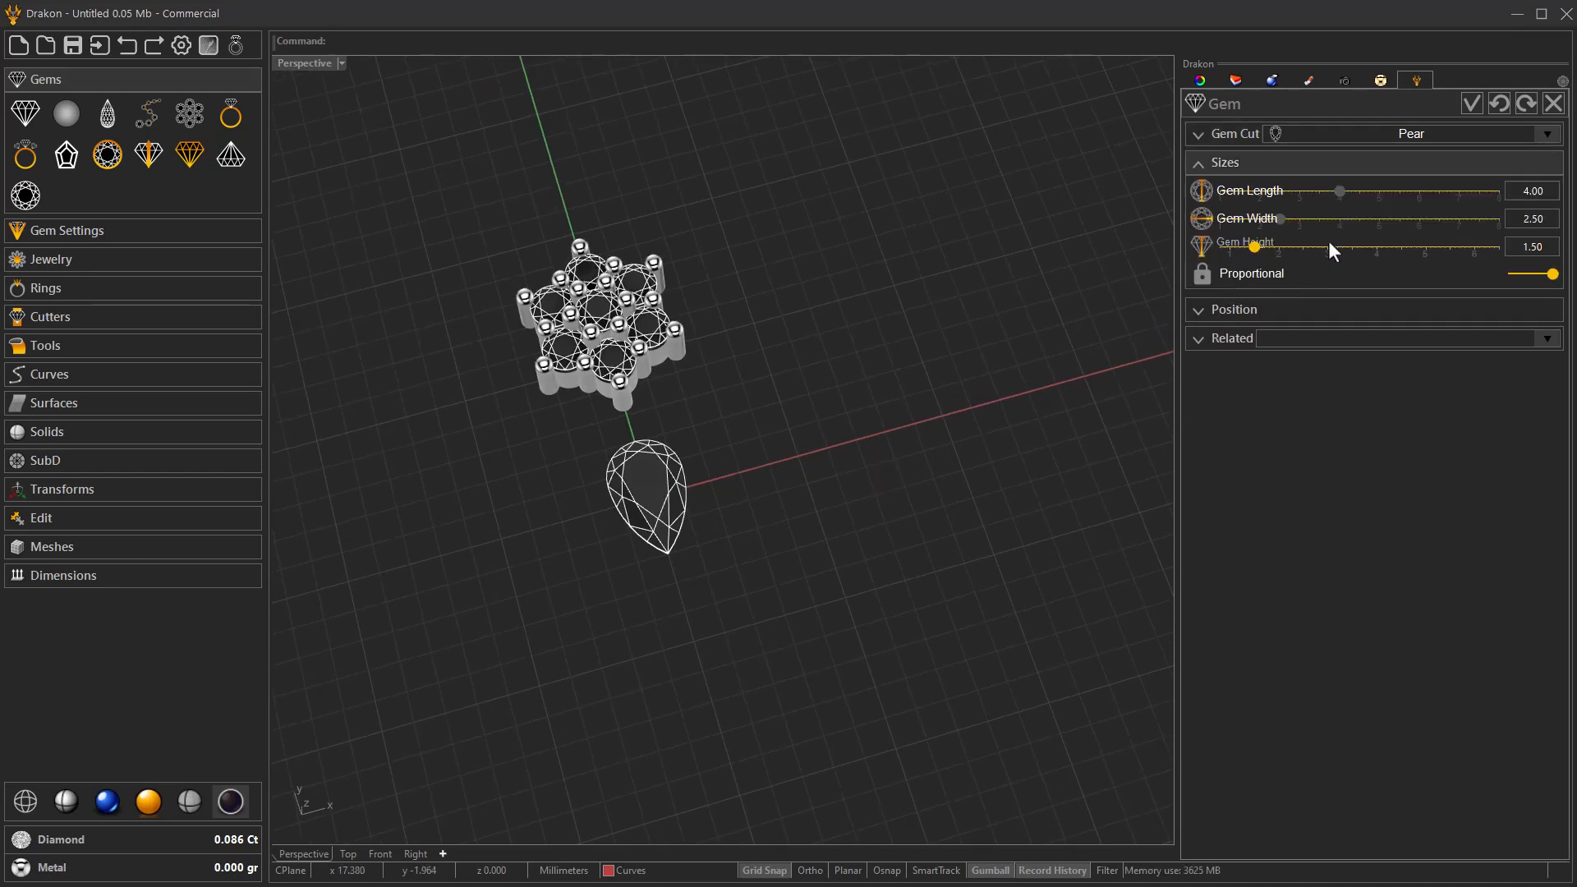
{"action": "left_click", "coordinate": [1299, 195]}
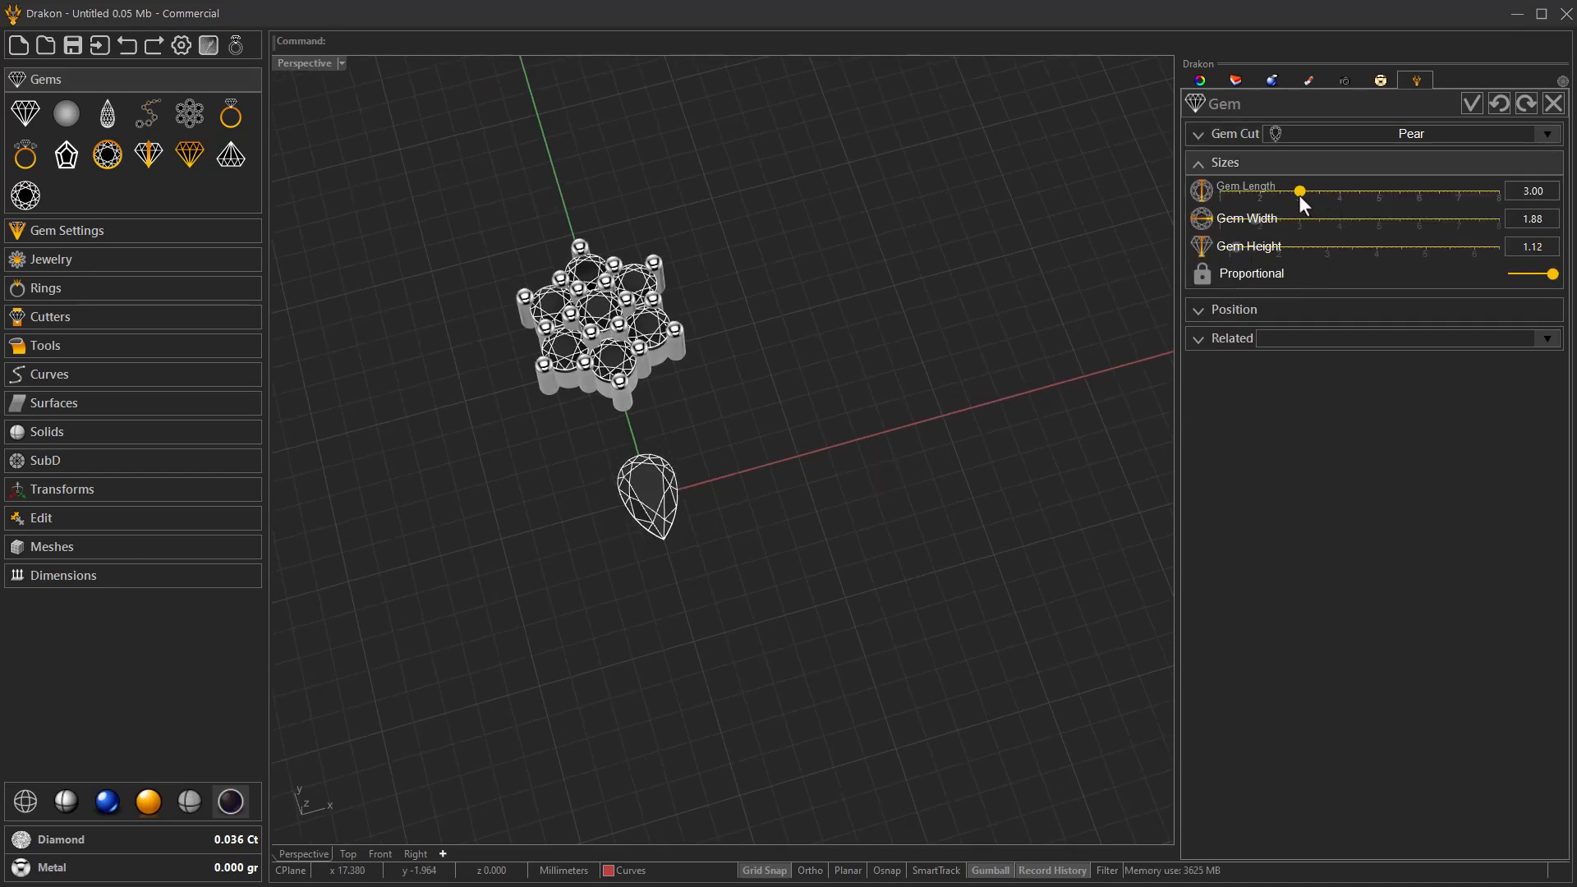
Set the pear gem's self rotation to 180 so its tip points toward the cluster.
{"action": "left_click", "coordinate": [1240, 315]}
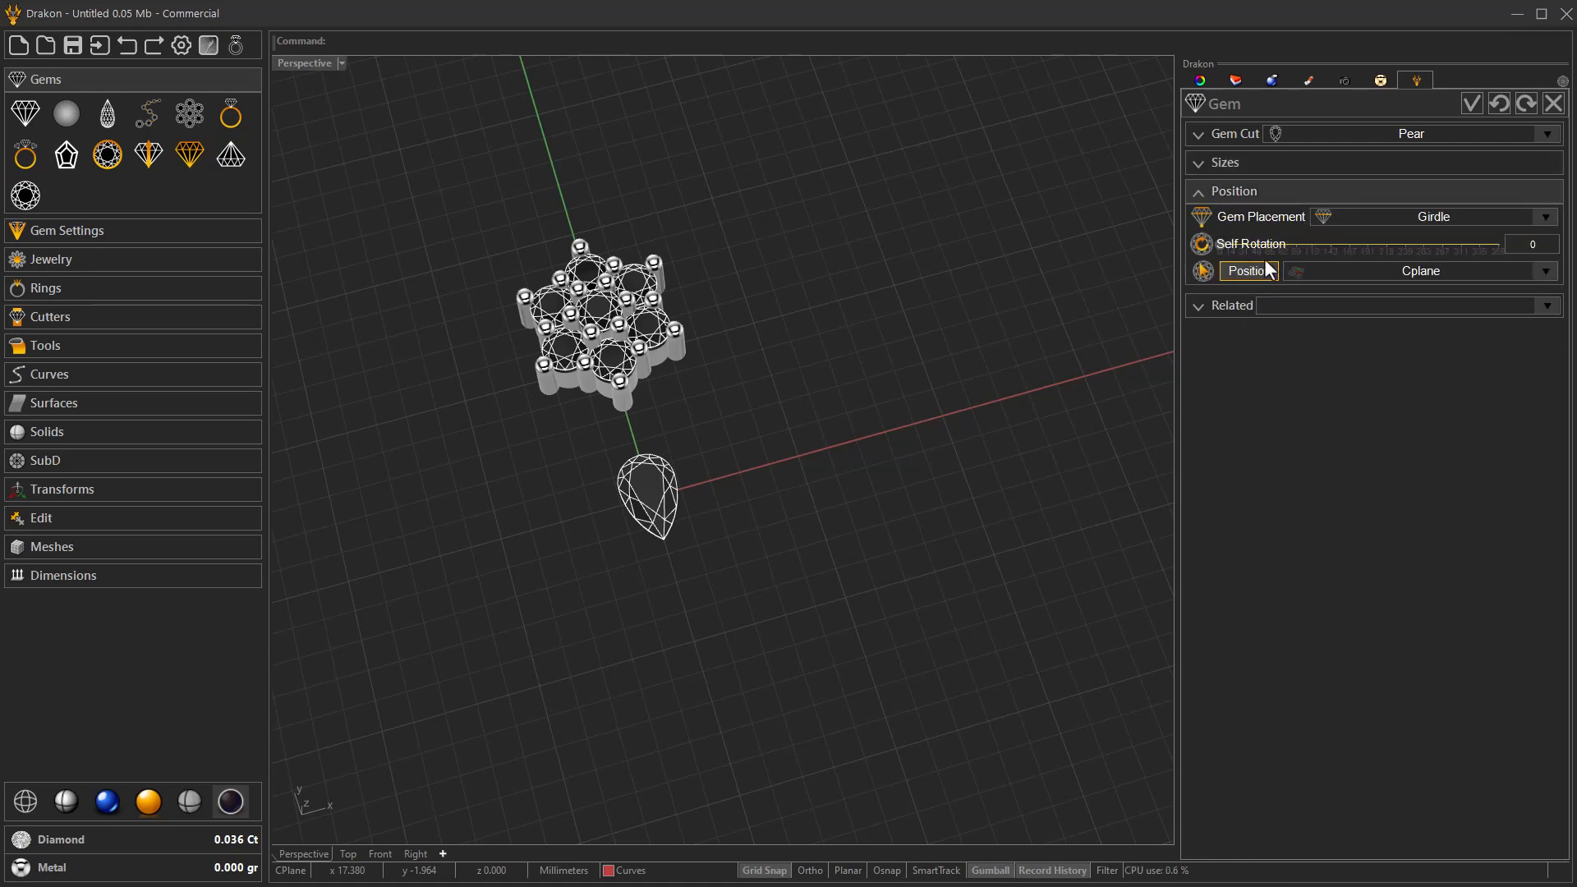
{"action": "left_click_drag", "start_coordinate": [1219, 244], "coordinate": [1392, 249]}
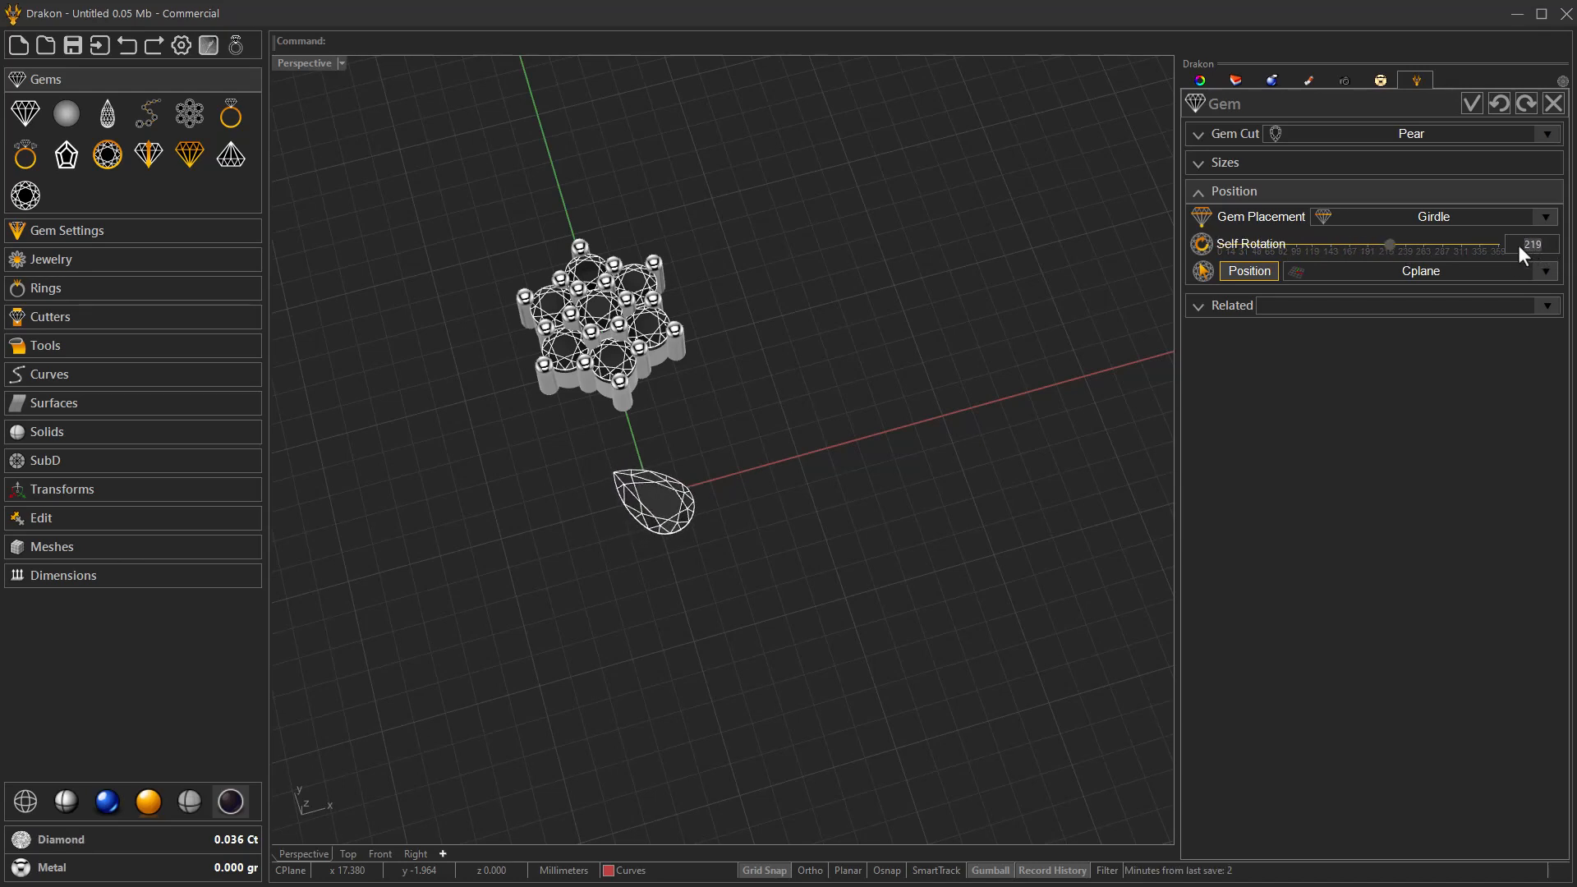
{"action": "type", "text": "0"}
{"action": "key", "text": "Return"}
Change the pear gem's placement reference to Pavillion.
{"action": "right_click_drag", "start_coordinate": [945, 511], "coordinate": [840, 497]}
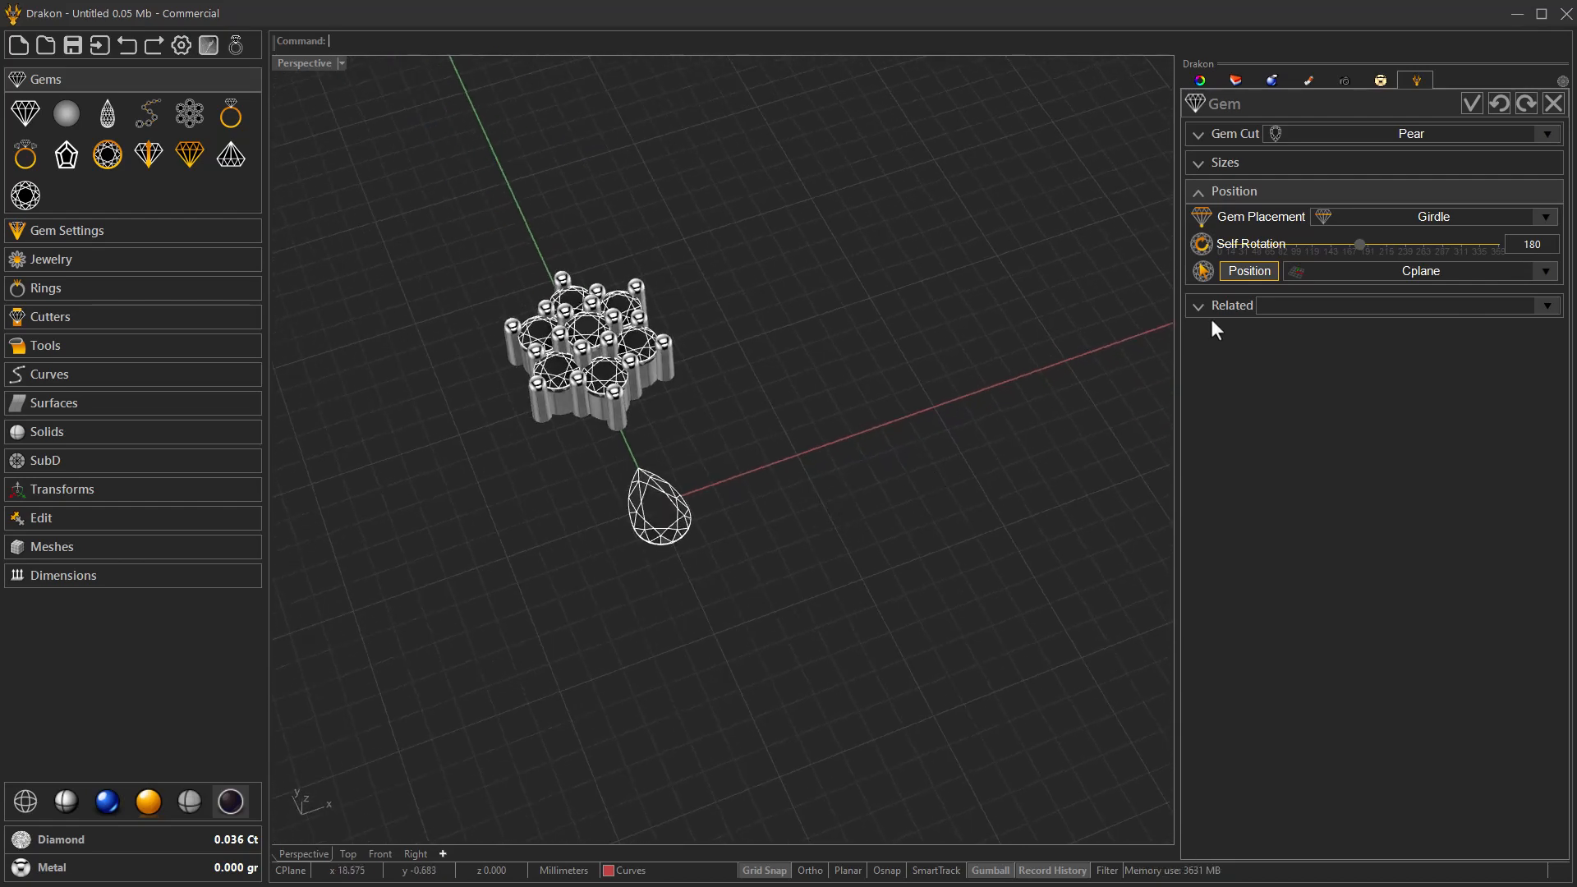
{"action": "left_click", "coordinate": [1355, 220]}
{"action": "left_click", "coordinate": [1367, 294]}
Reposition the pear gem on the Y axis at about y = -2, with its tip near the origin, and accept the gem.
{"action": "right_click_drag", "start_coordinate": [894, 503], "coordinate": [795, 529]}
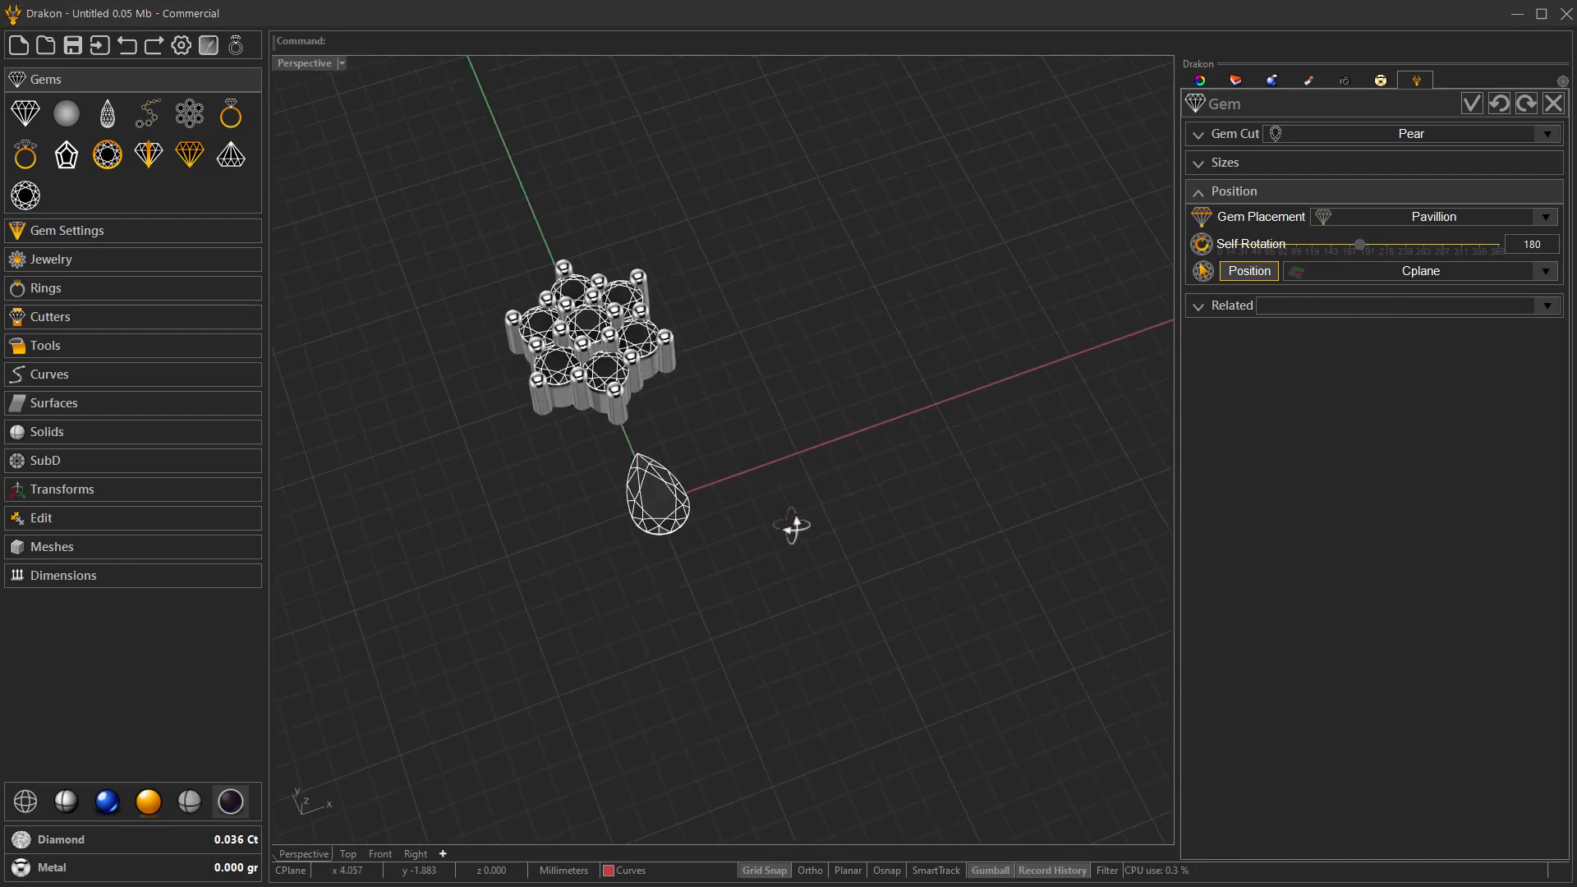
{"action": "right_click_drag", "start_coordinate": [929, 545], "coordinate": [863, 585]}
{"action": "left_click", "coordinate": [1249, 271]}
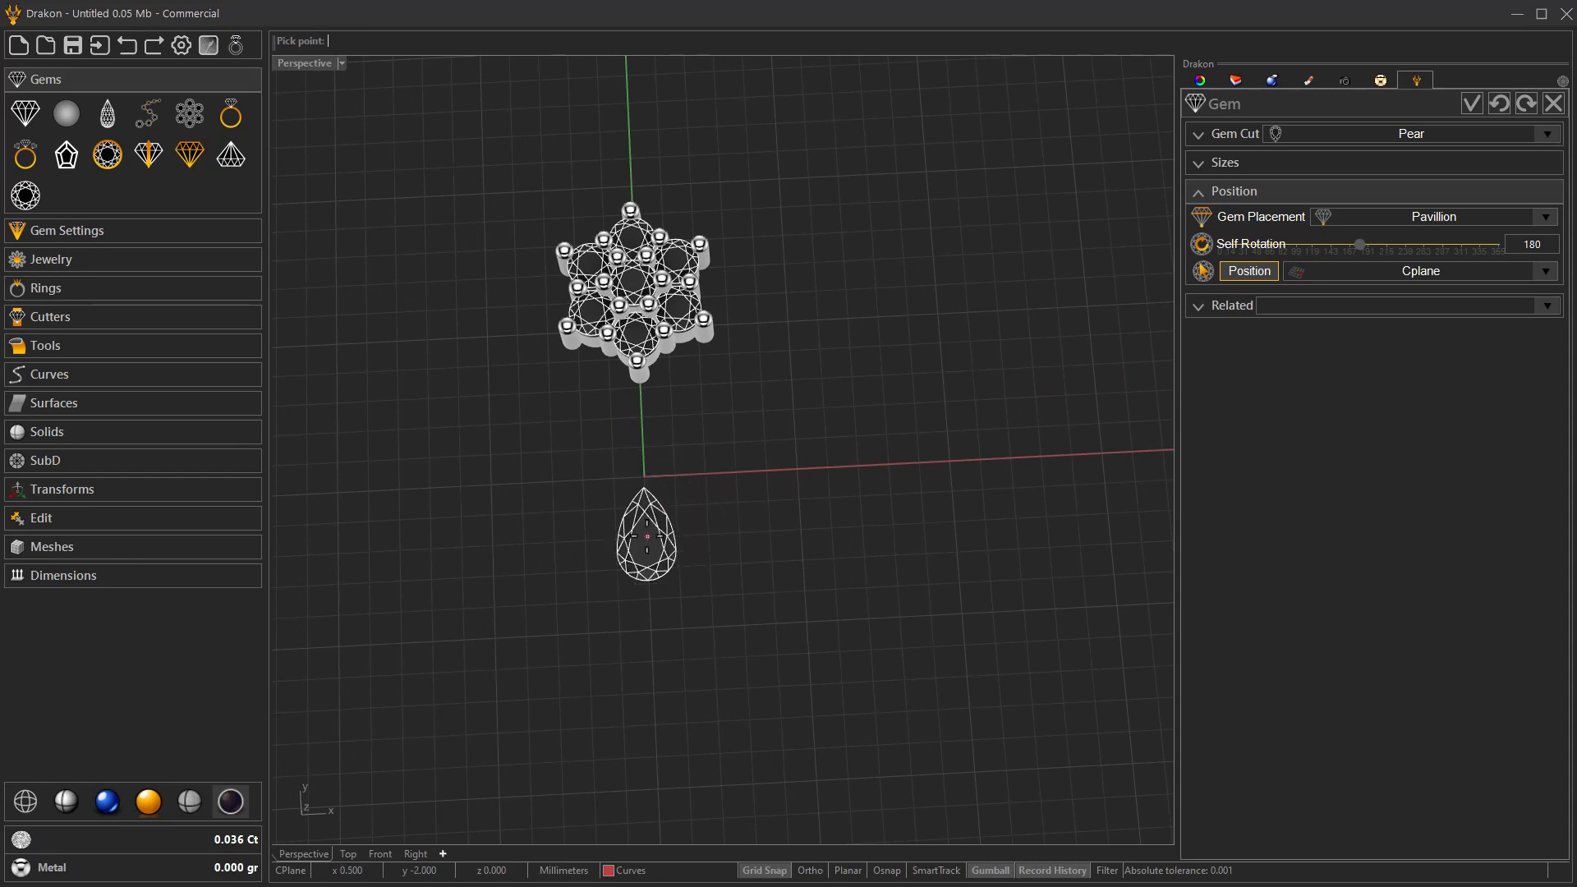
{"action": "left_click", "coordinate": [647, 536]}
{"action": "right_click_drag", "start_coordinate": [712, 577], "coordinate": [776, 532]}
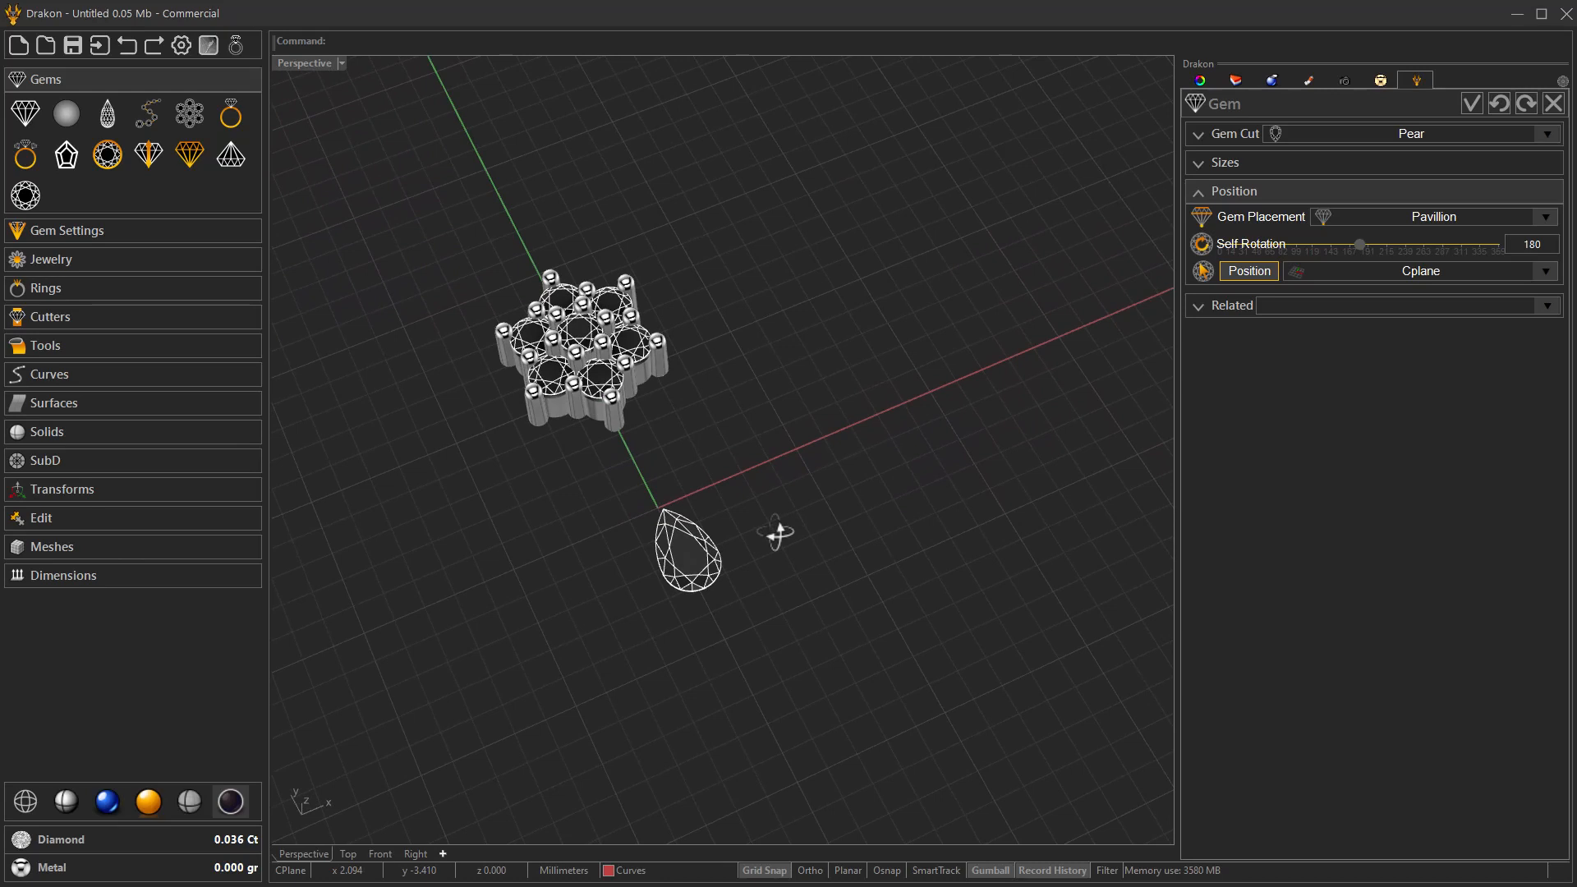
{"action": "left_click", "coordinate": [1234, 309]}
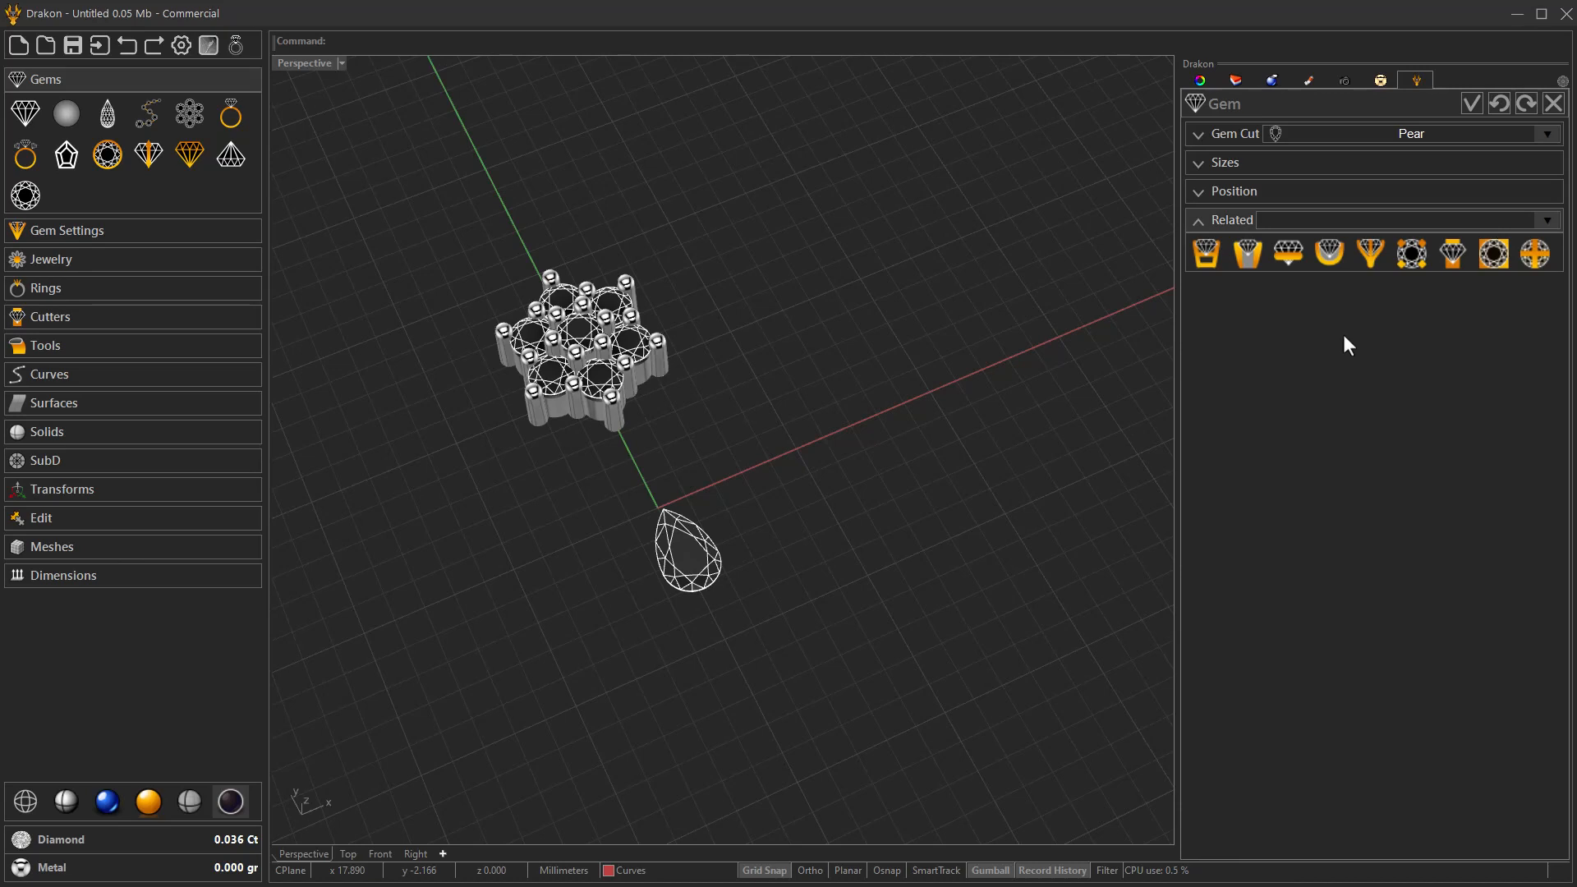
{"action": "left_click", "coordinate": [1469, 103]}
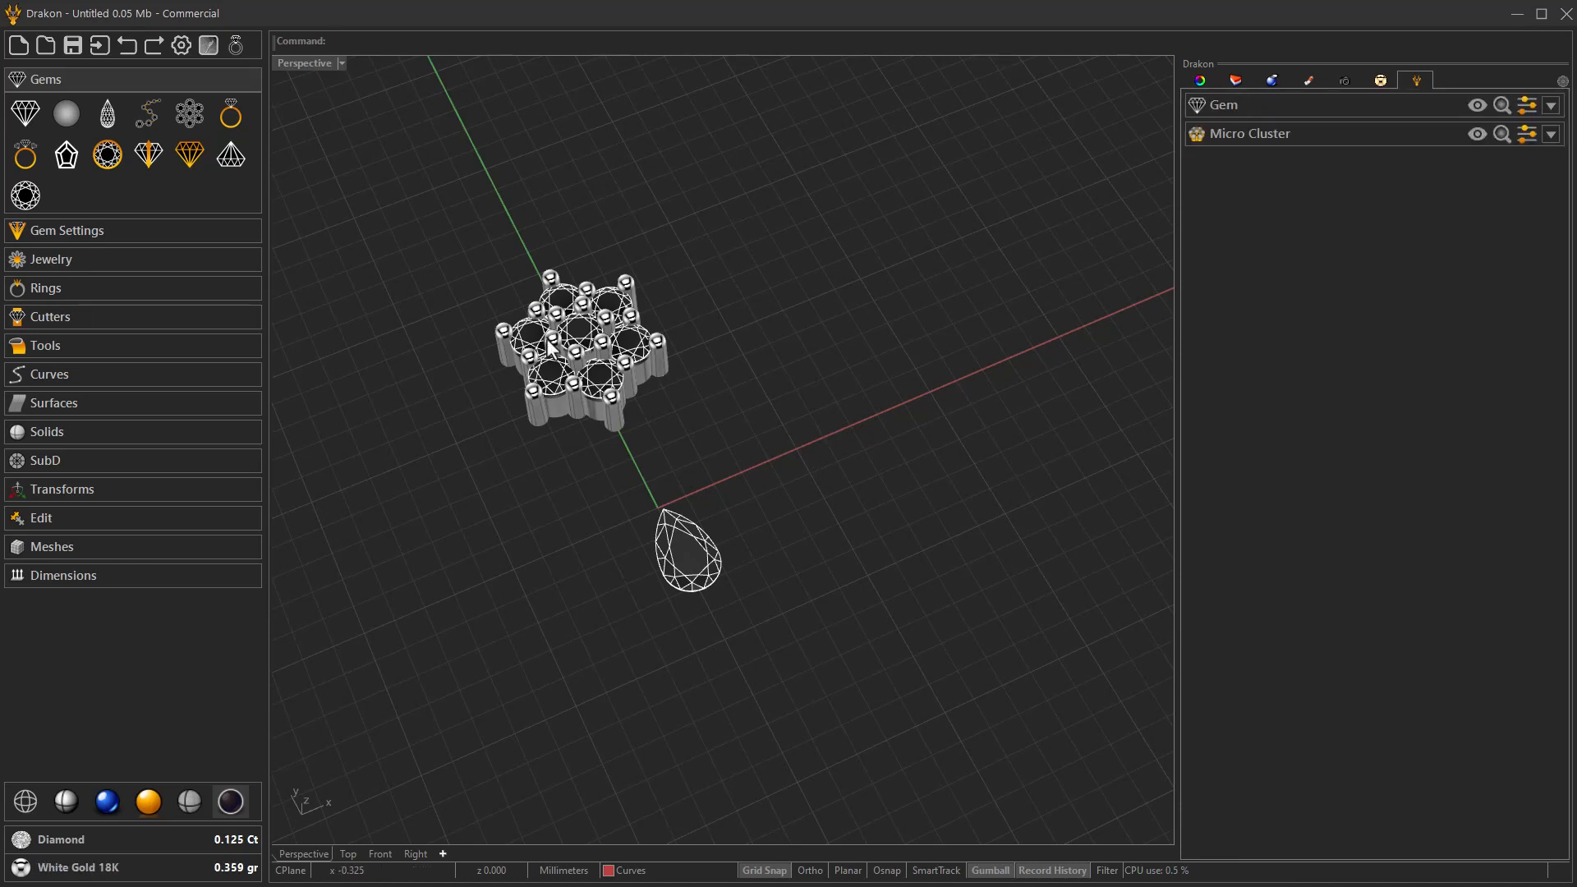
Start a Halo setting and assign the pear gem as its central gem.
{"action": "left_click", "coordinate": [131, 231]}
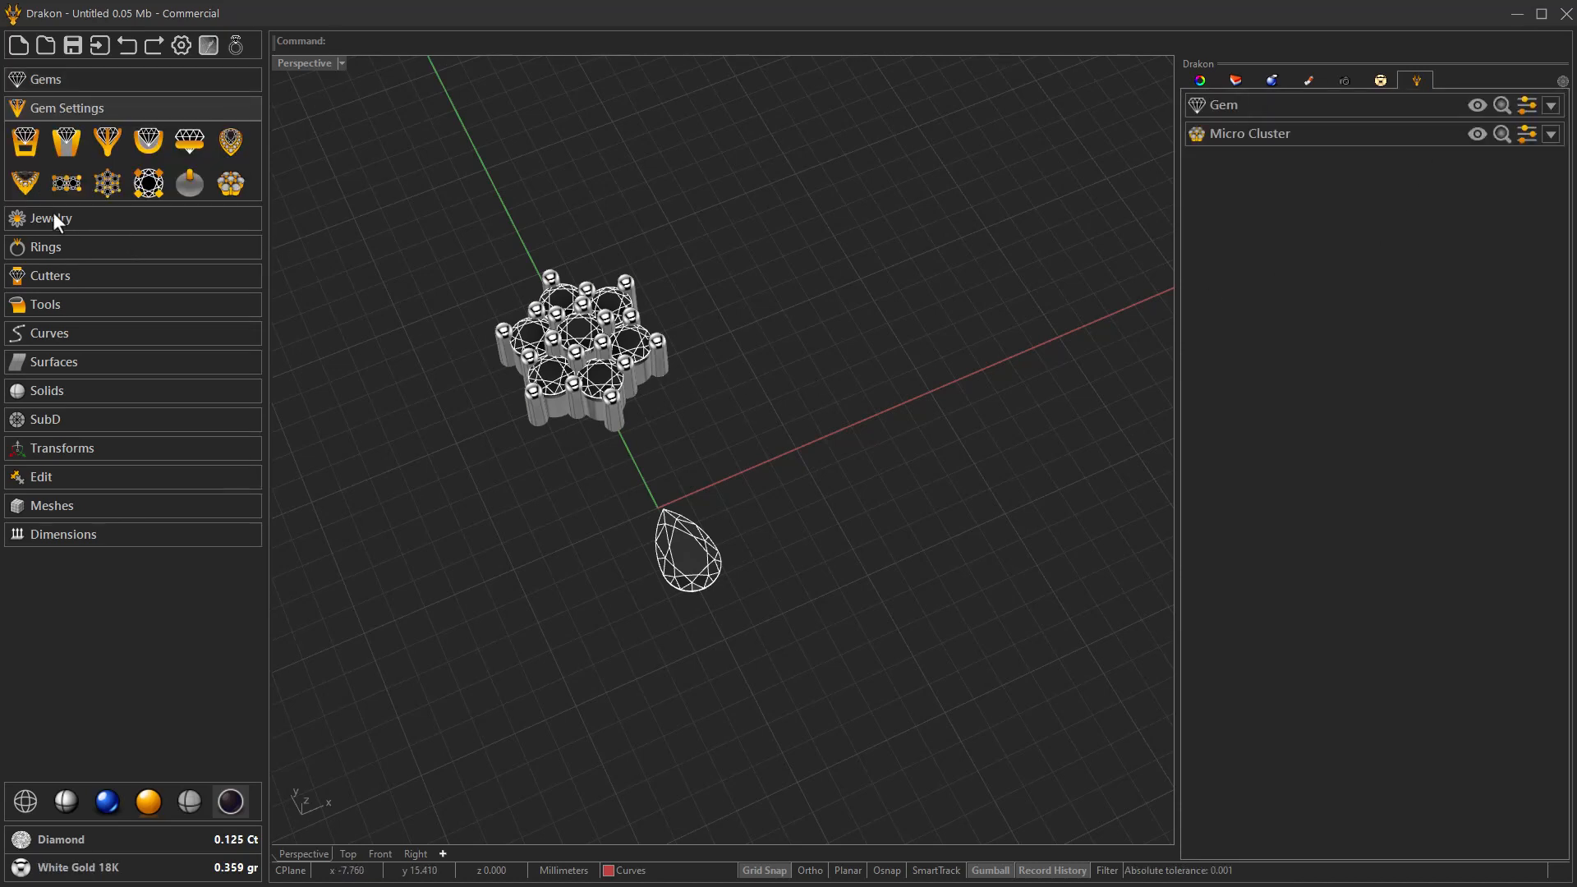
{"action": "left_click", "coordinate": [232, 143]}
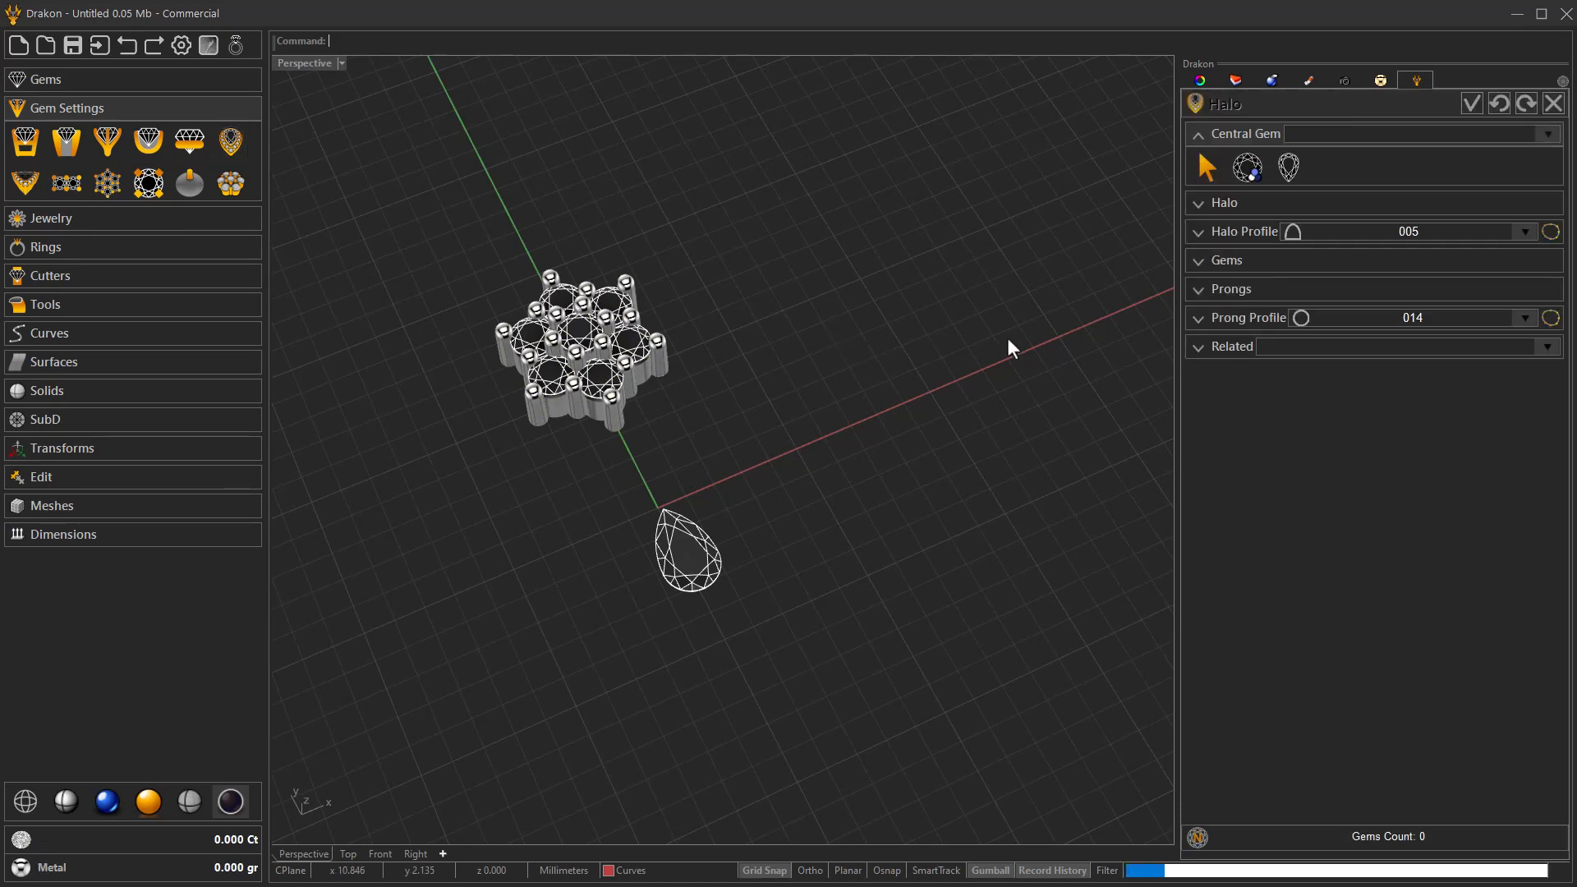
{"action": "left_click", "coordinate": [1289, 168]}
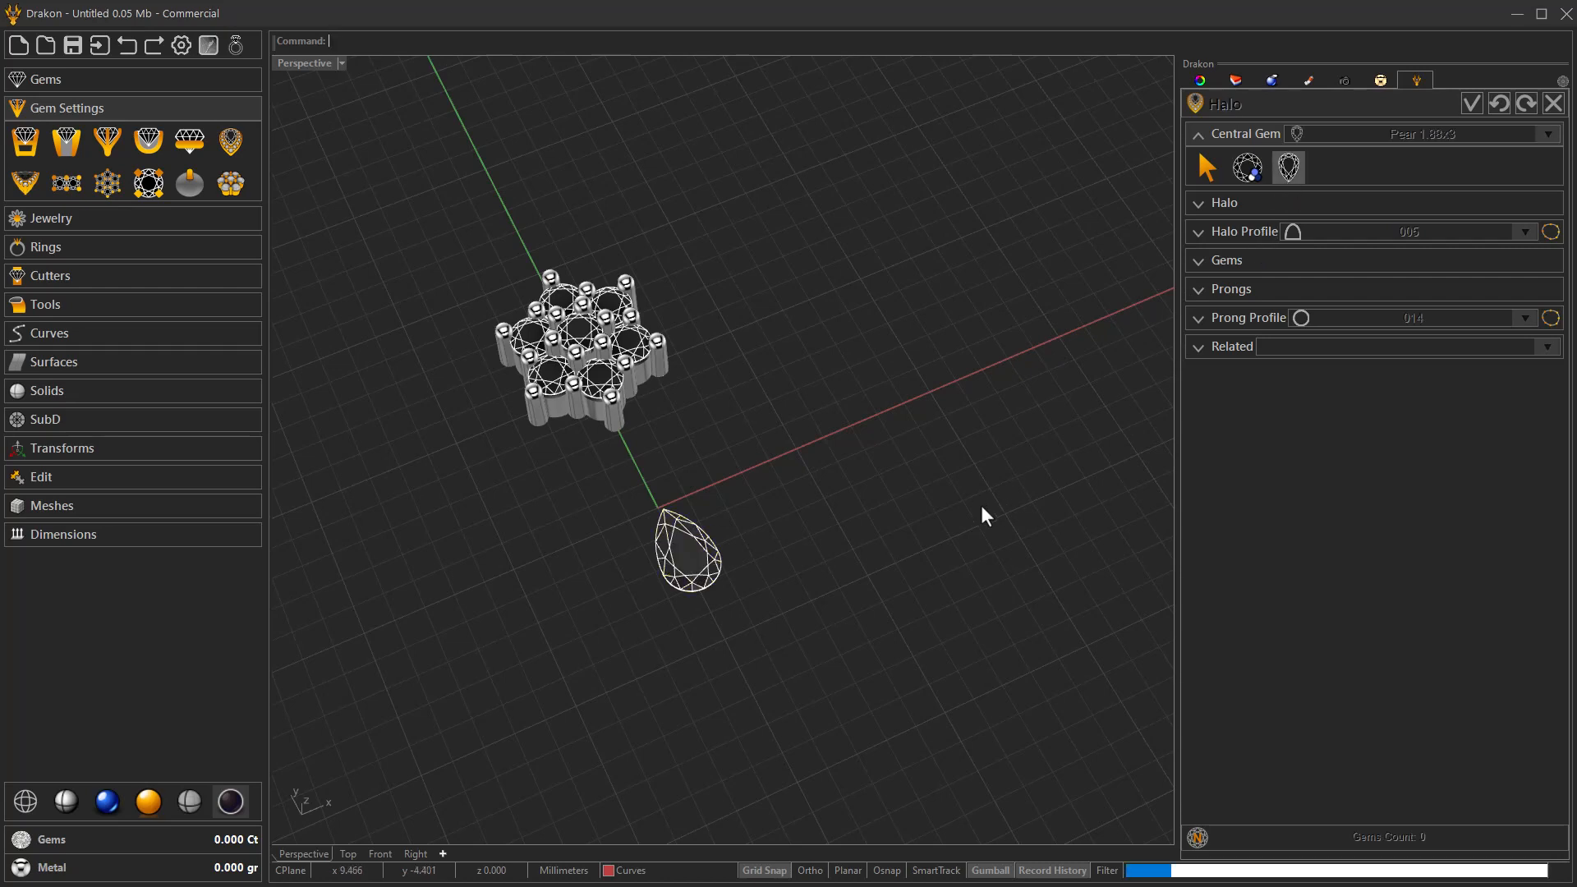
{"action": "right_click_drag", "start_coordinate": [922, 556], "coordinate": [883, 584]}
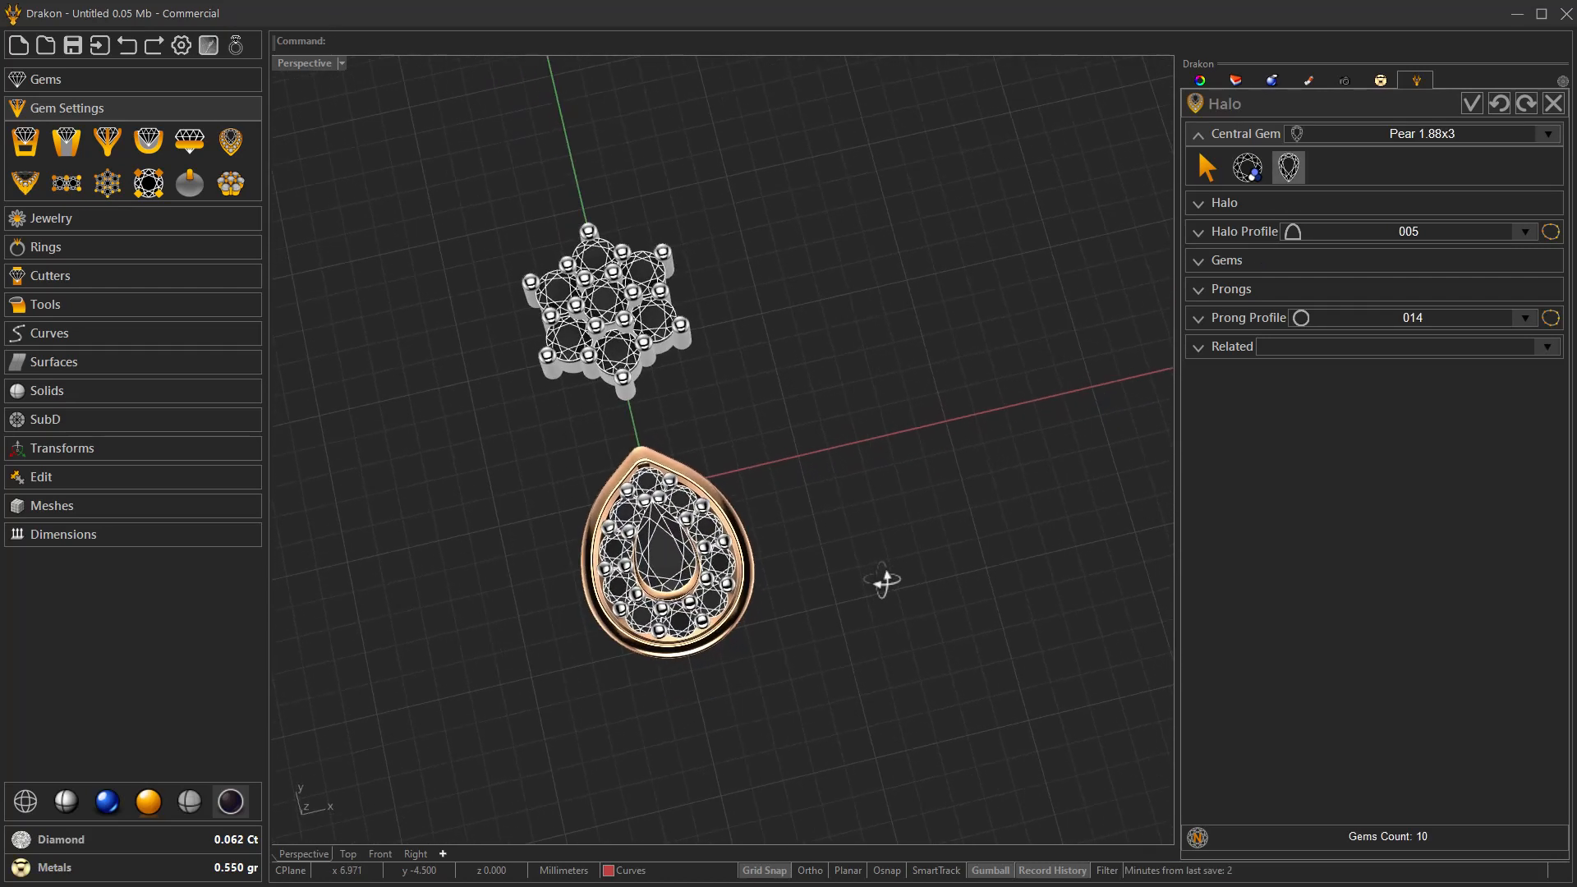
Set the halo's rotation angle to 0.
{"action": "left_click", "coordinate": [1232, 203]}
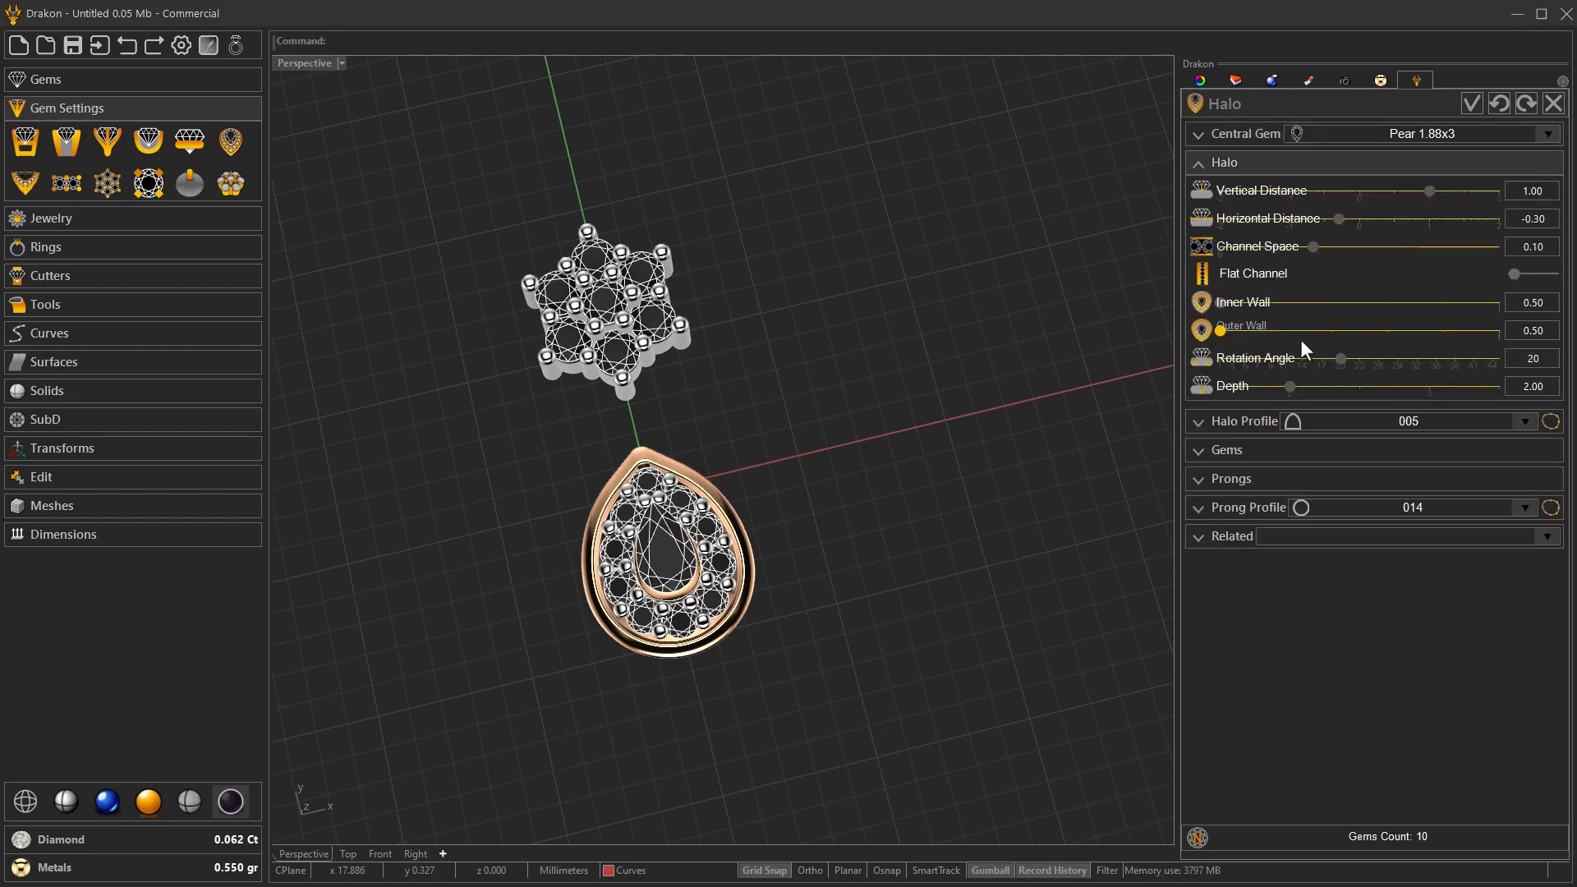
{"action": "left_click", "coordinate": [1332, 359]}
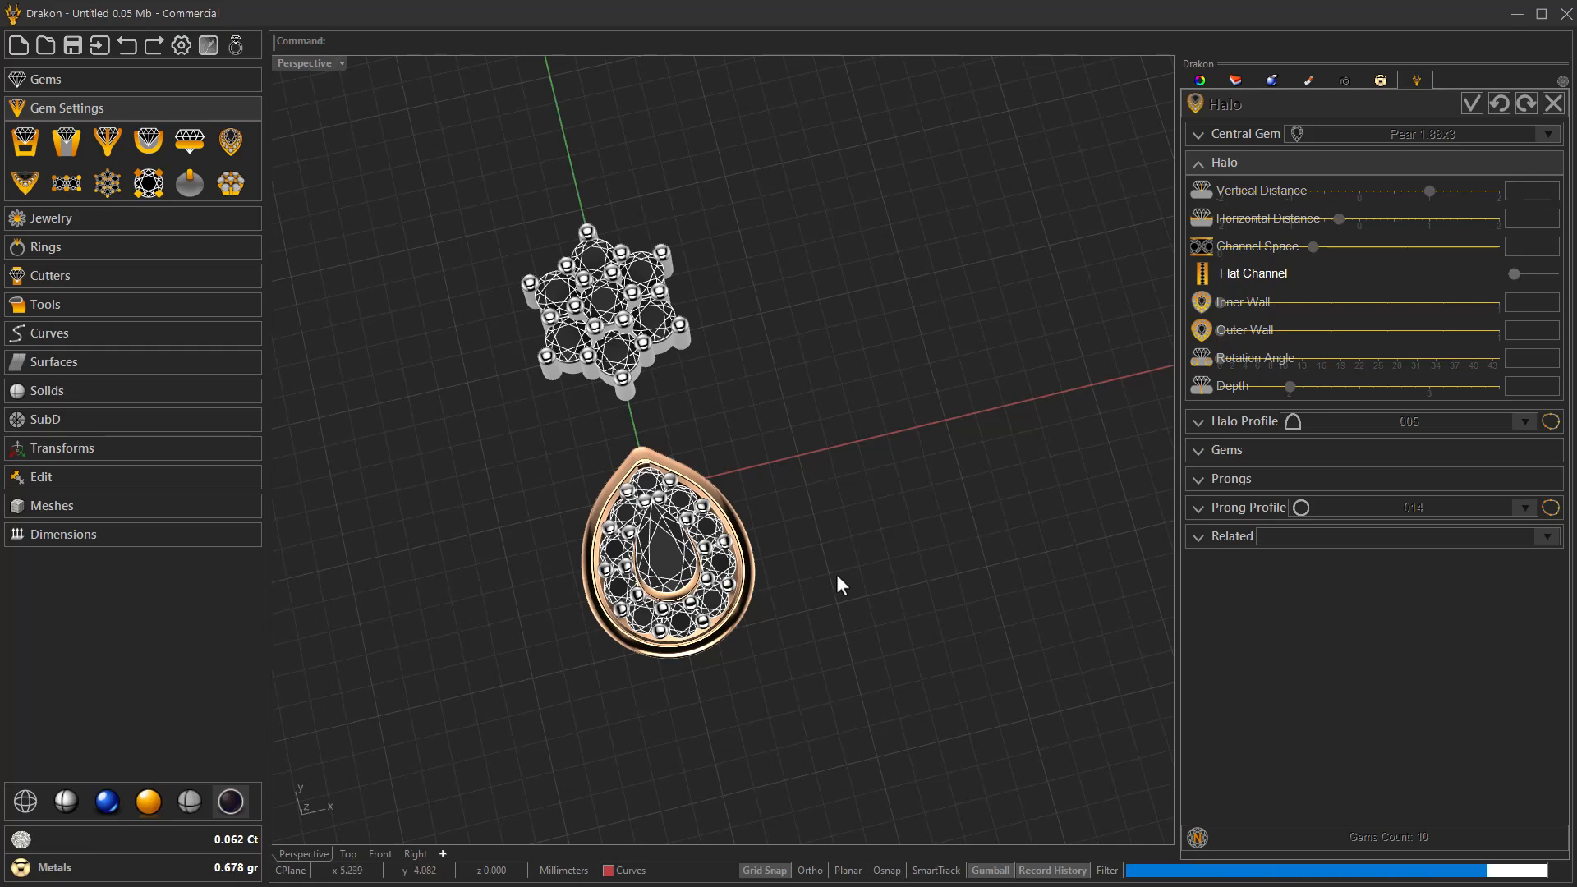
{"action": "right_click_drag", "start_coordinate": [836, 578], "coordinate": [796, 602]}
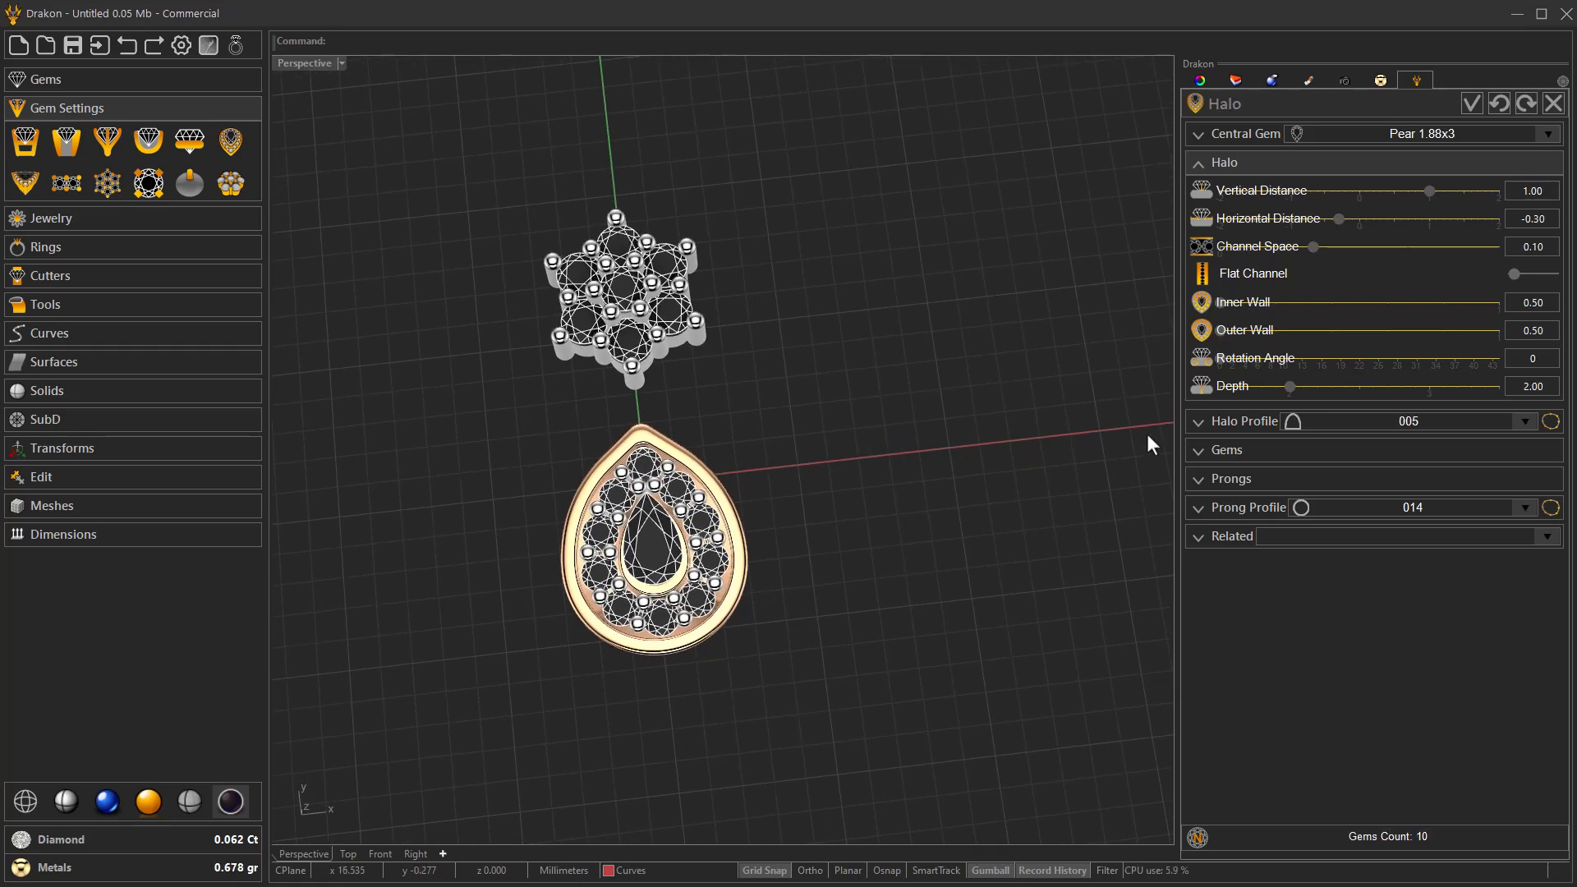
Set the halo's horizontal distance to -0.10 and its channel space to 0.05.
{"action": "left_click_drag", "start_coordinate": [1338, 220], "coordinate": [1343, 220]}
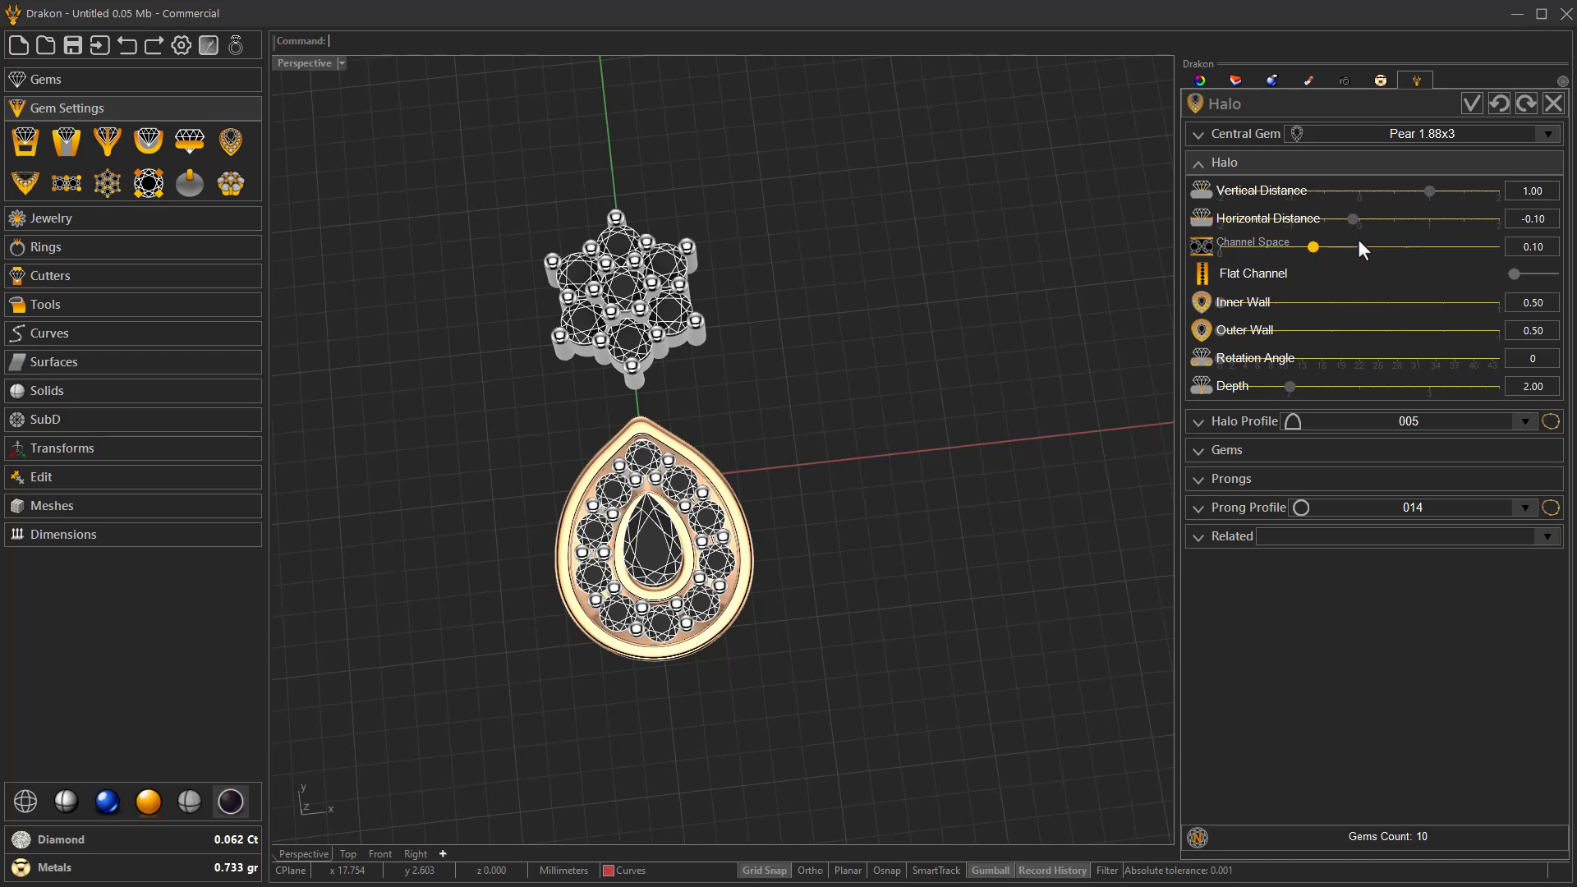
{"action": "scroll", "coordinate": [1360, 244], "scroll_direction": "down", "scroll_amount": 1}
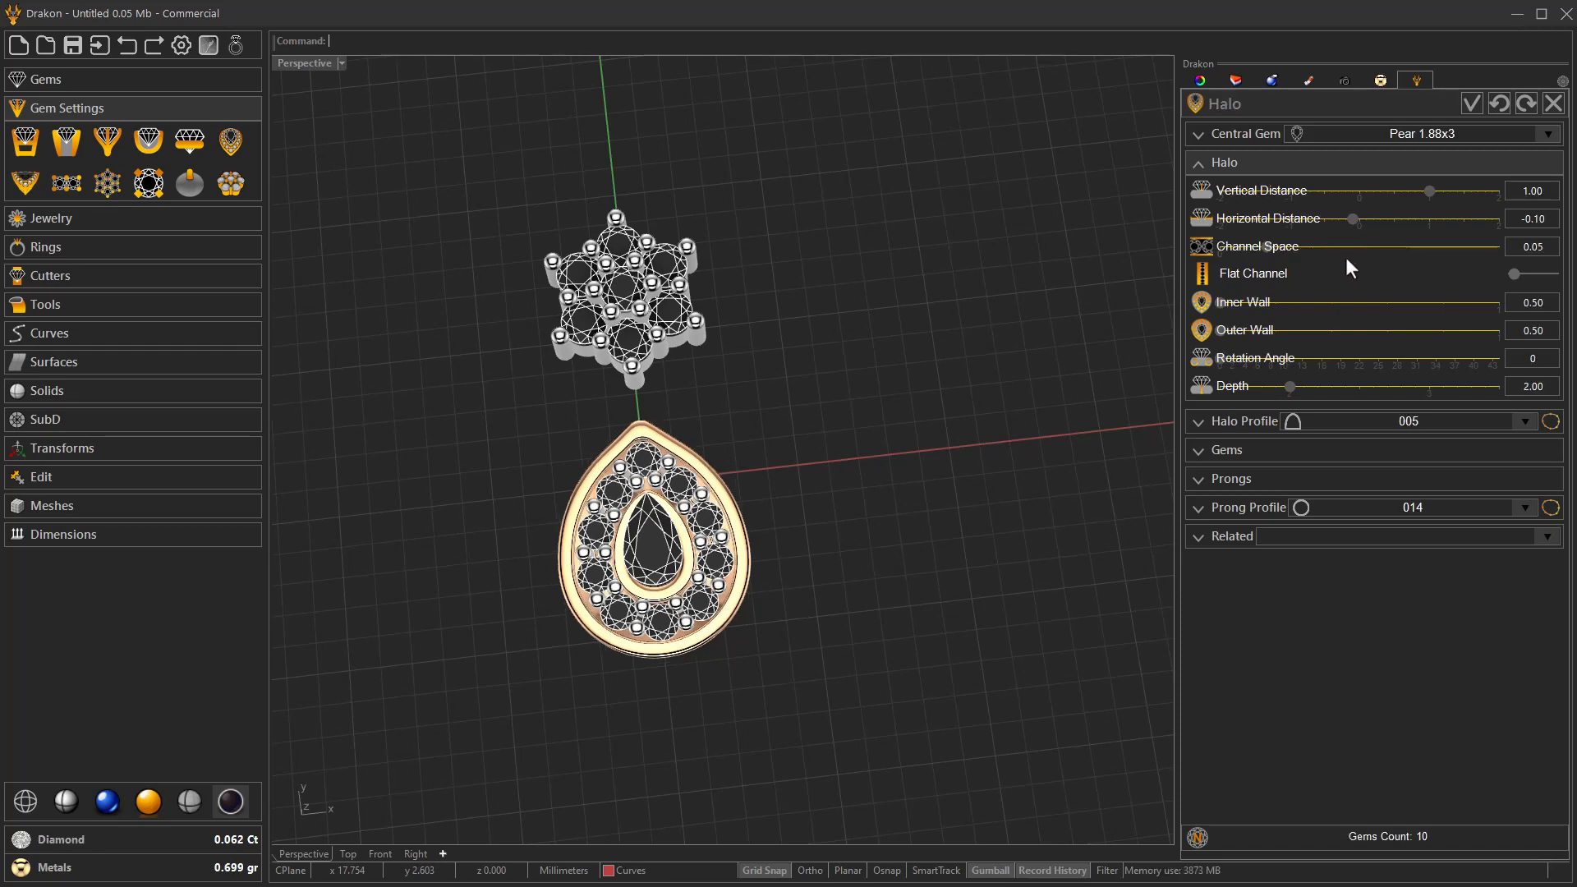
{"action": "right_click_drag", "start_coordinate": [1026, 460], "coordinate": [1040, 415]}
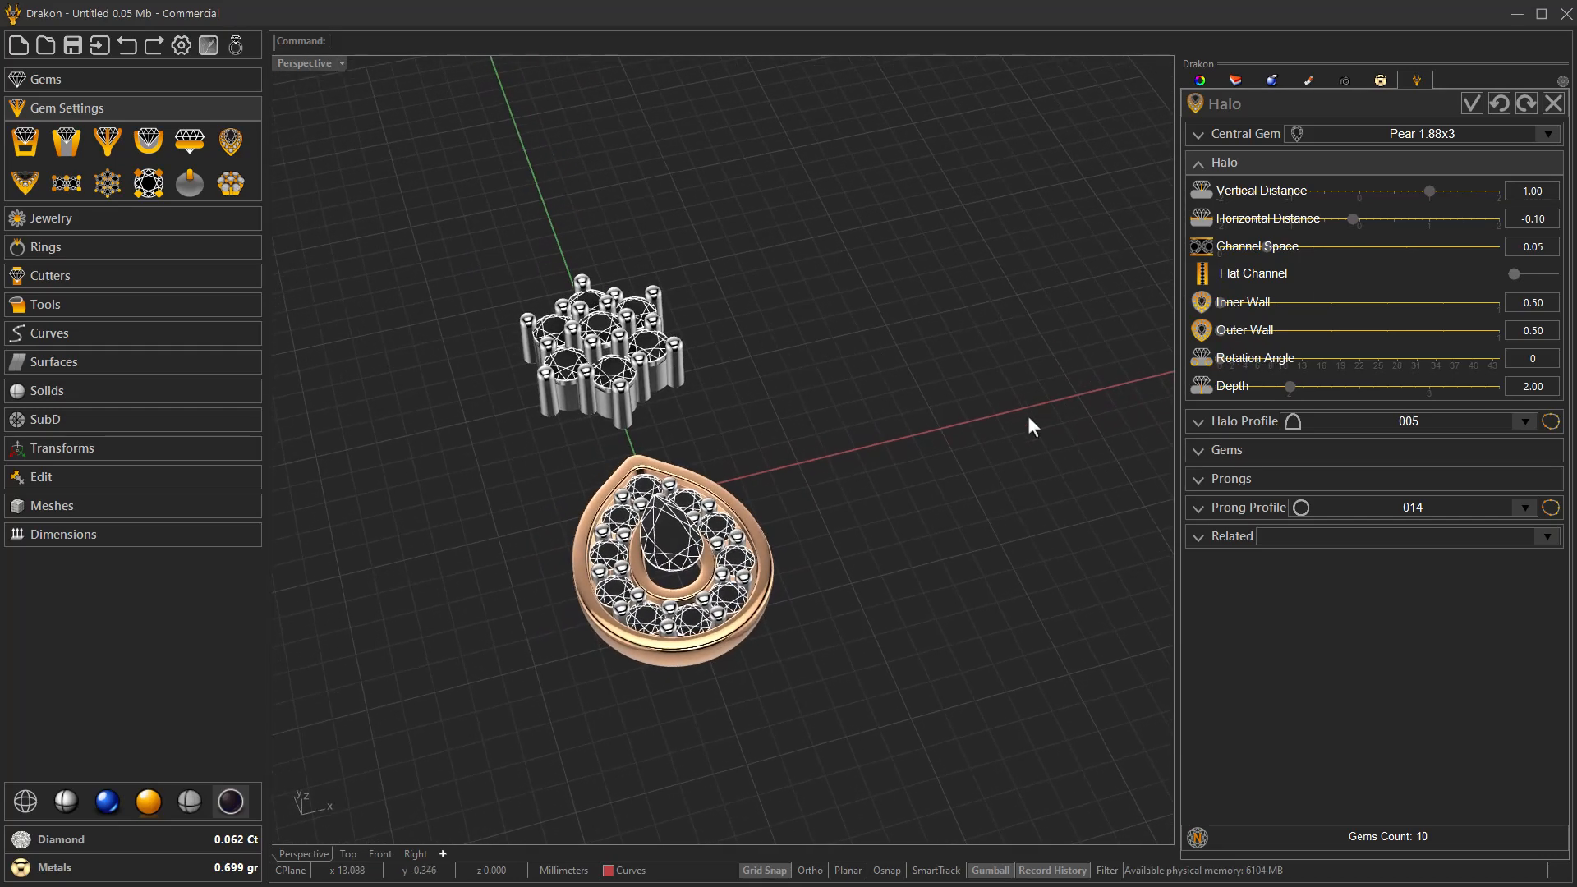
Try halo profile 002 and settle on the square profile 003.
{"action": "left_click", "coordinate": [1260, 422]}
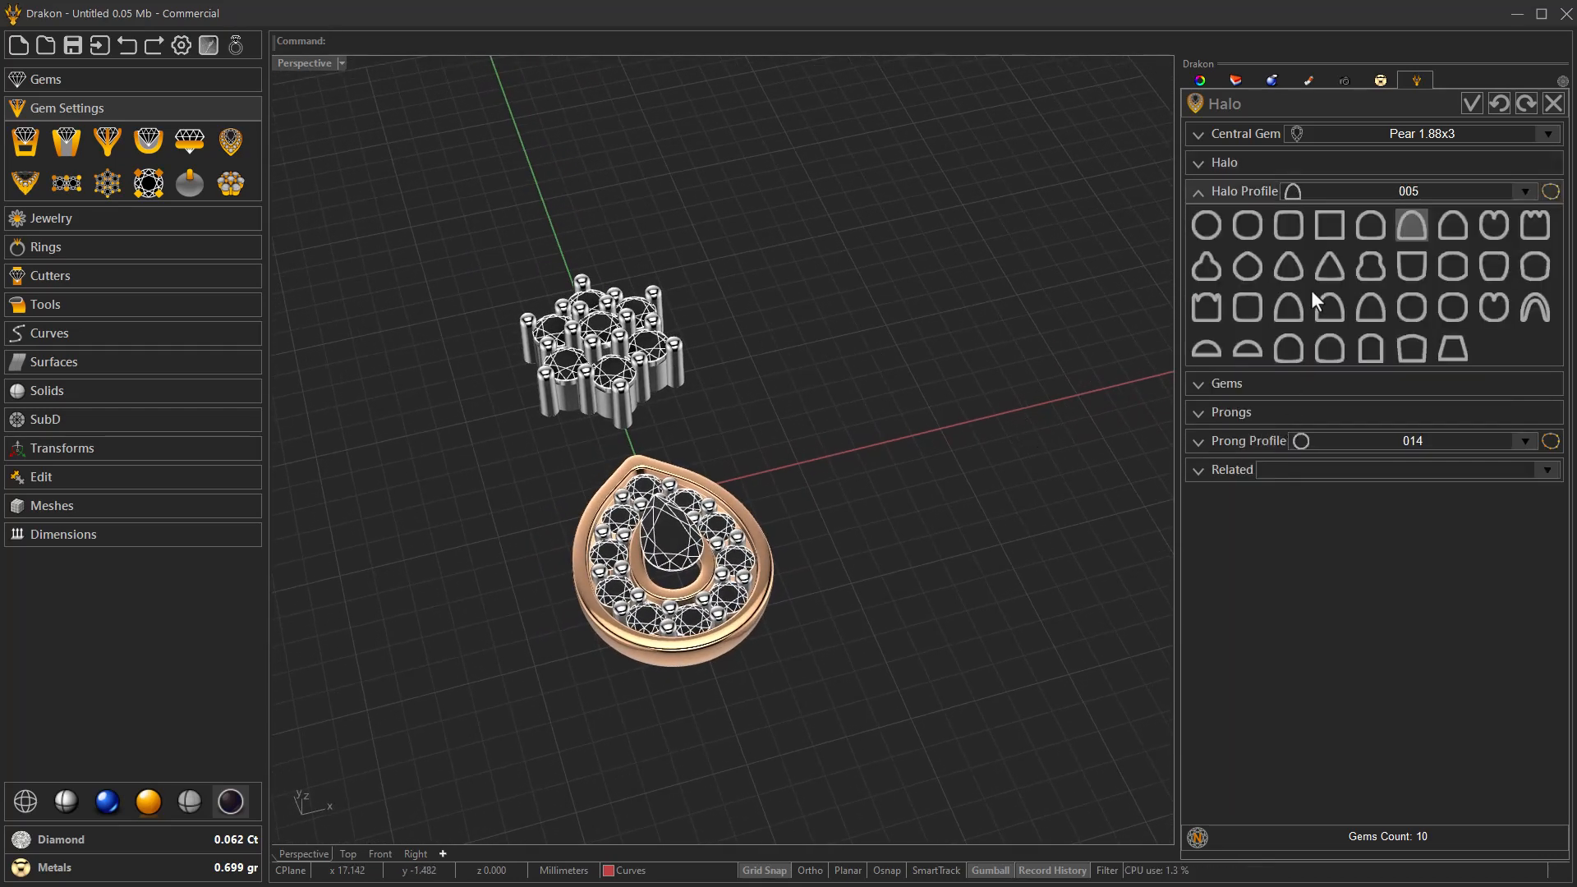
{"action": "left_click", "coordinate": [1291, 226]}
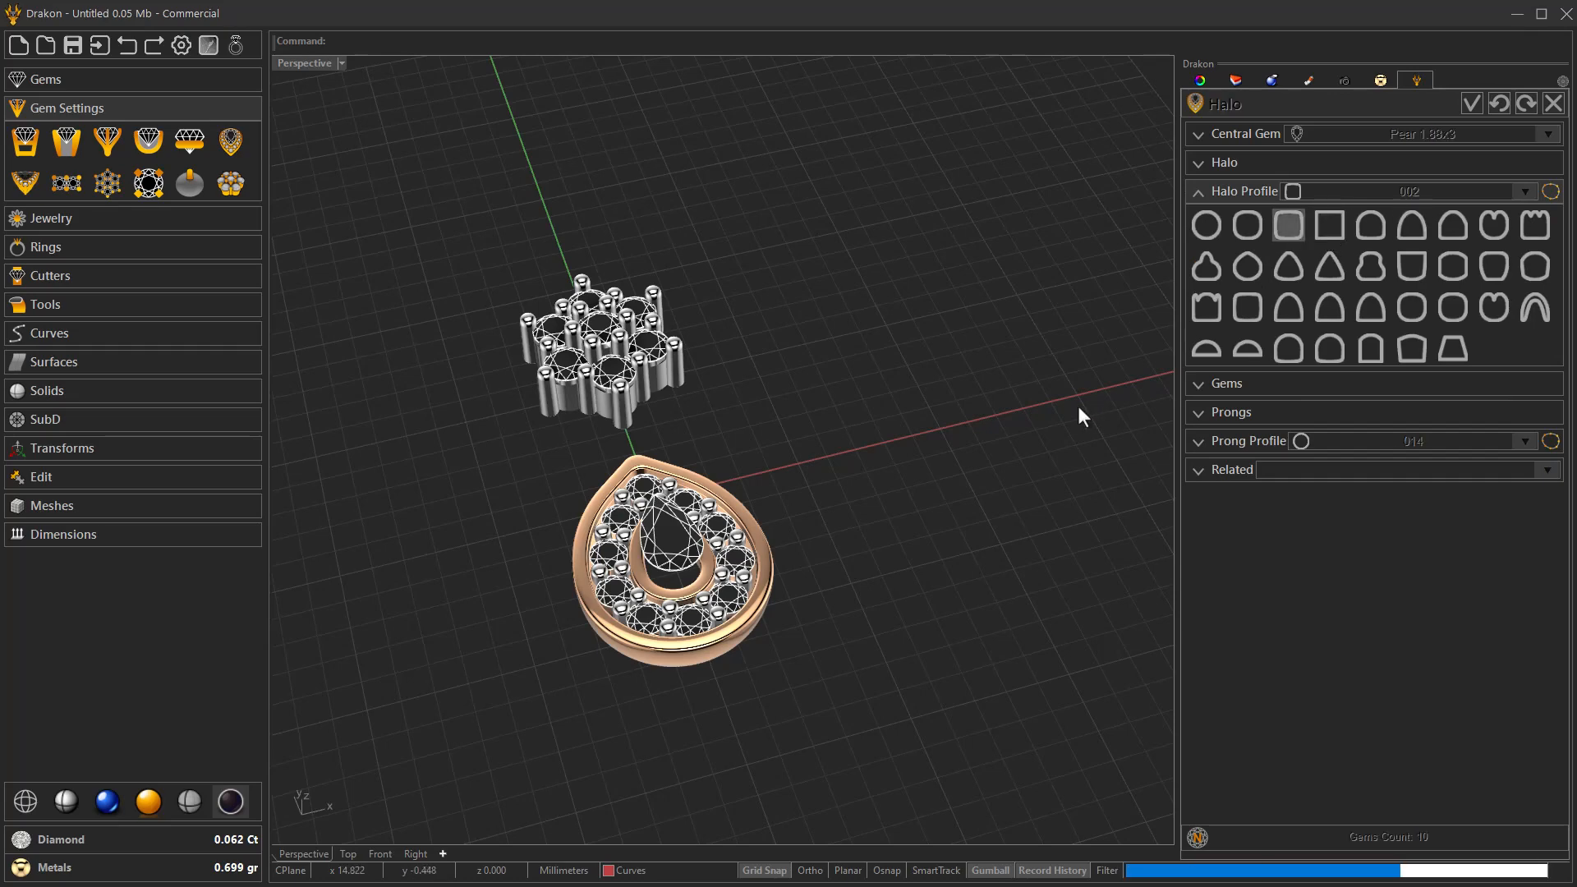
{"action": "right_click_drag", "start_coordinate": [1072, 419], "coordinate": [969, 468]}
{"action": "left_click", "coordinate": [1329, 235]}
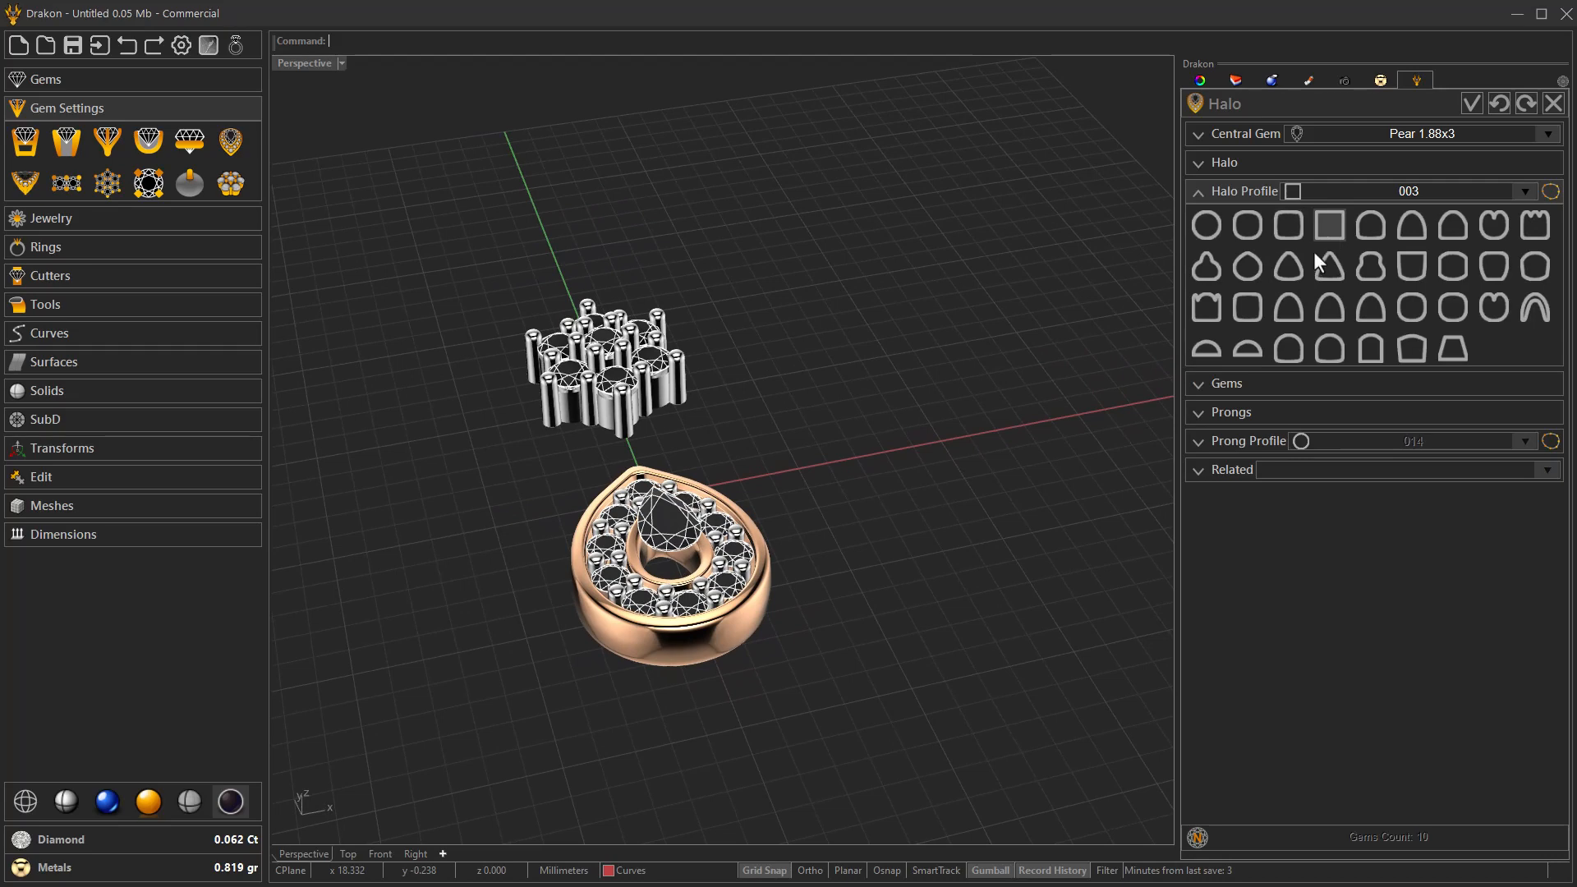
{"action": "mouse_move", "coordinate": [1013, 504]}
{"action": "right_mouse_down"}
{"action": "mouse_move", "coordinate": [912, 451]}
{"action": "mouse_move", "coordinate": [1018, 501]}
{"action": "right_mouse_up"}
Set the halo's vertical distance to -1.10 so it sits level with the central pear gem.
{"action": "left_click", "coordinate": [1230, 166]}
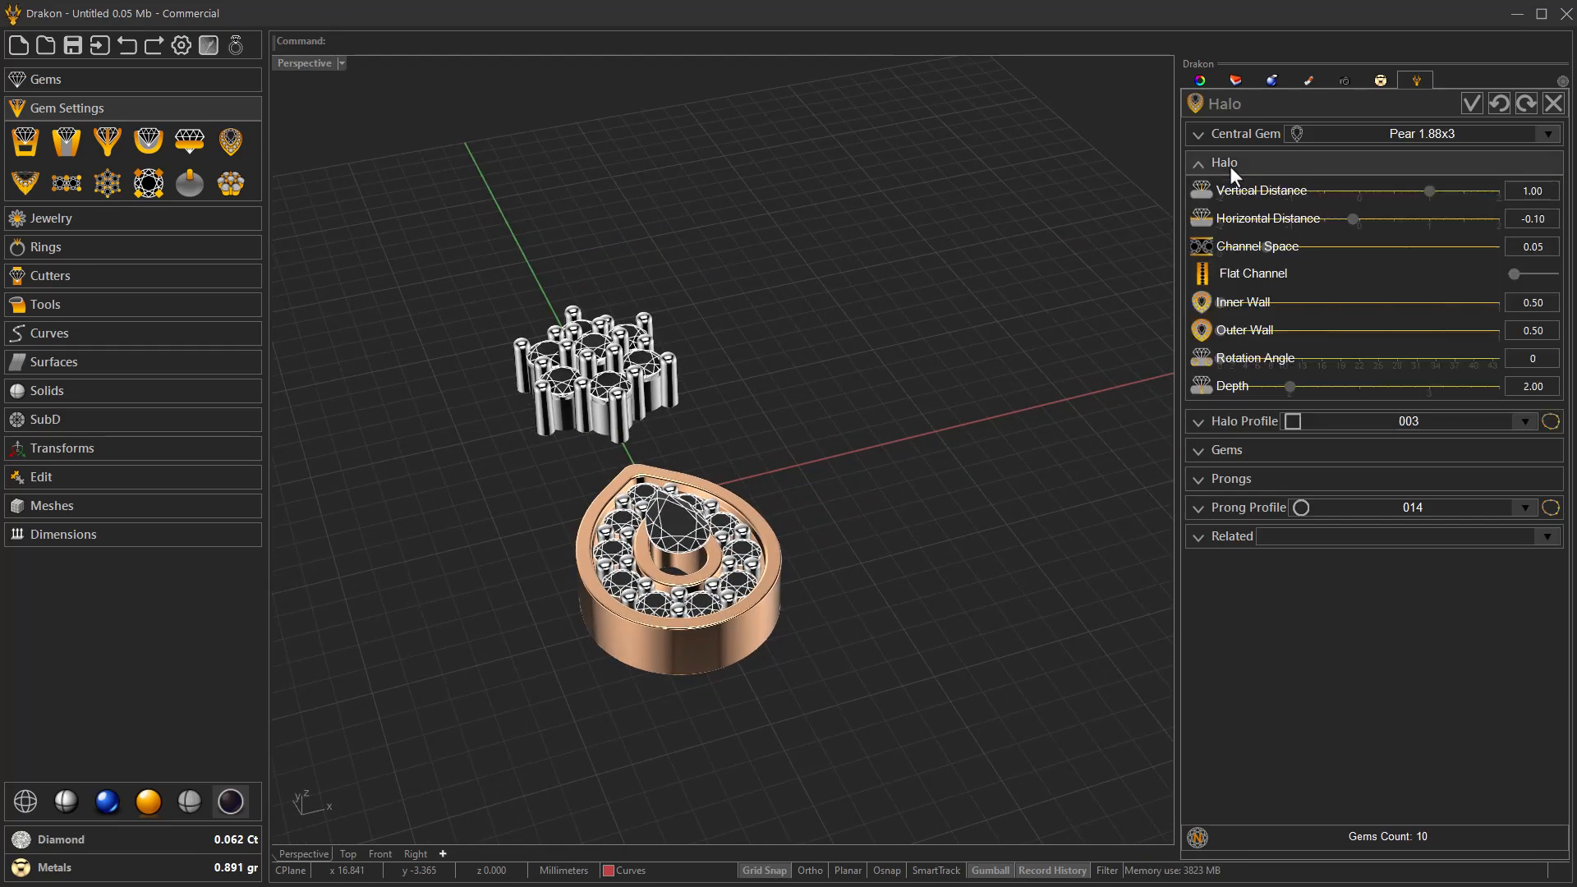
{"action": "right_click_drag", "start_coordinate": [1032, 429], "coordinate": [922, 450]}
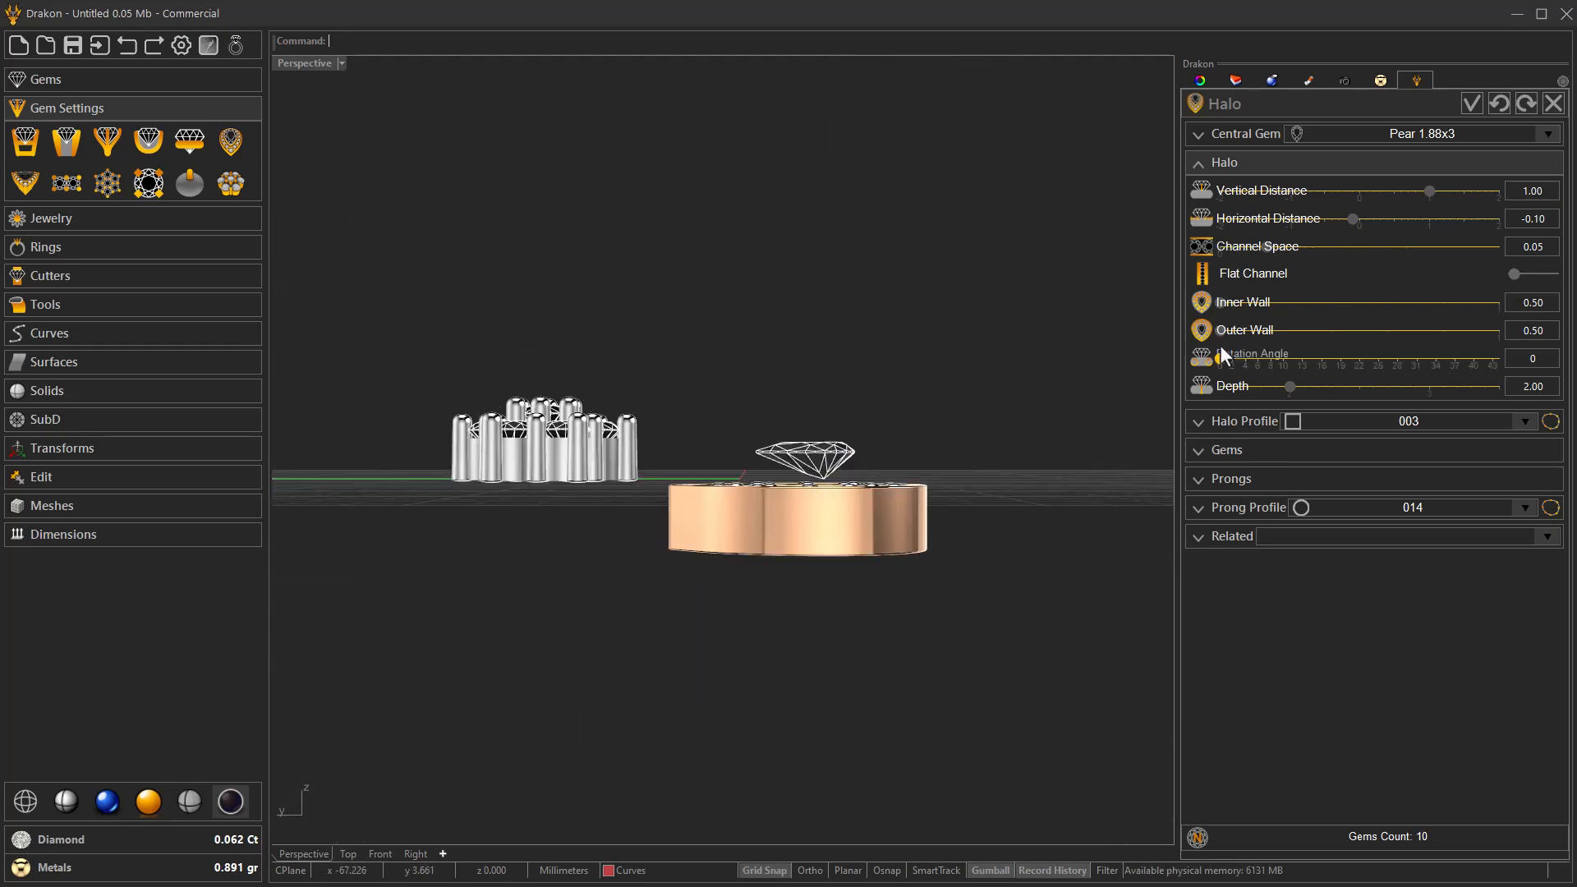
{"action": "left_click", "coordinate": [1353, 191]}
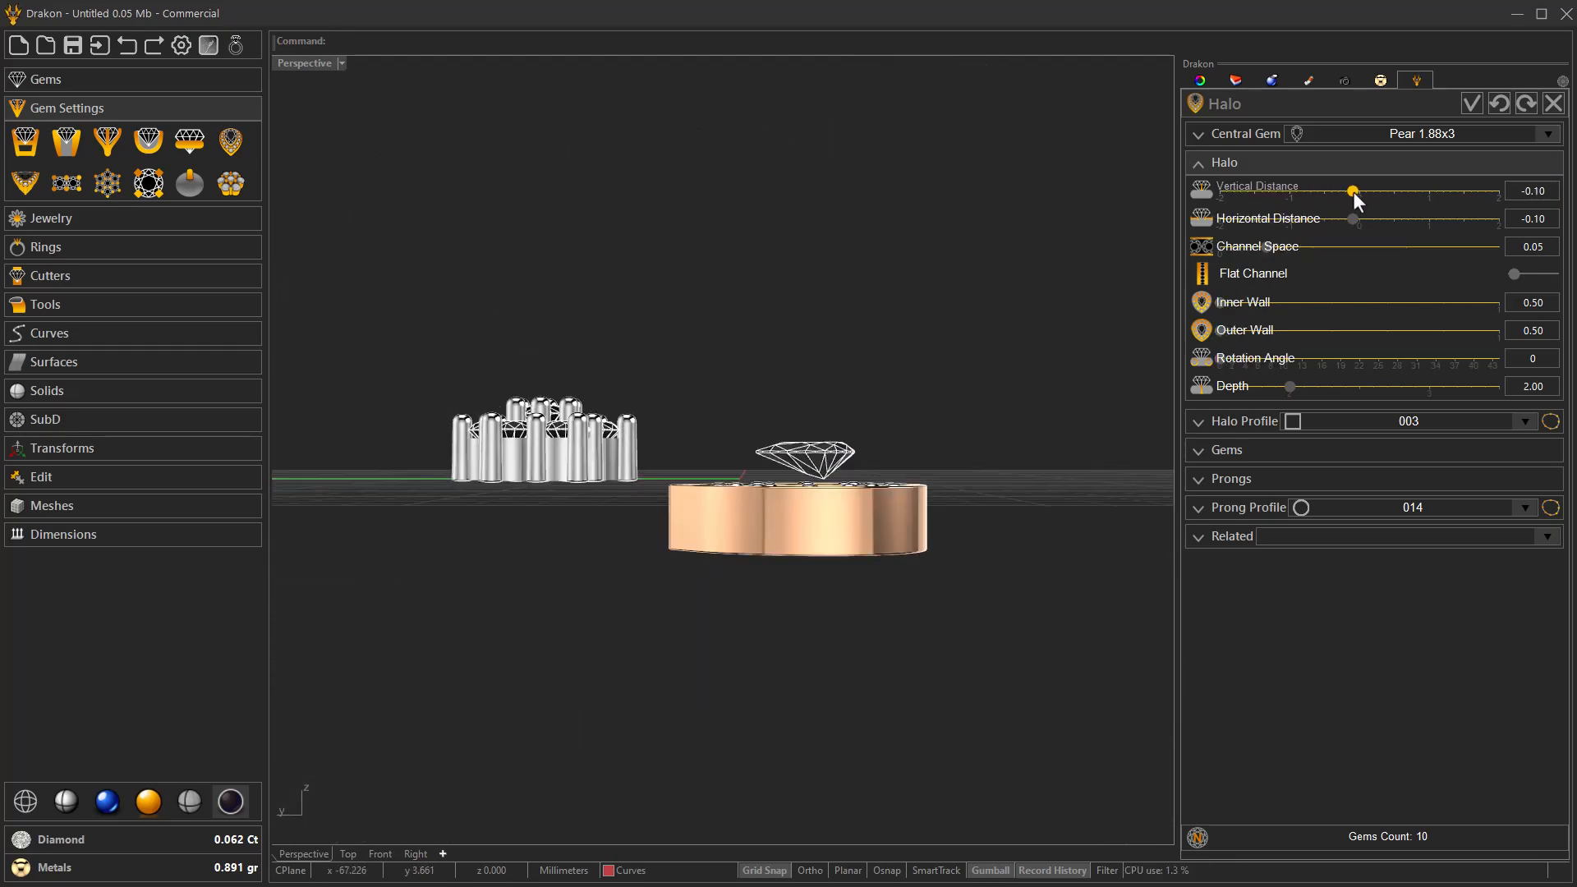
{"action": "left_click_drag", "start_coordinate": [1272, 184], "coordinate": [1268, 186]}
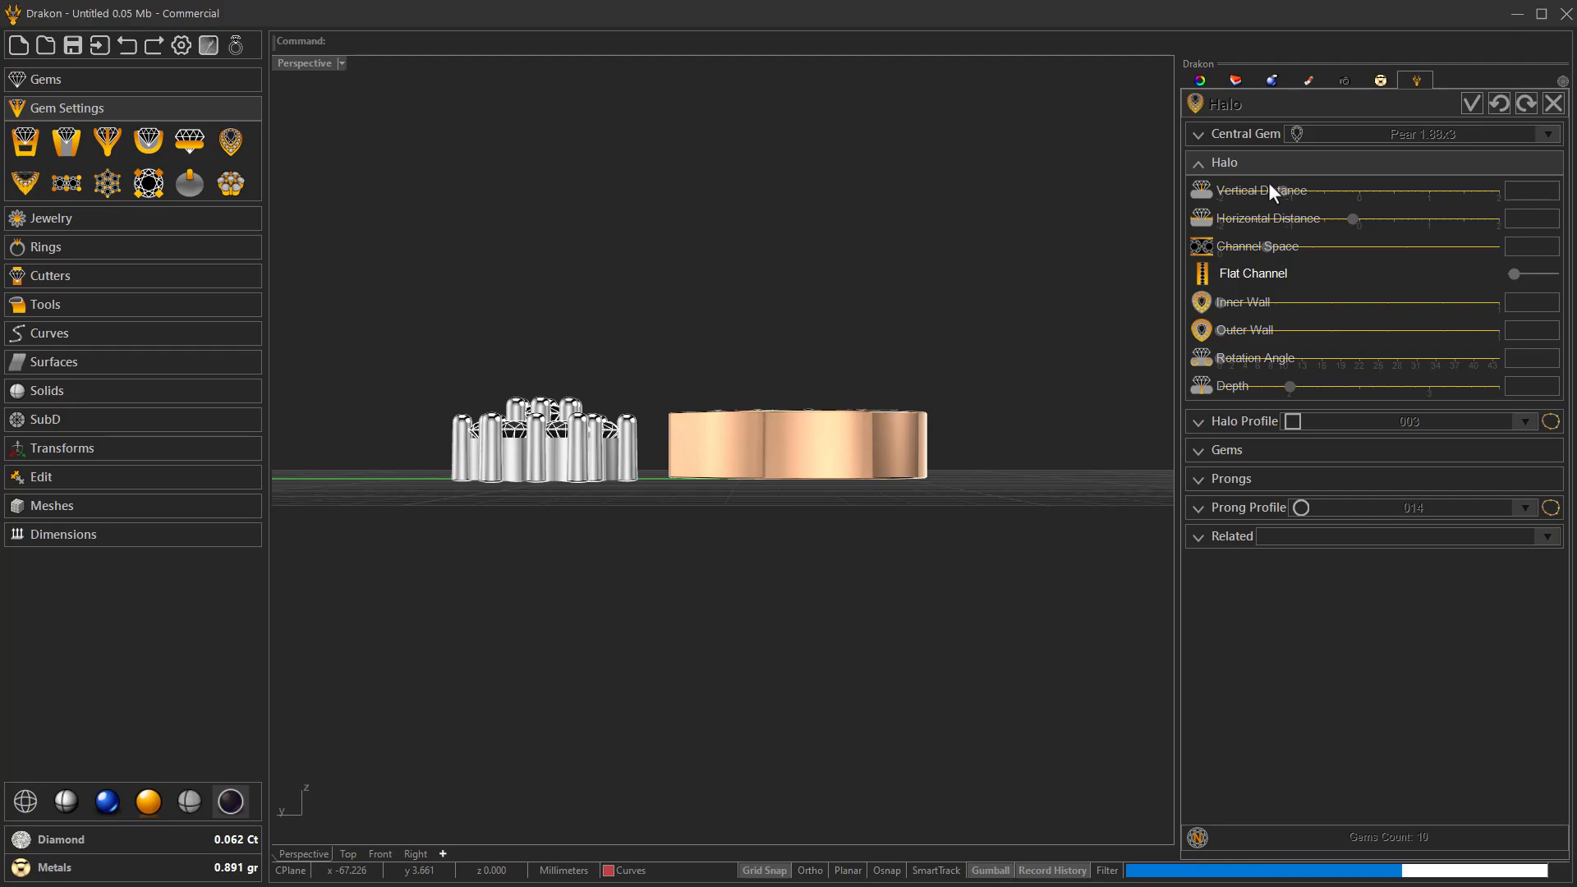
{"action": "right_click_drag", "start_coordinate": [993, 408], "coordinate": [766, 522]}
{"action": "scroll", "coordinate": [676, 600], "scroll_direction": "up", "scroll_amount": 7}
{"action": "scroll", "coordinate": [712, 559], "scroll_direction": "down", "scroll_amount": 5}
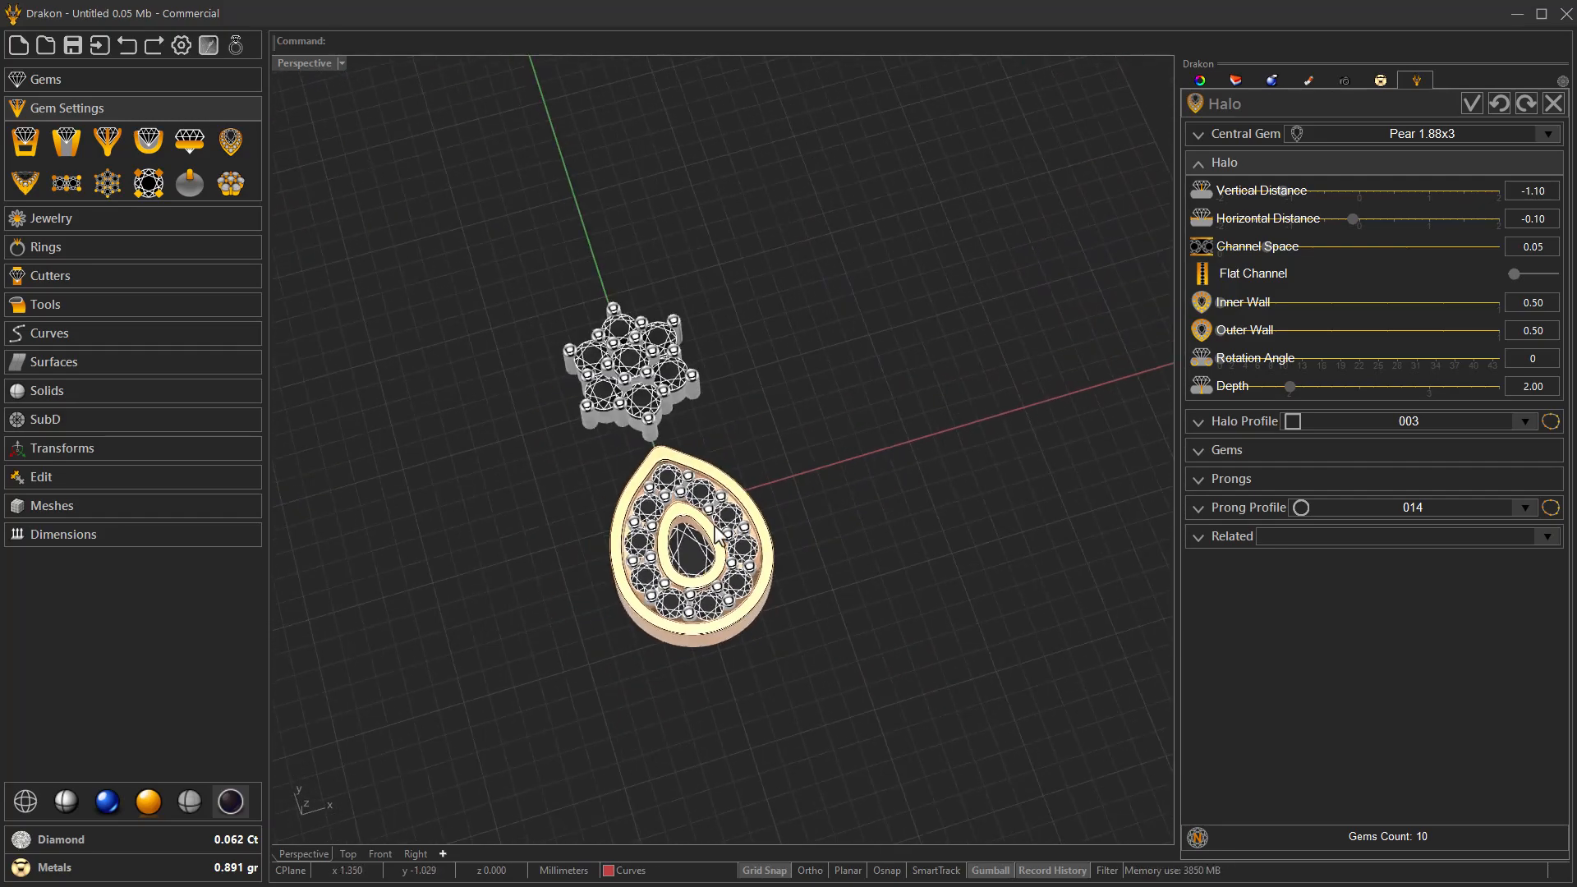
Thin the halo's inner and outer walls to 0.40 each.
{"action": "right_click_drag", "start_coordinate": [736, 582], "coordinate": [757, 586]}
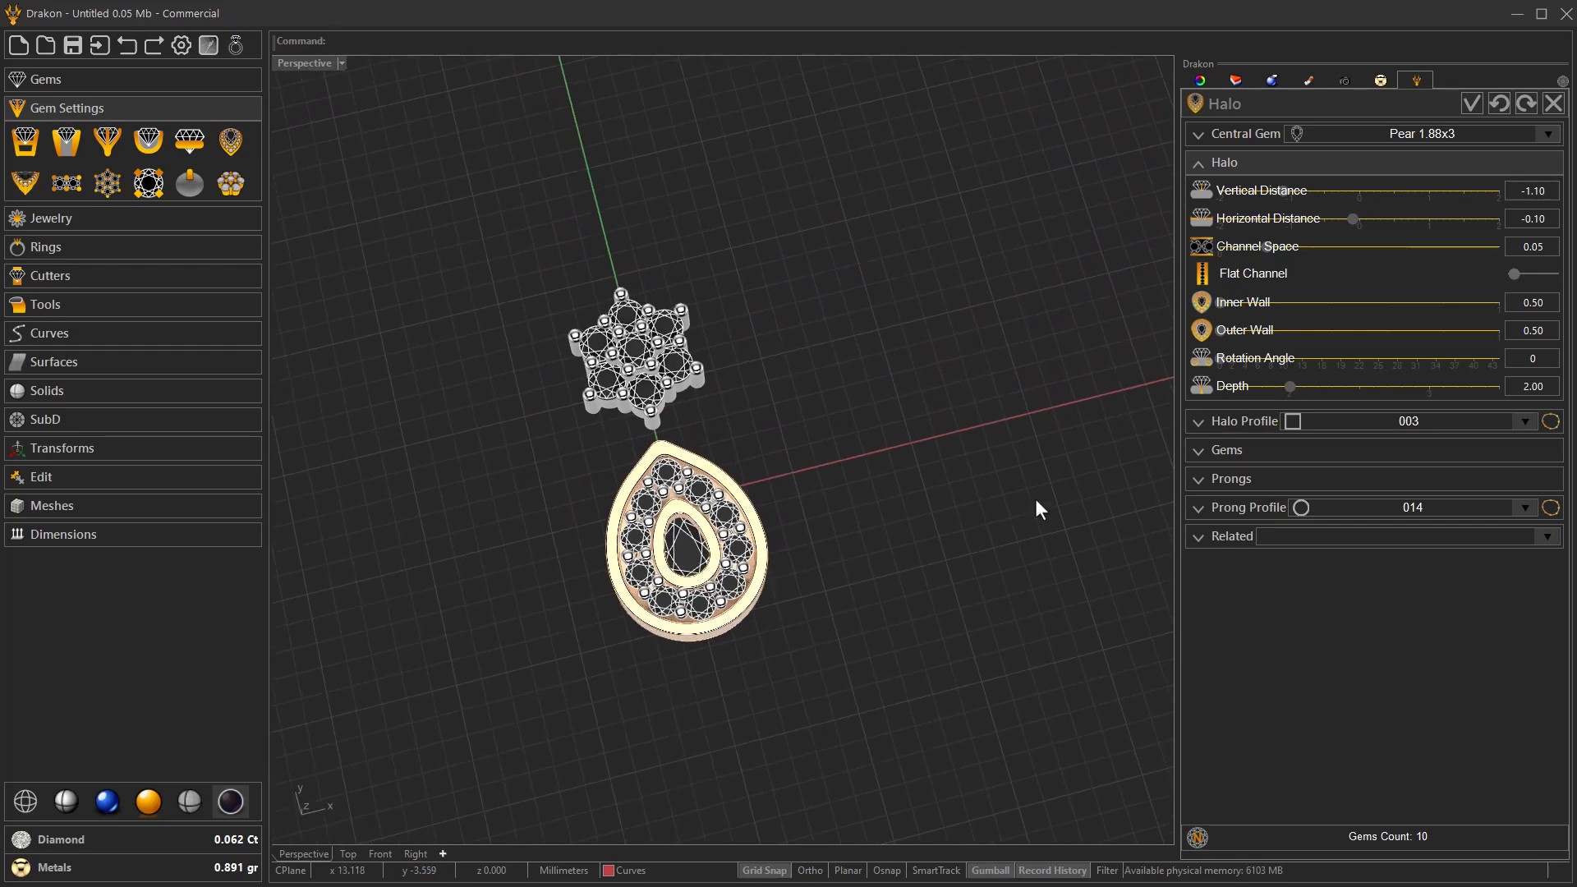
{"action": "right_click_drag", "start_coordinate": [949, 523], "coordinate": [904, 559]}
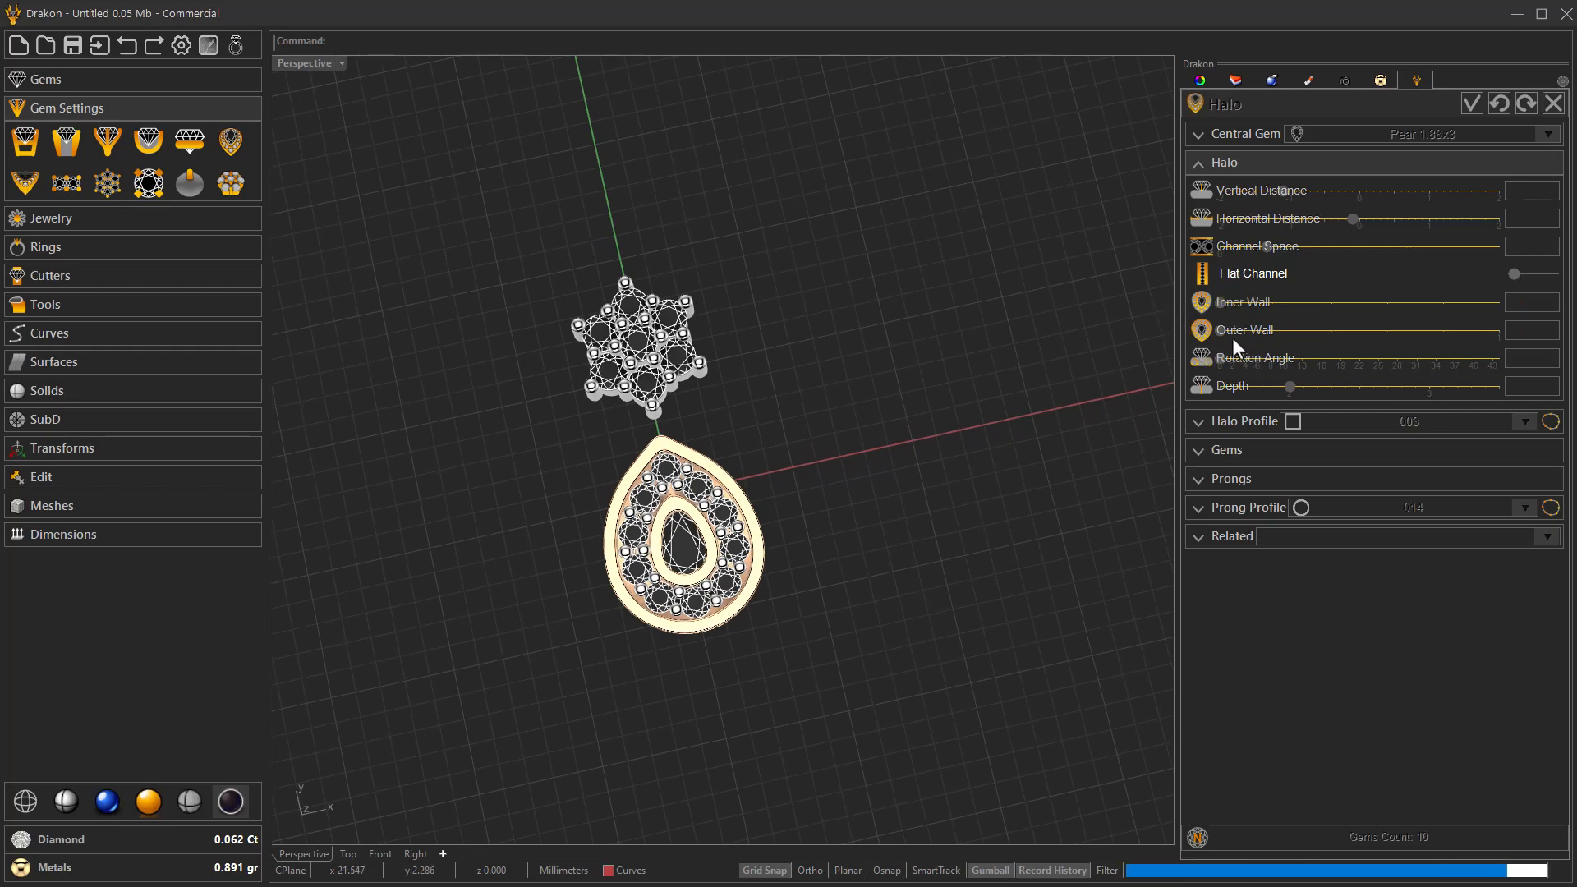
{"action": "left_click_drag", "start_coordinate": [1202, 331], "coordinate": [1181, 363]}
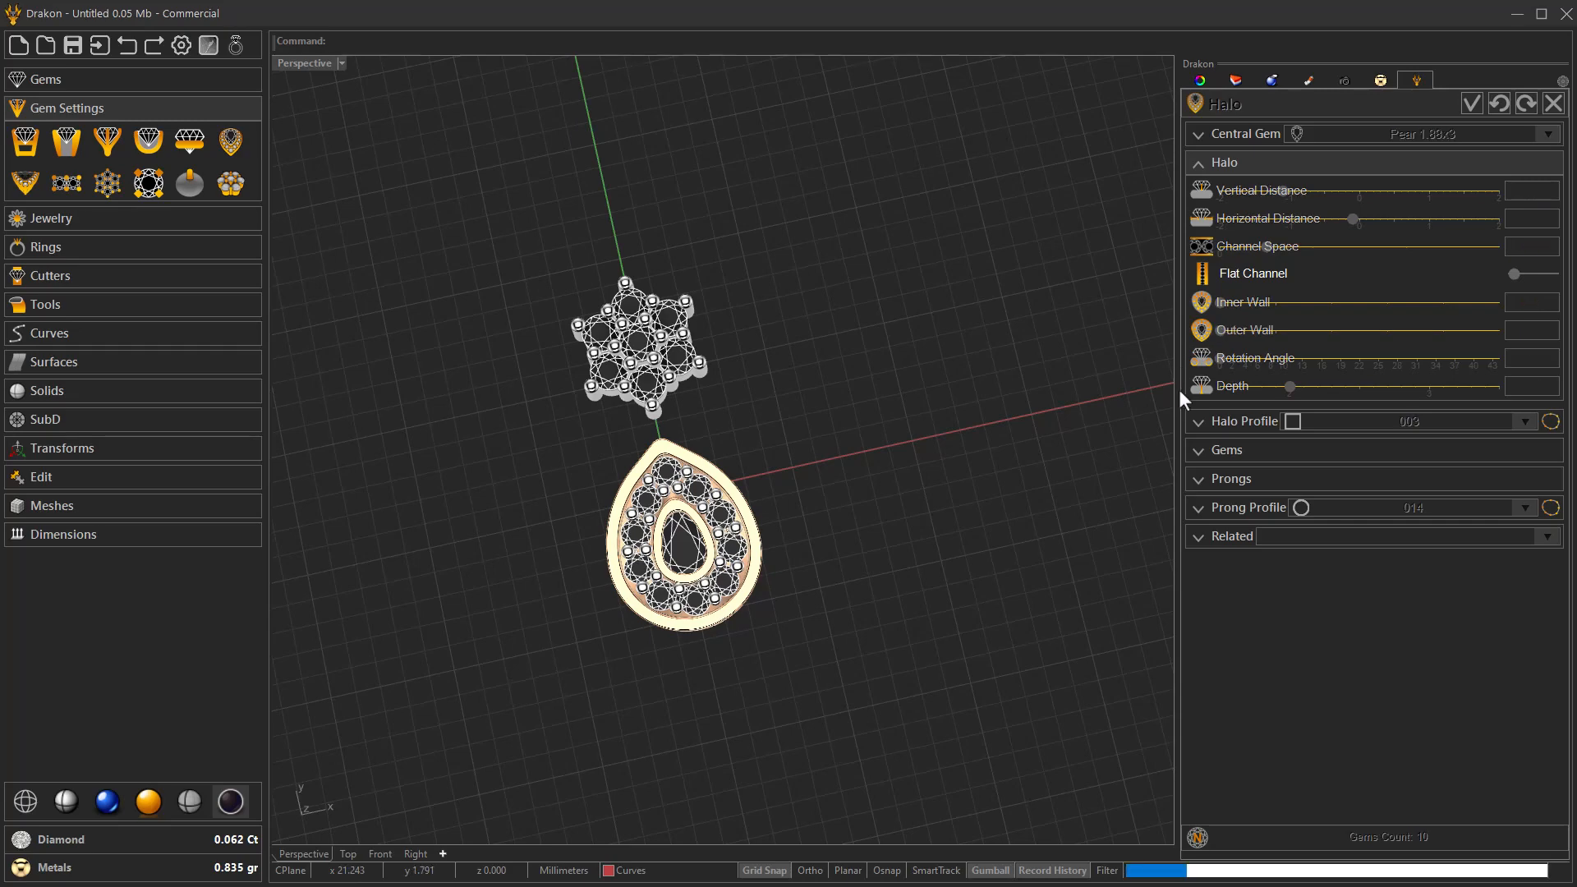
{"action": "right_click_drag", "start_coordinate": [697, 594], "coordinate": [689, 572]}
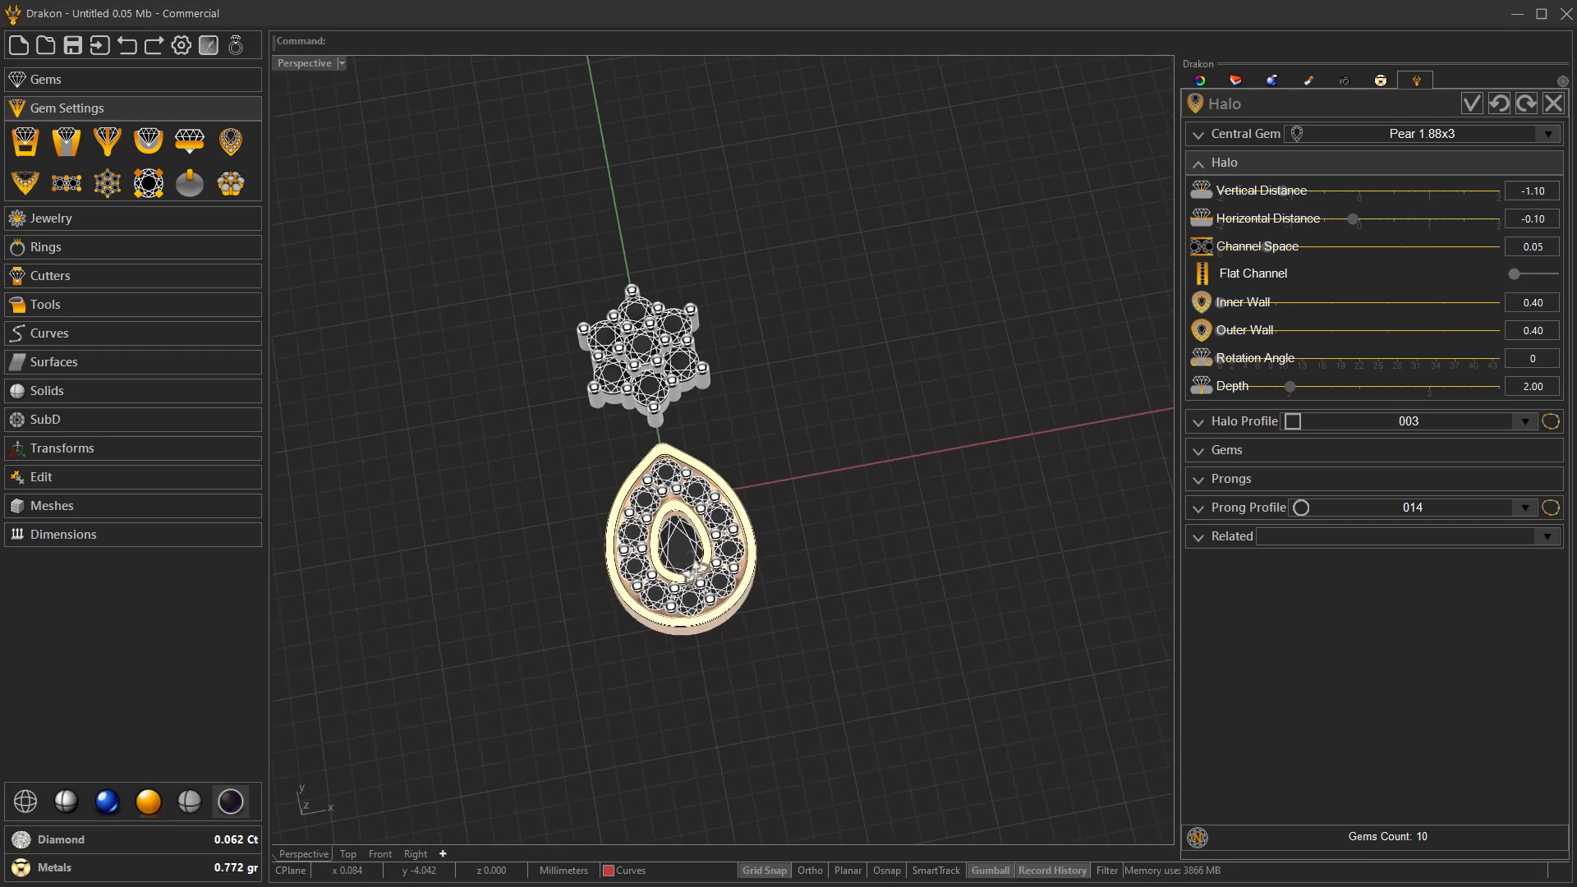
Review the halo's gem size and spacing options from several angles and accept the halo.
{"action": "left_click", "coordinate": [1250, 449]}
{"action": "right_click_drag", "start_coordinate": [838, 557], "coordinate": [1035, 416]}
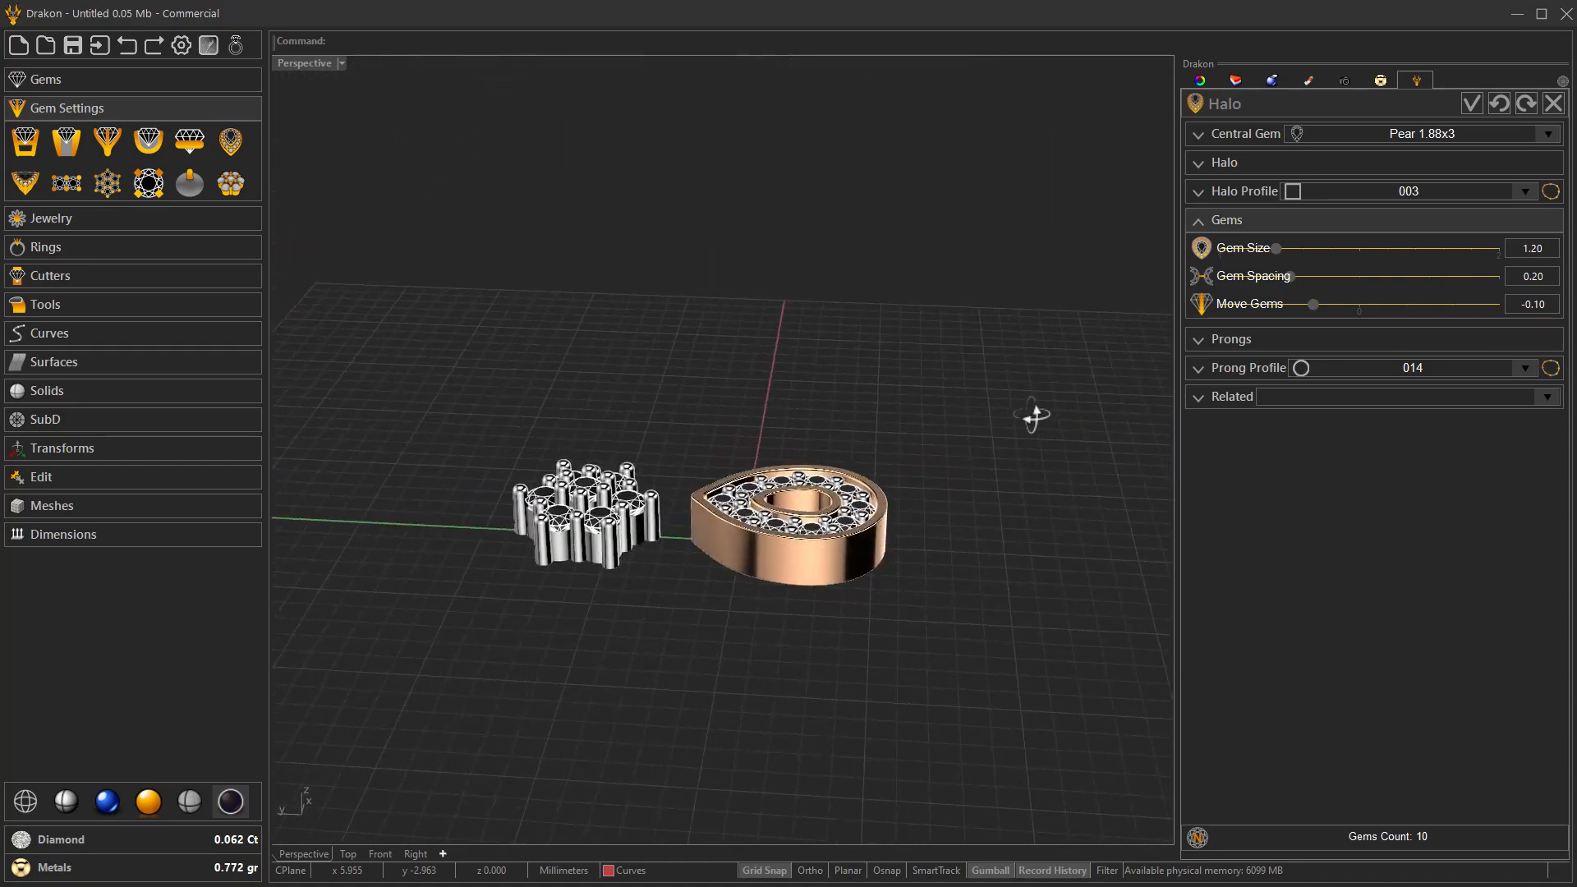
{"action": "right_click_drag", "start_coordinate": [809, 554], "coordinate": [720, 643]}
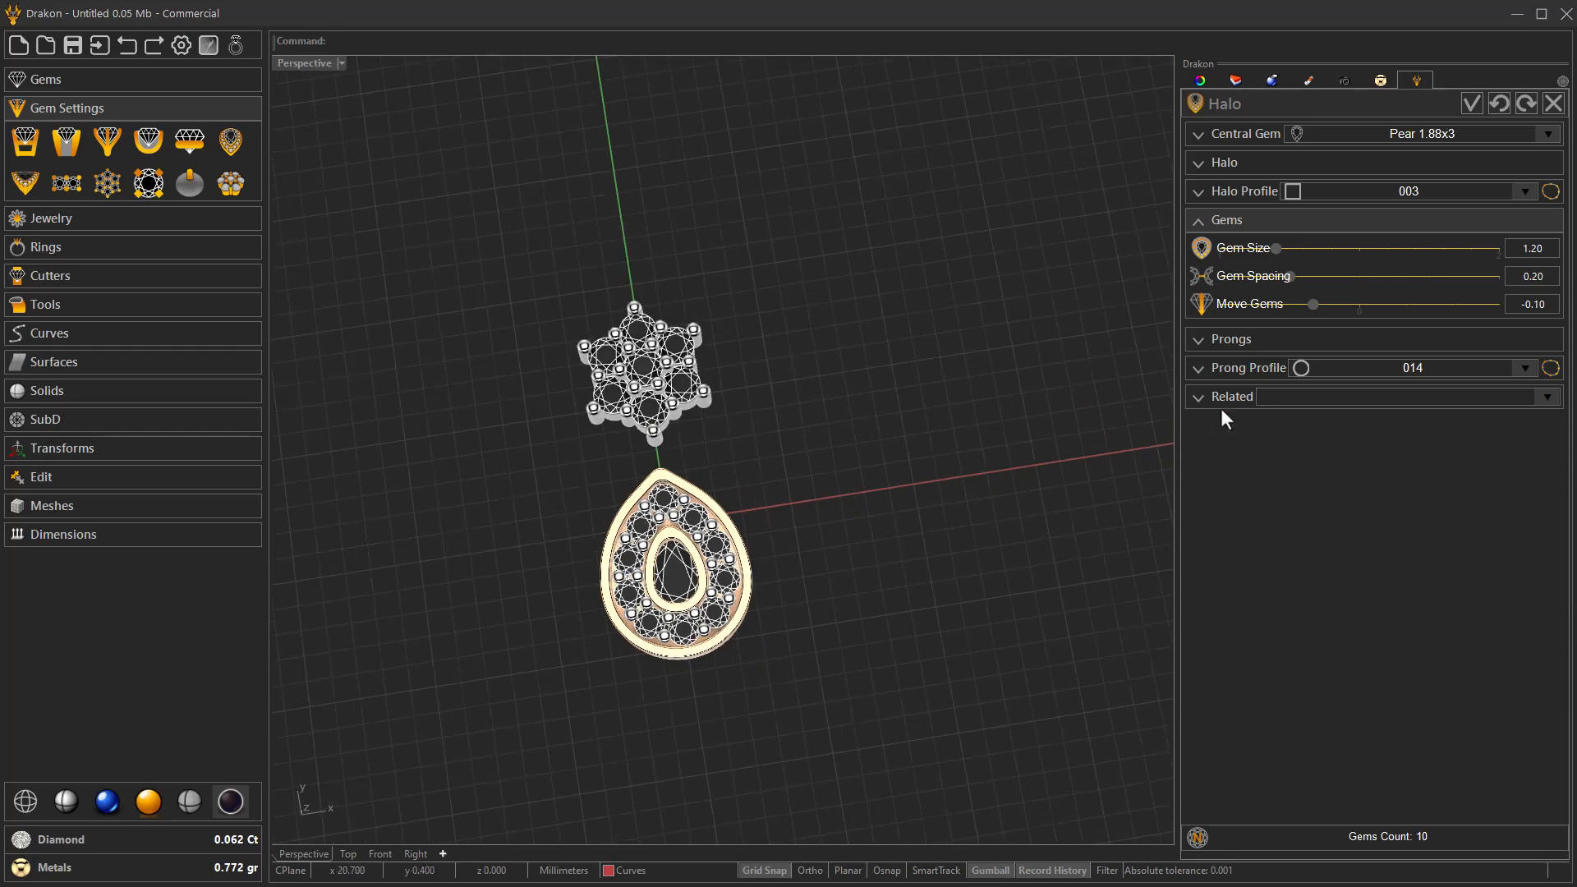
{"action": "left_click", "coordinate": [1471, 106]}
{"action": "right_click_drag", "start_coordinate": [823, 572], "coordinate": [779, 534]}
{"action": "scroll", "coordinate": [662, 580], "scroll_direction": "up", "scroll_amount": 4}
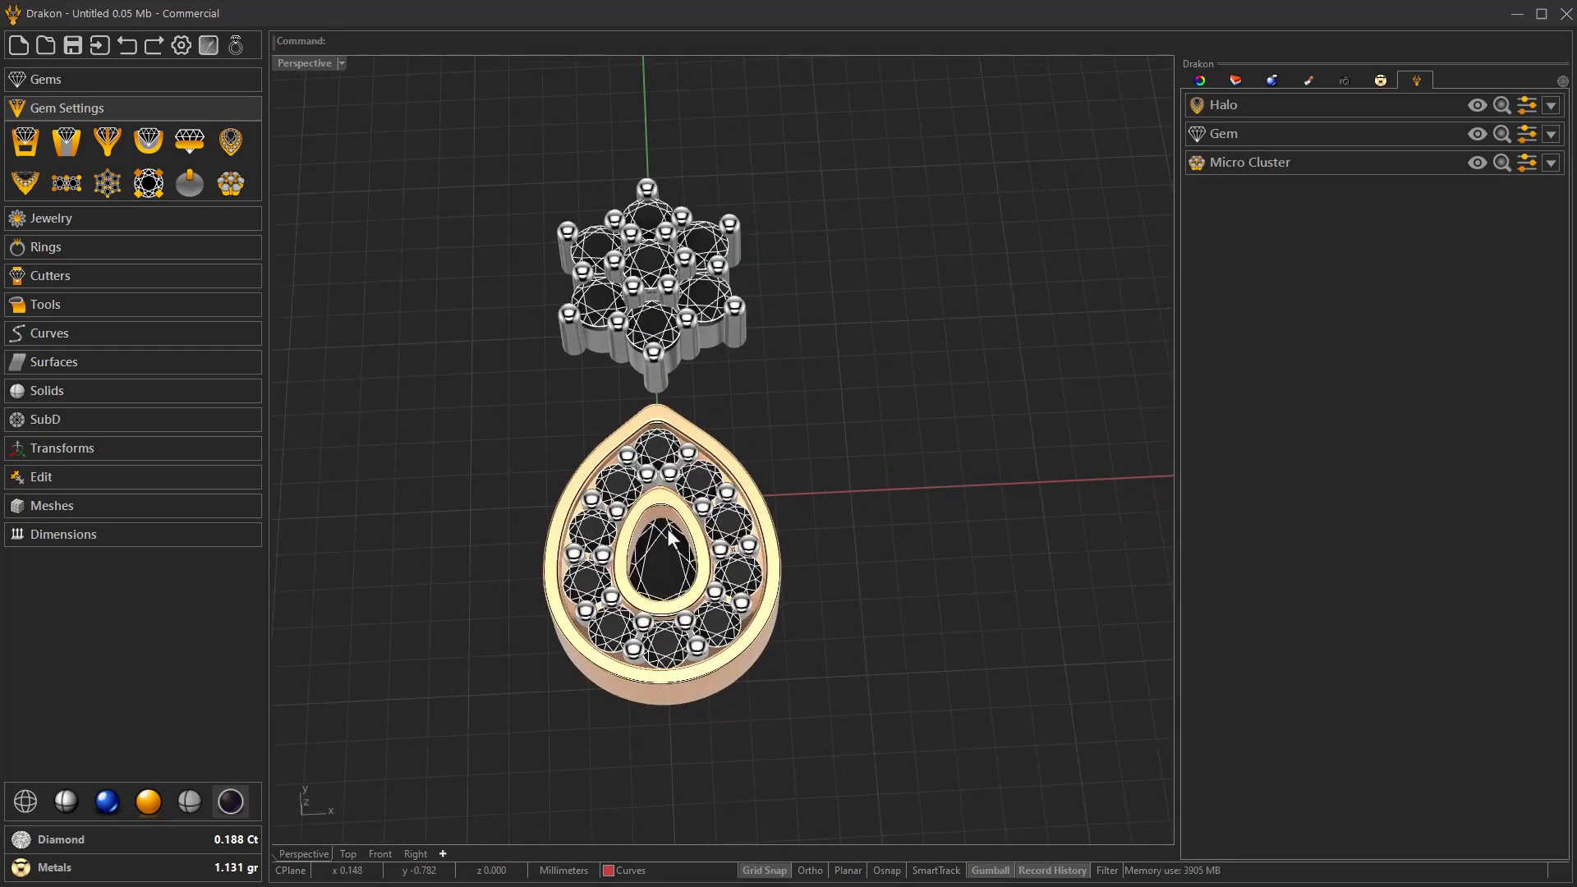
{"action": "right_click_drag", "start_coordinate": [668, 530], "coordinate": [664, 553]}
{"action": "scroll", "coordinate": [664, 554], "scroll_direction": "down", "scroll_amount": 2}
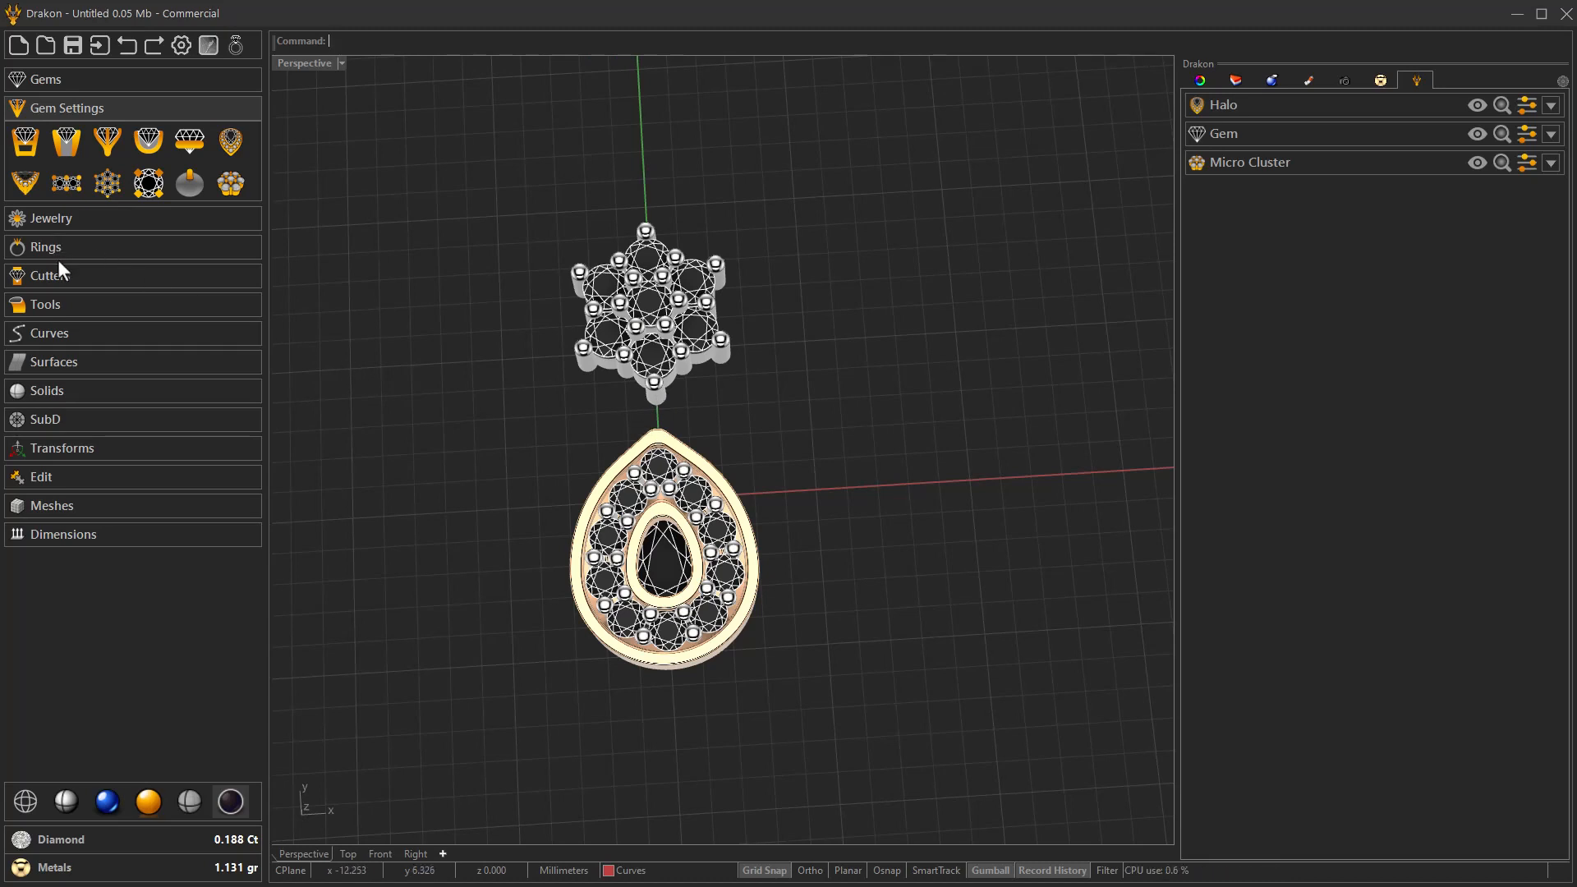
Create a torus ring centred on the Y axis at y = 2.5 with about 1 mm radius and a second diameter of 0.5.
{"action": "left_click", "coordinate": [57, 390]}
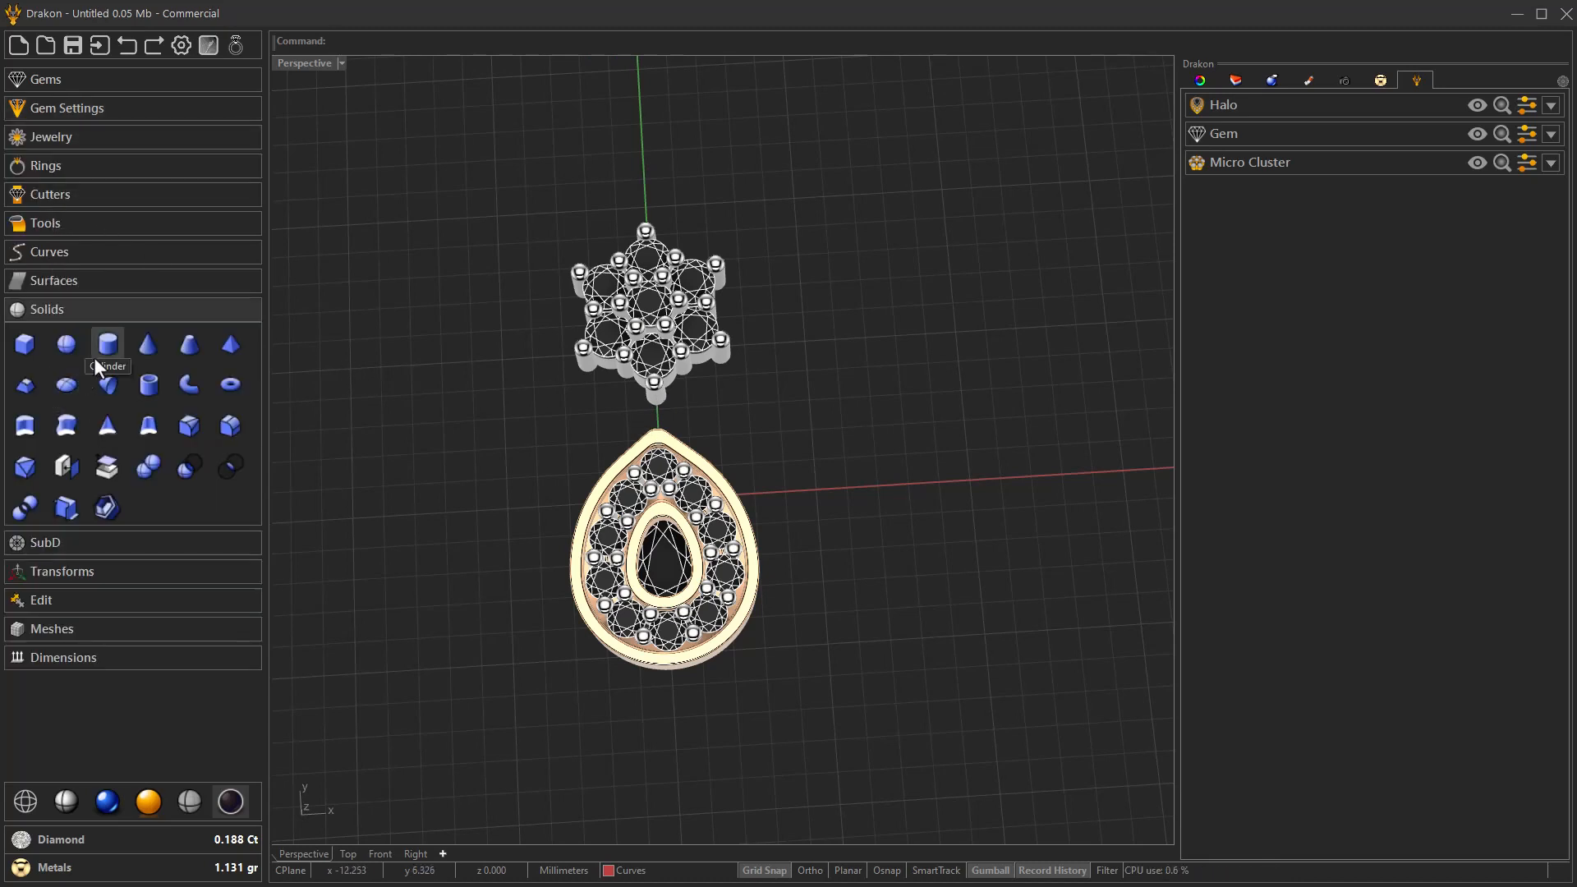
{"action": "left_click", "coordinate": [230, 384]}
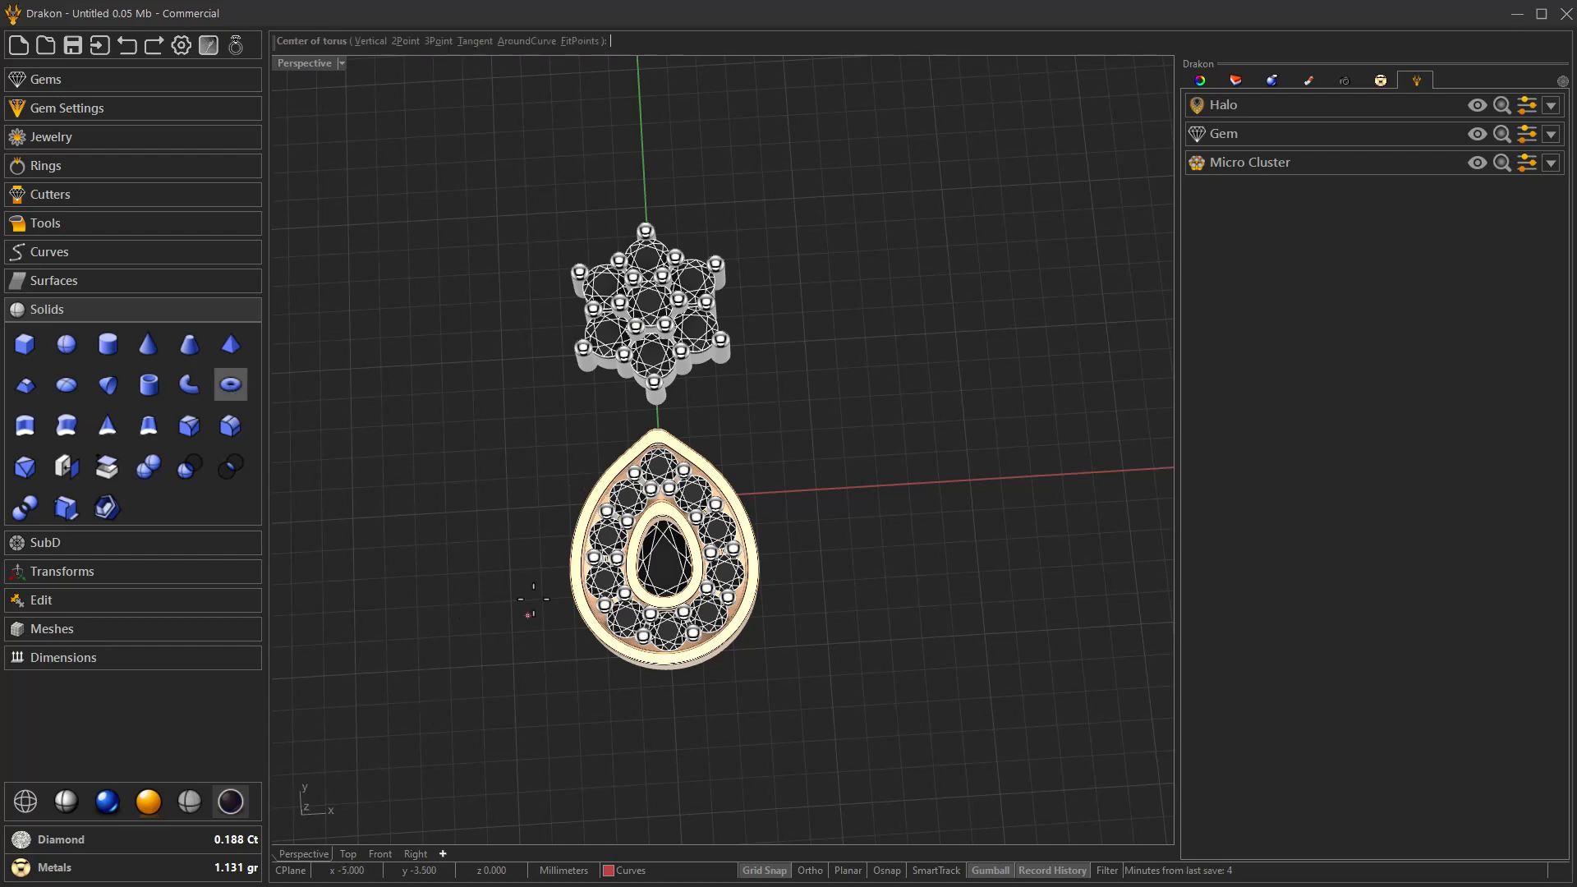
{"action": "scroll", "coordinate": [620, 538], "scroll_direction": "up", "scroll_amount": 5}
{"action": "right_click_drag", "start_coordinate": [617, 538], "coordinate": [628, 548]}
{"action": "left_click", "coordinate": [622, 549]}
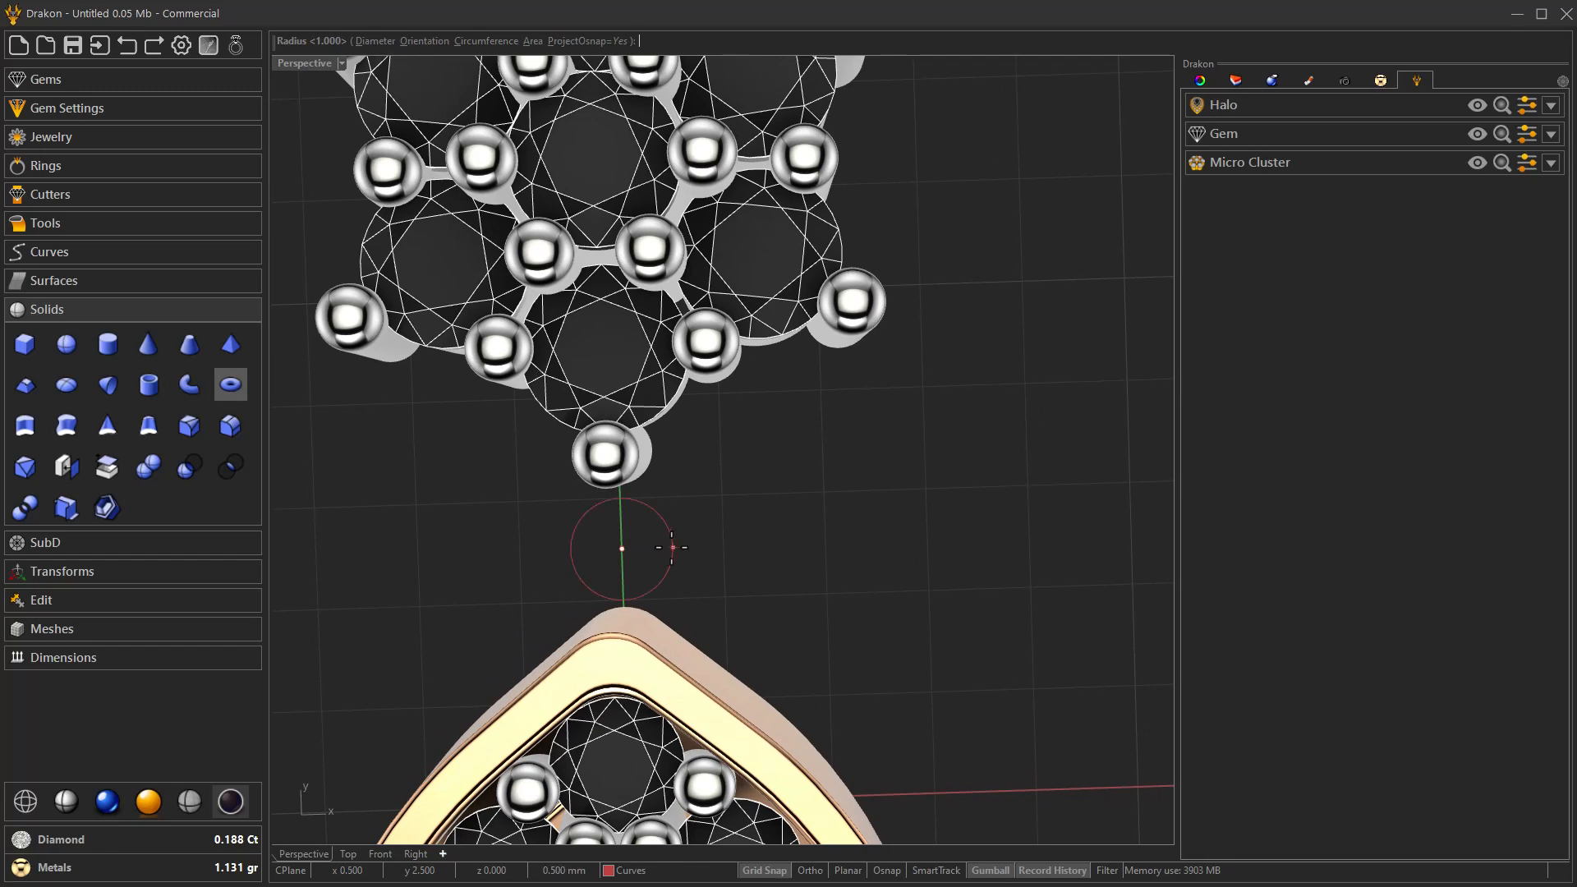
{"action": "left_click", "coordinate": [711, 544]}
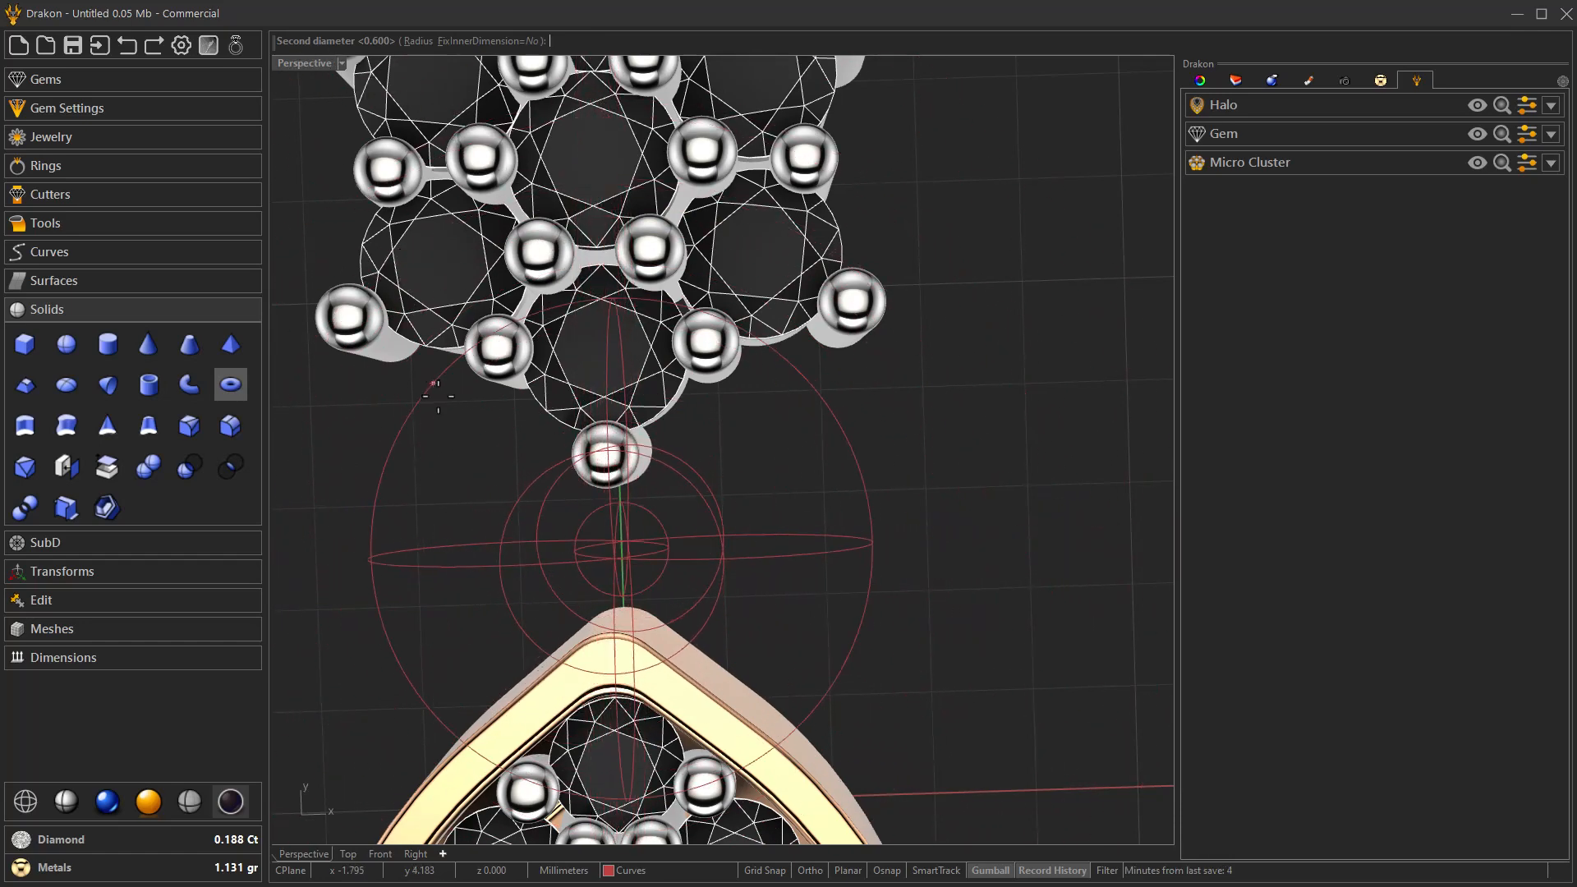
{"action": "type", "text": "0.5"}
{"action": "key", "text": "Return"}
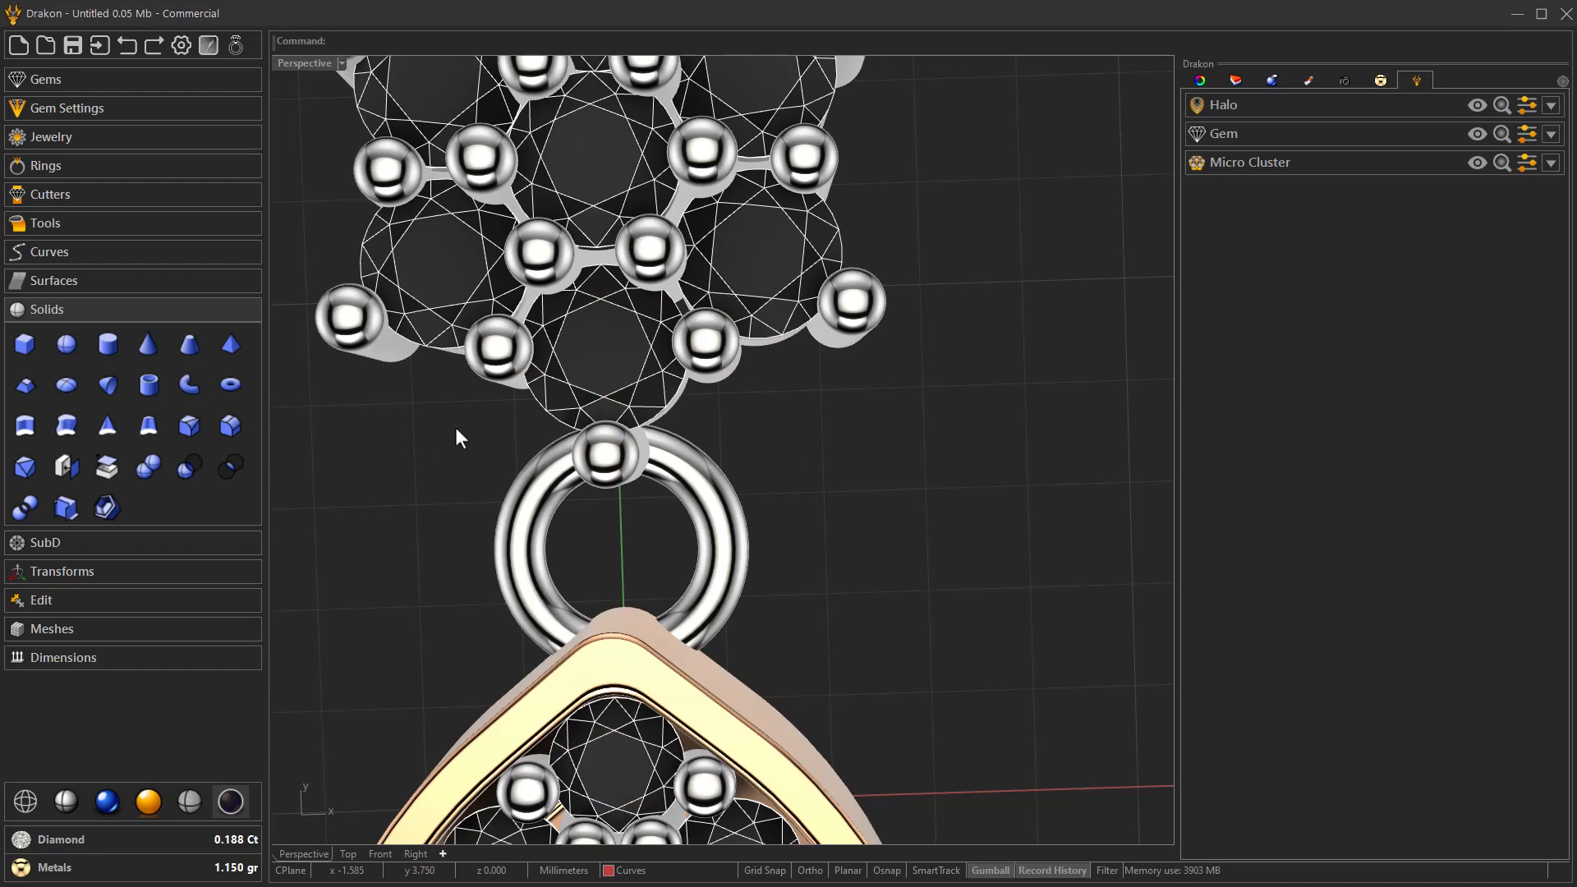
Raise the torus ring vertically from the ground plane, level with the cluster's lowest prong.
{"action": "left_click", "coordinate": [719, 548]}
{"action": "right_click_drag", "start_coordinate": [721, 550], "coordinate": [895, 442]}
{"action": "right_click_drag", "start_coordinate": [840, 504], "coordinate": [837, 454]}
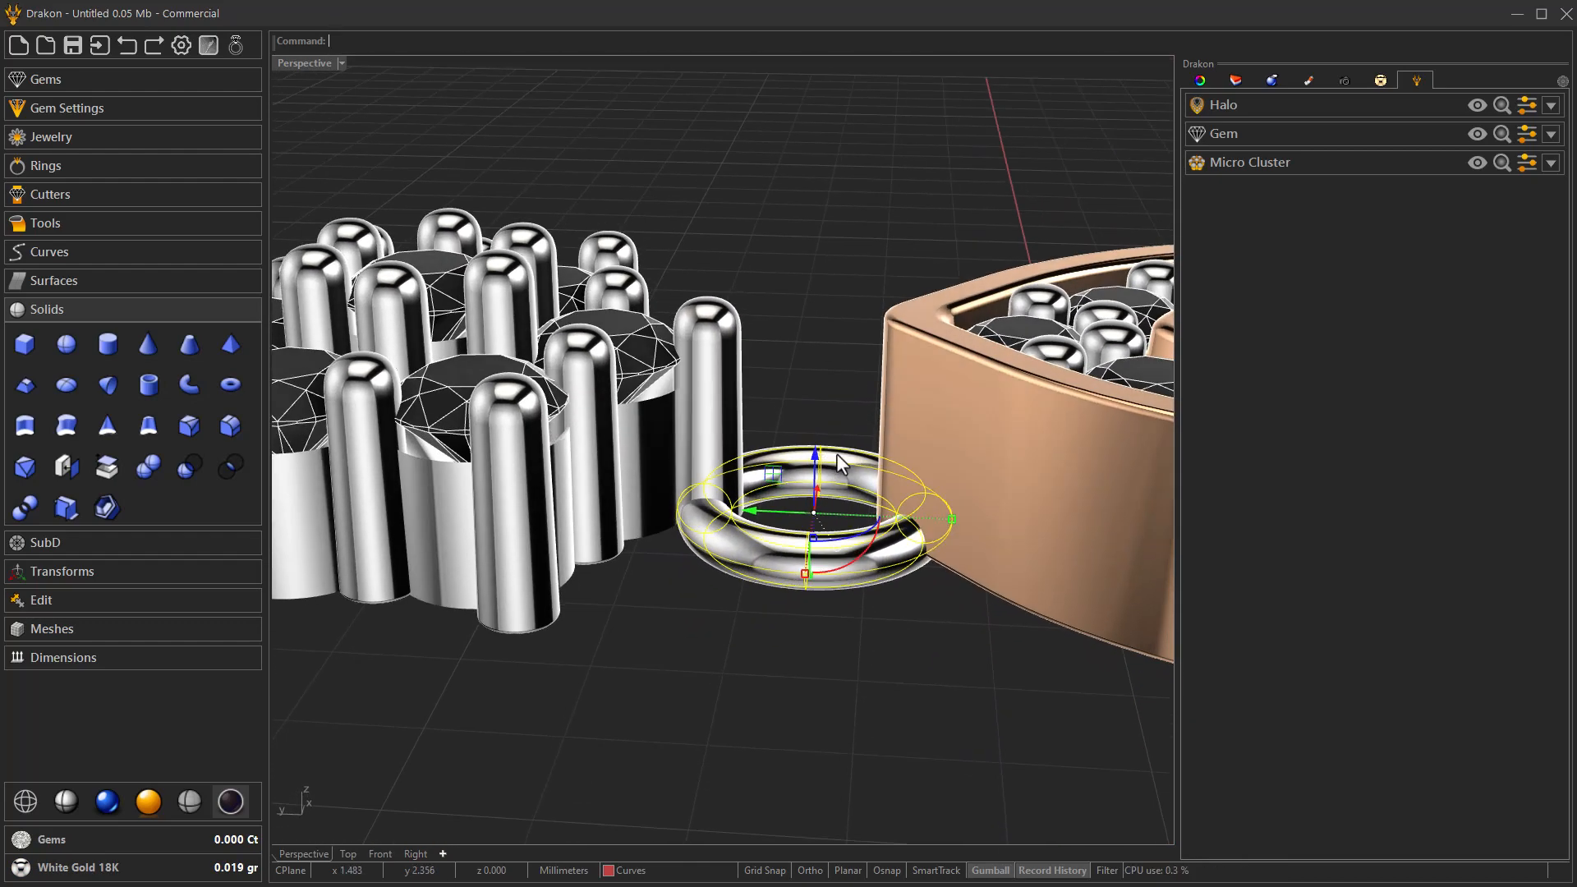
{"action": "left_click_drag", "start_coordinate": [818, 470], "coordinate": [715, 444]}
{"action": "key", "text": "Escape"}
{"action": "right_click_drag", "start_coordinate": [790, 465], "coordinate": [789, 526]}
{"action": "left_click_drag", "start_coordinate": [753, 495], "coordinate": [693, 491]}
{"action": "scroll", "coordinate": [594, 540], "scroll_direction": "down", "scroll_amount": 8}
Select the halo with its pear gem and shift them along the Y axis away from the torus ring.
{"action": "right_click_drag", "start_coordinate": [646, 567], "coordinate": [691, 641]}
{"action": "left_click_drag", "start_coordinate": [1009, 703], "coordinate": [851, 398]}
{"action": "left_click_drag", "start_coordinate": [801, 542], "coordinate": [828, 549]}
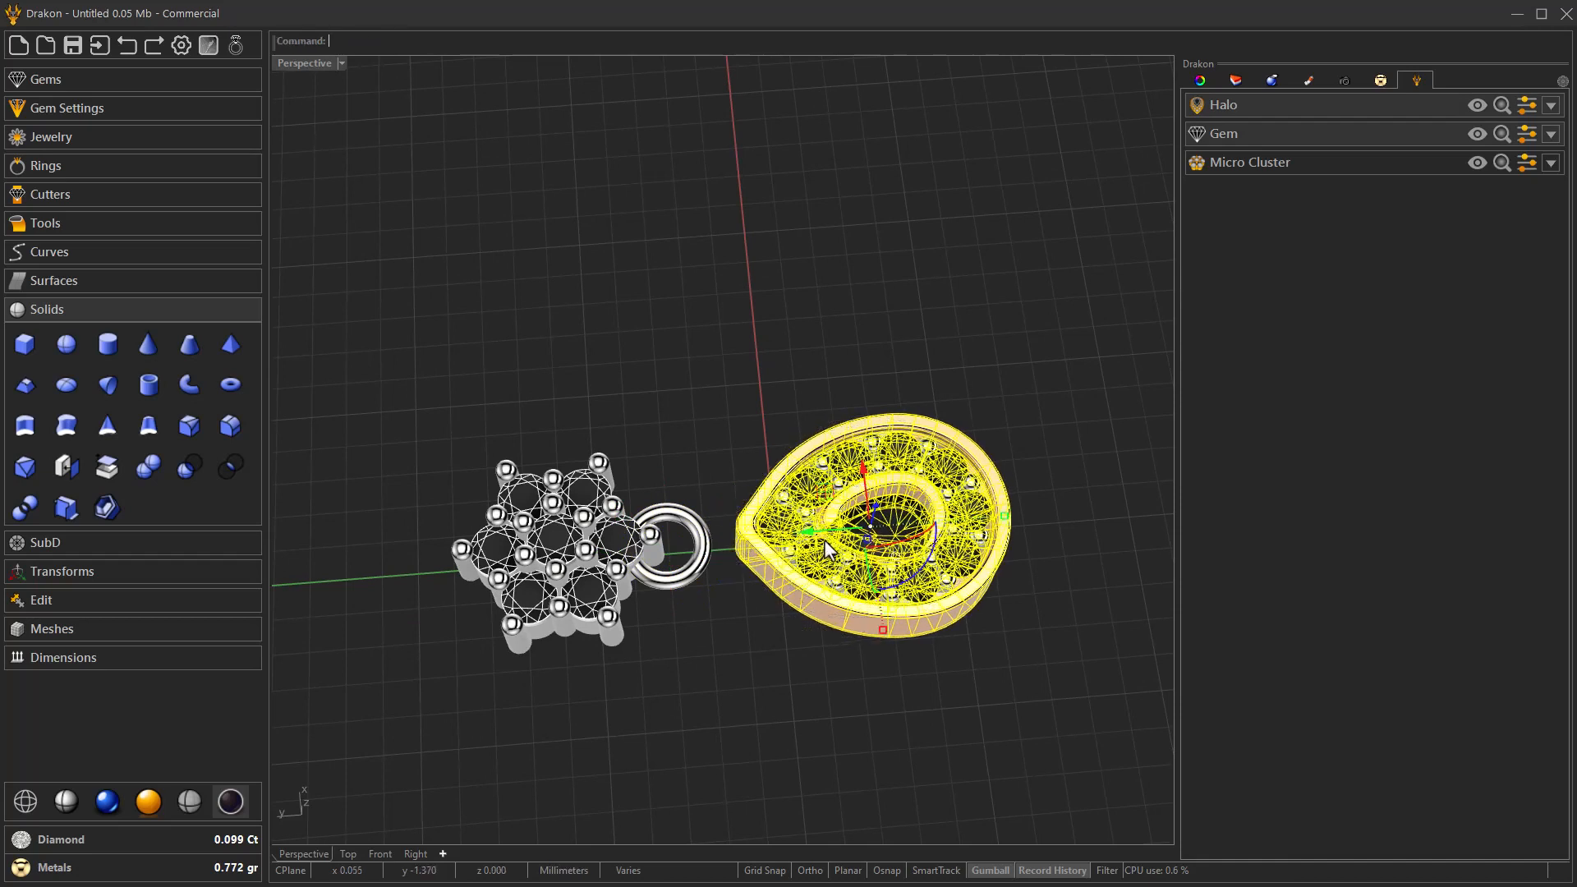
{"action": "left_click", "coordinate": [780, 654]}
Duplicate the torus ring along the Y axis towards the tip of the halo.
{"action": "right_click_drag", "start_coordinate": [776, 653], "coordinate": [695, 472]}
{"action": "scroll", "coordinate": [662, 584], "scroll_direction": "up", "scroll_amount": 5}
{"action": "right_click_drag", "start_coordinate": [718, 537], "coordinate": [598, 603]}
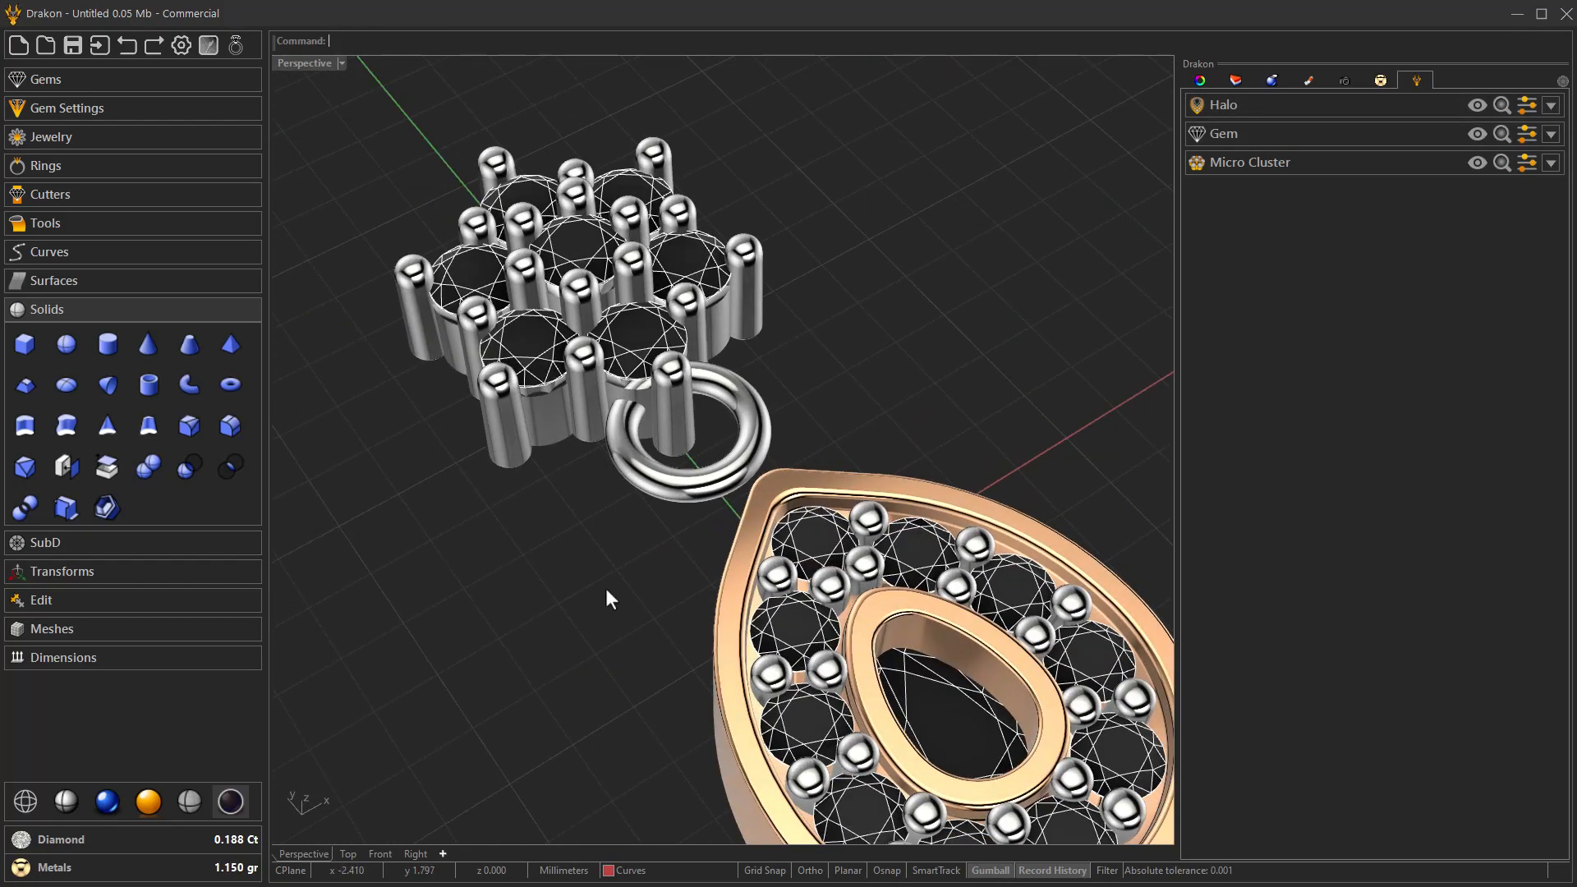
{"action": "scroll", "coordinate": [600, 604], "scroll_direction": "down", "scroll_amount": 6}
{"action": "right_click_drag", "start_coordinate": [697, 497], "coordinate": [613, 498]}
{"action": "scroll", "coordinate": [613, 500], "scroll_direction": "up", "scroll_amount": 8}
{"action": "left_click", "coordinate": [689, 532]}
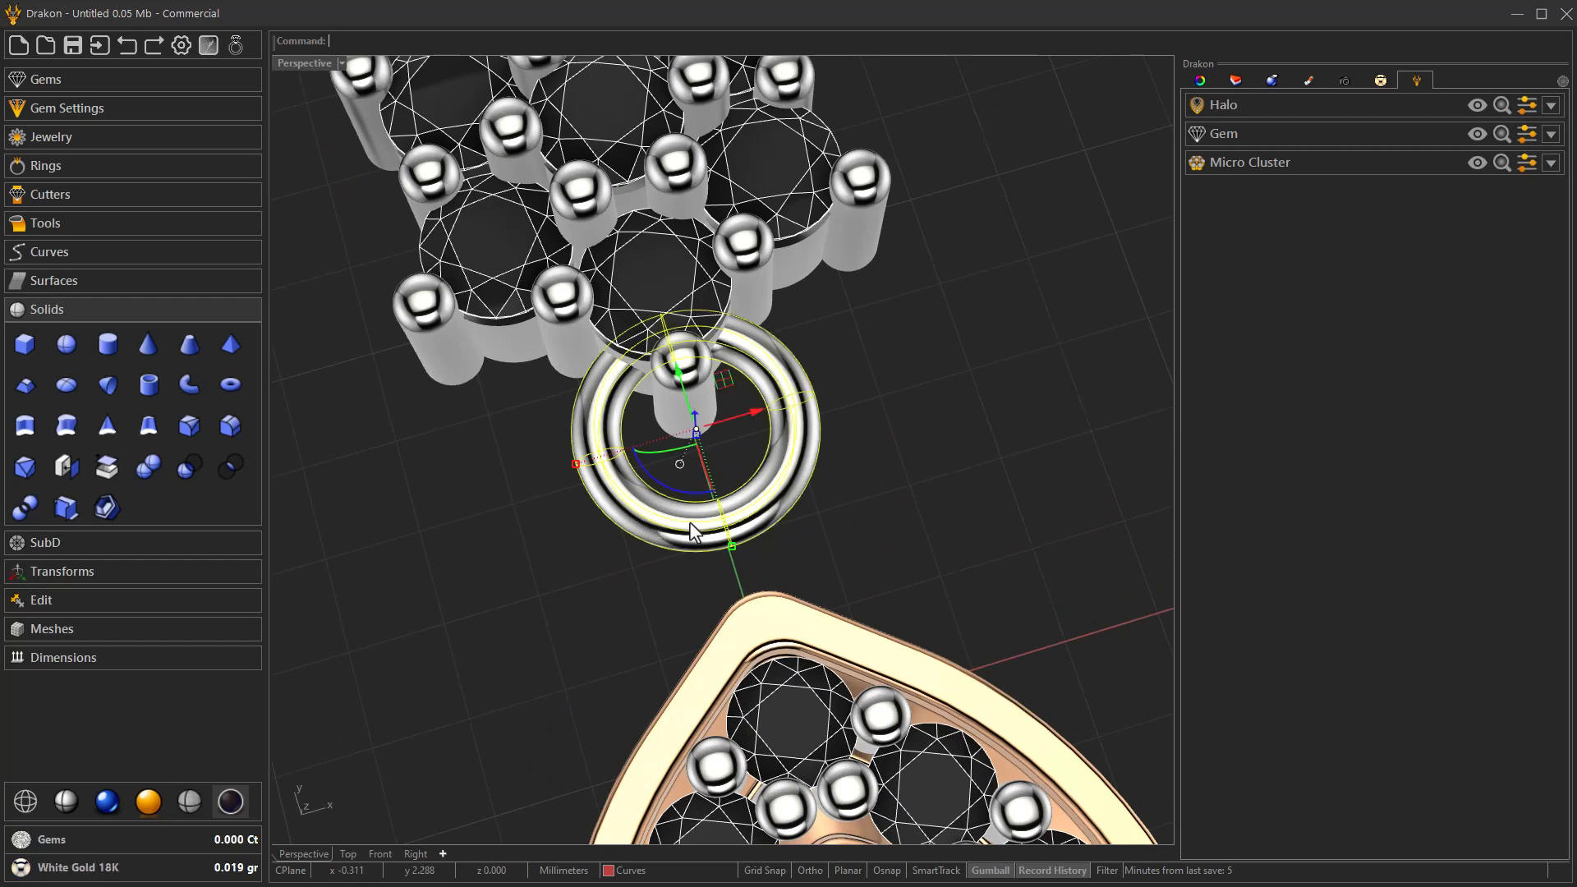
{"action": "scroll", "coordinate": [678, 545], "scroll_direction": "down", "scroll_amount": 3}
{"action": "right_click_drag", "start_coordinate": [718, 568], "coordinate": [746, 536]}
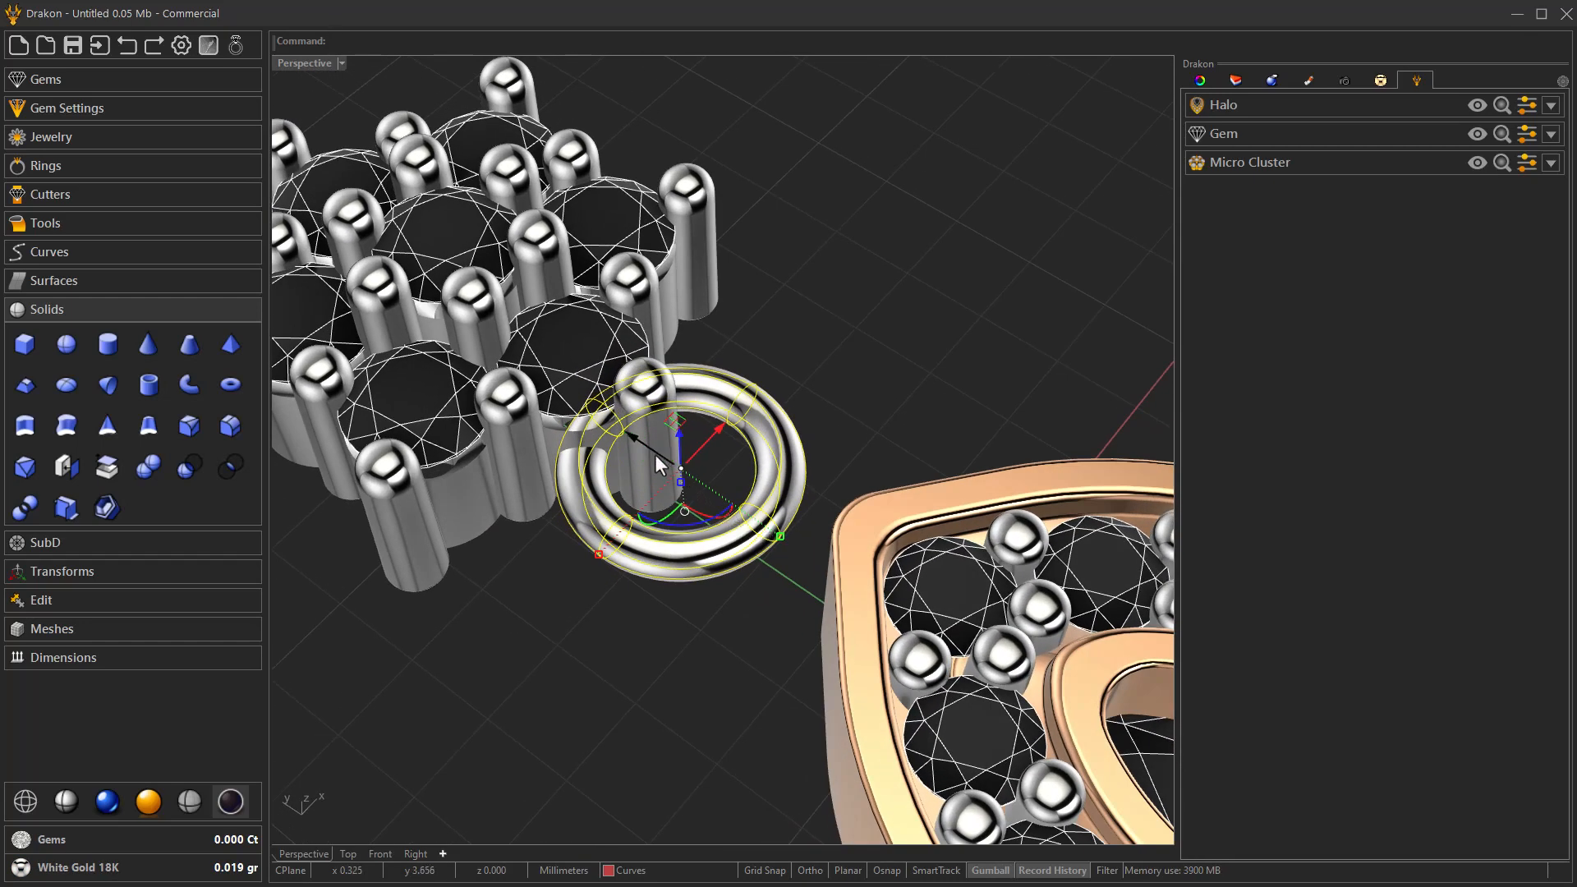
{"action": "left_click_drag", "start_coordinate": [642, 449], "coordinate": [730, 508]}
Rotate the duplicated ring upright so it interlocks with the flat ring beside the halo's tip.
{"action": "right_click_drag", "start_coordinate": [713, 579], "coordinate": [790, 548]}
{"action": "left_click", "coordinate": [853, 677]}
{"action": "right_click_drag", "start_coordinate": [851, 676], "coordinate": [795, 634]}
{"action": "mouse_move", "coordinate": [770, 602]}
{"action": "left_mouse_down"}
{"action": "mouse_move", "coordinate": [755, 596]}
{"action": "mouse_move", "coordinate": [785, 610]}
{"action": "left_mouse_up"}
{"action": "right_click_drag", "start_coordinate": [776, 633], "coordinate": [854, 578]}
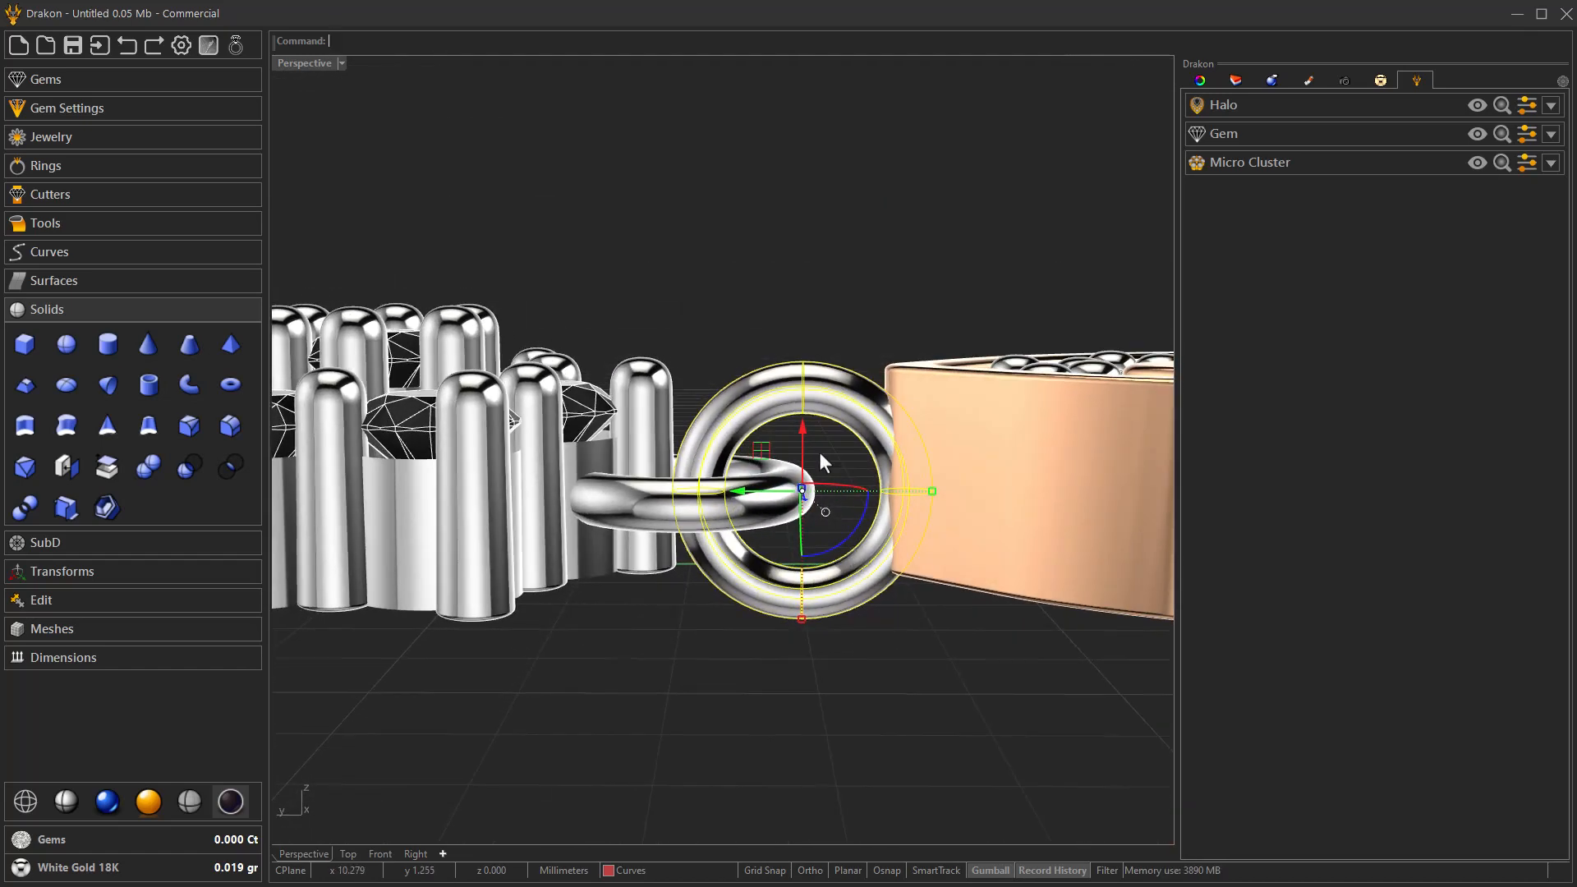
Raise the upright ring slightly, and raise the flat ring to match.
{"action": "left_click_drag", "start_coordinate": [800, 446], "coordinate": [800, 430]}
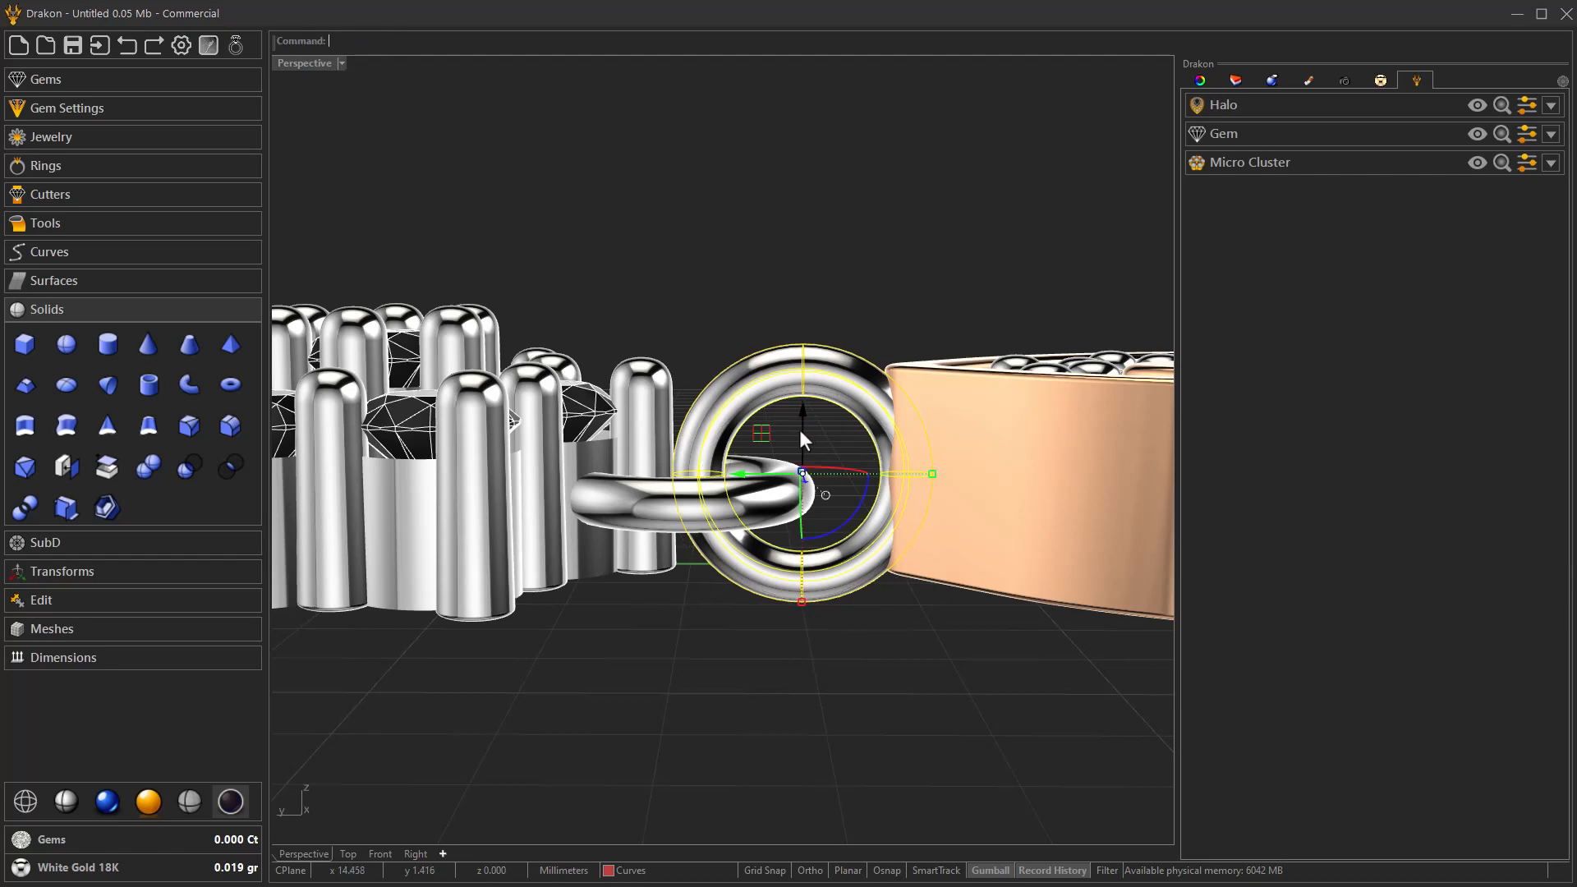
{"action": "left_click", "coordinate": [662, 524]}
{"action": "left_click_drag", "start_coordinate": [685, 450], "coordinate": [686, 436]}
{"action": "left_click", "coordinate": [726, 301]}
Scale down the flat ring that surrounds the cluster's lowest prong.
{"action": "right_click_drag", "start_coordinate": [726, 303], "coordinate": [599, 550]}
{"action": "scroll", "coordinate": [649, 468], "scroll_direction": "down", "scroll_amount": 12}
{"action": "scroll", "coordinate": [673, 419], "scroll_direction": "up", "scroll_amount": 5}
{"action": "scroll", "coordinate": [674, 423], "scroll_direction": "up", "scroll_amount": 8}
{"action": "left_click", "coordinate": [656, 540]}
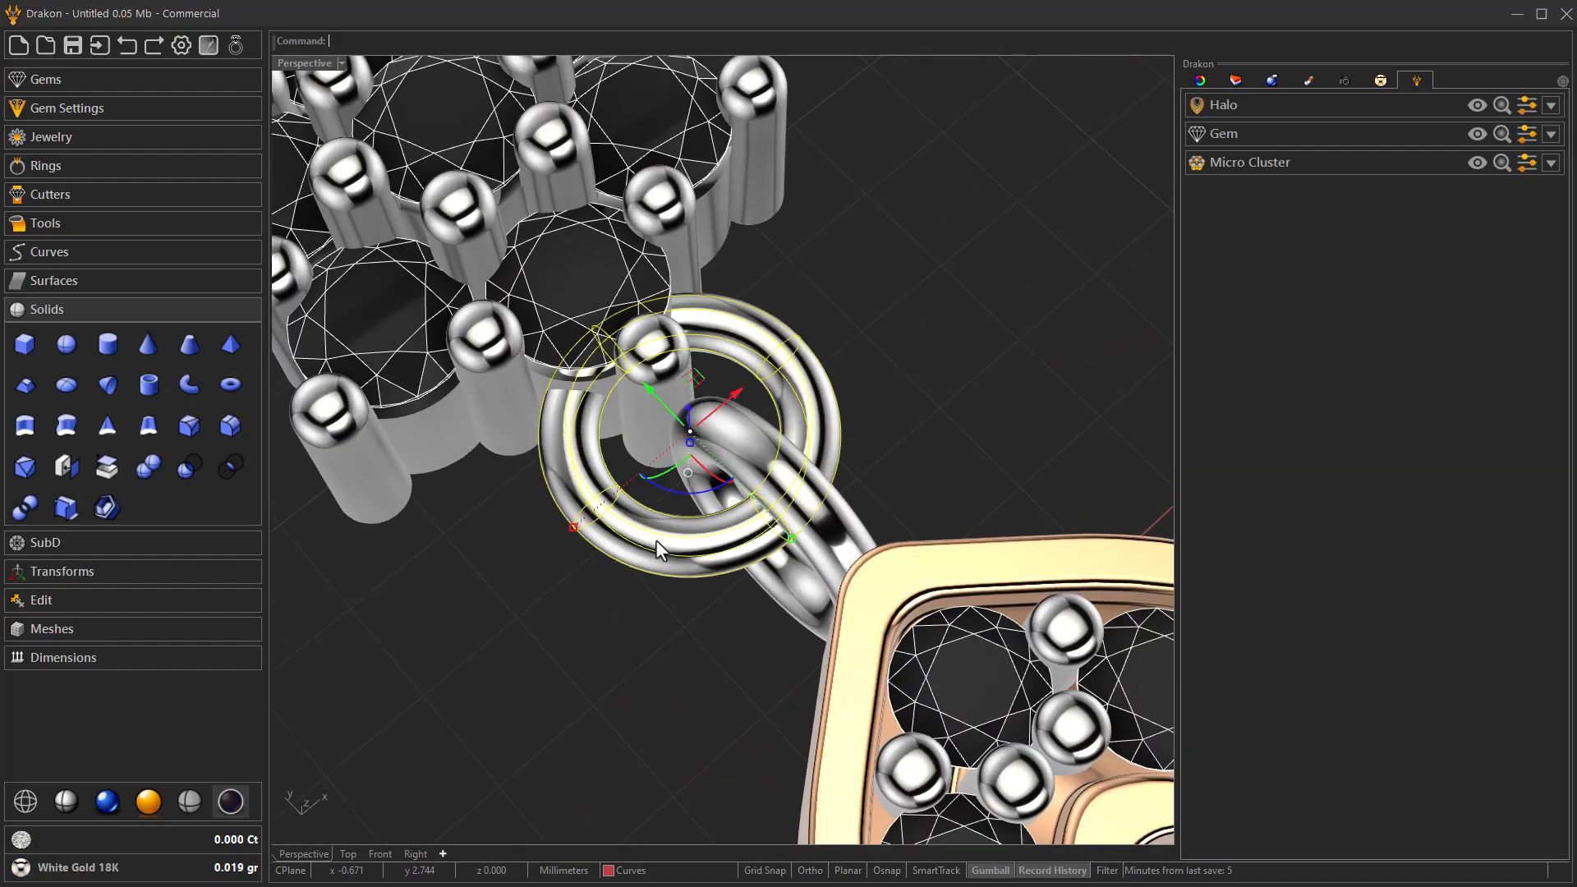
{"action": "left_click_drag", "start_coordinate": [575, 531], "coordinate": [595, 525], "text": "shift"}
Scale down the upright ring and nudge it along the Y axis so it links the flat ring to the halo.
{"action": "right_click_drag", "start_coordinate": [643, 597], "coordinate": [774, 539]}
{"action": "left_click", "coordinate": [798, 628]}
{"action": "left_click_drag", "start_coordinate": [940, 547], "coordinate": [911, 546], "text": "shift"}
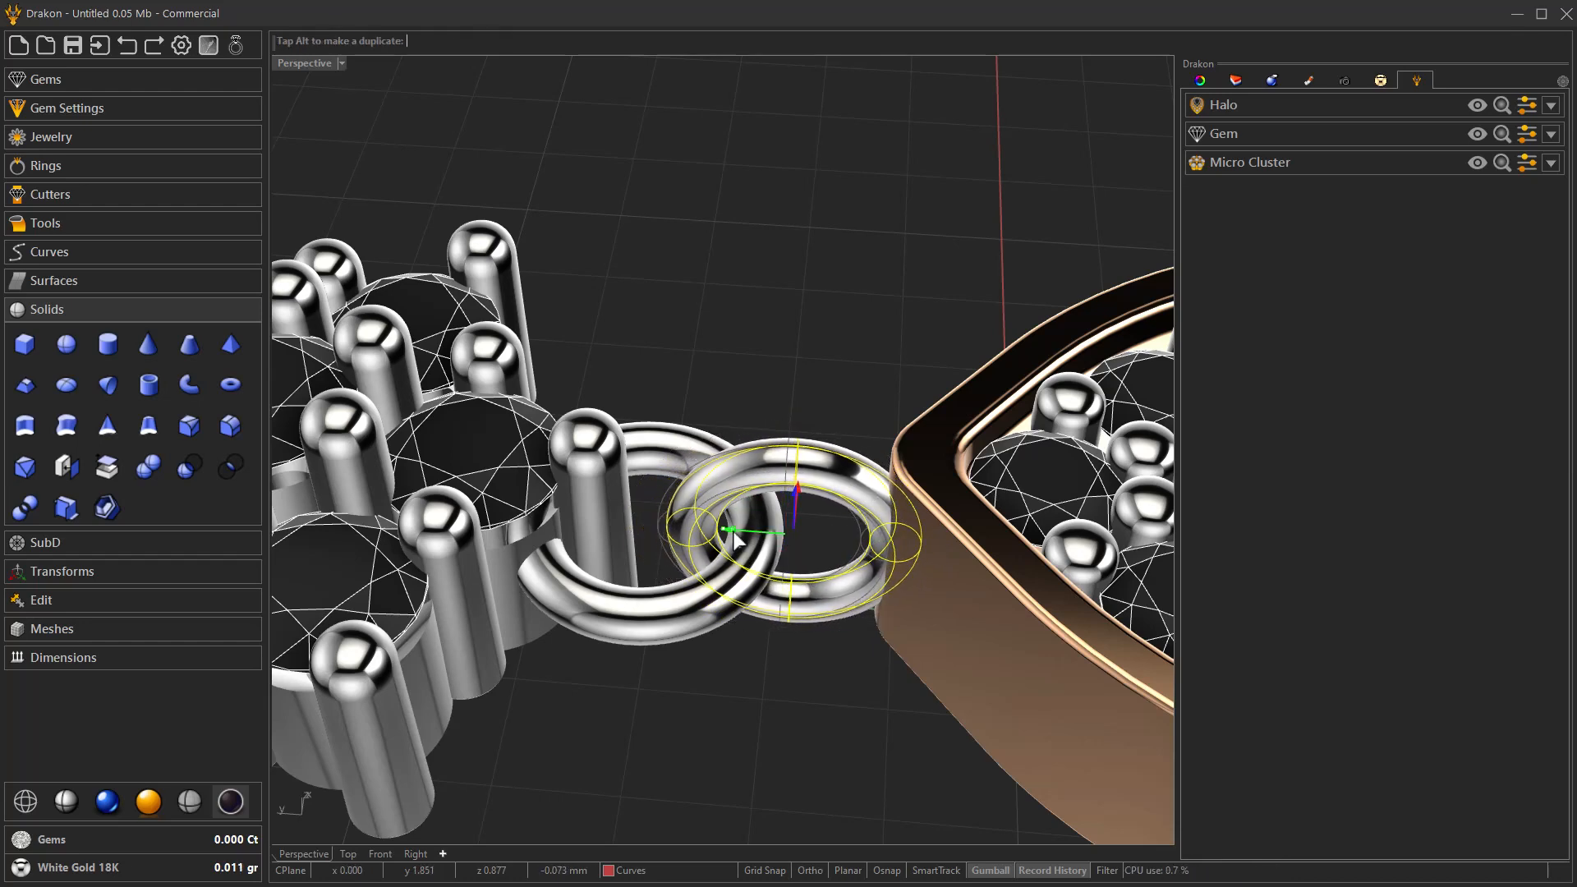
{"action": "left_click", "coordinate": [741, 678]}
Change the halo's metal to White Gold 18K.
{"action": "scroll", "coordinate": [734, 688], "scroll_direction": "down", "scroll_amount": 3}
{"action": "right_click_drag", "start_coordinate": [735, 688], "coordinate": [605, 572]}
{"action": "scroll", "coordinate": [606, 570], "scroll_direction": "down", "scroll_amount": 8}
{"action": "right_click_drag", "start_coordinate": [687, 539], "coordinate": [592, 625]}
{"action": "scroll", "coordinate": [590, 613], "scroll_direction": "up", "scroll_amount": 5}
{"action": "left_click", "coordinate": [649, 609]}
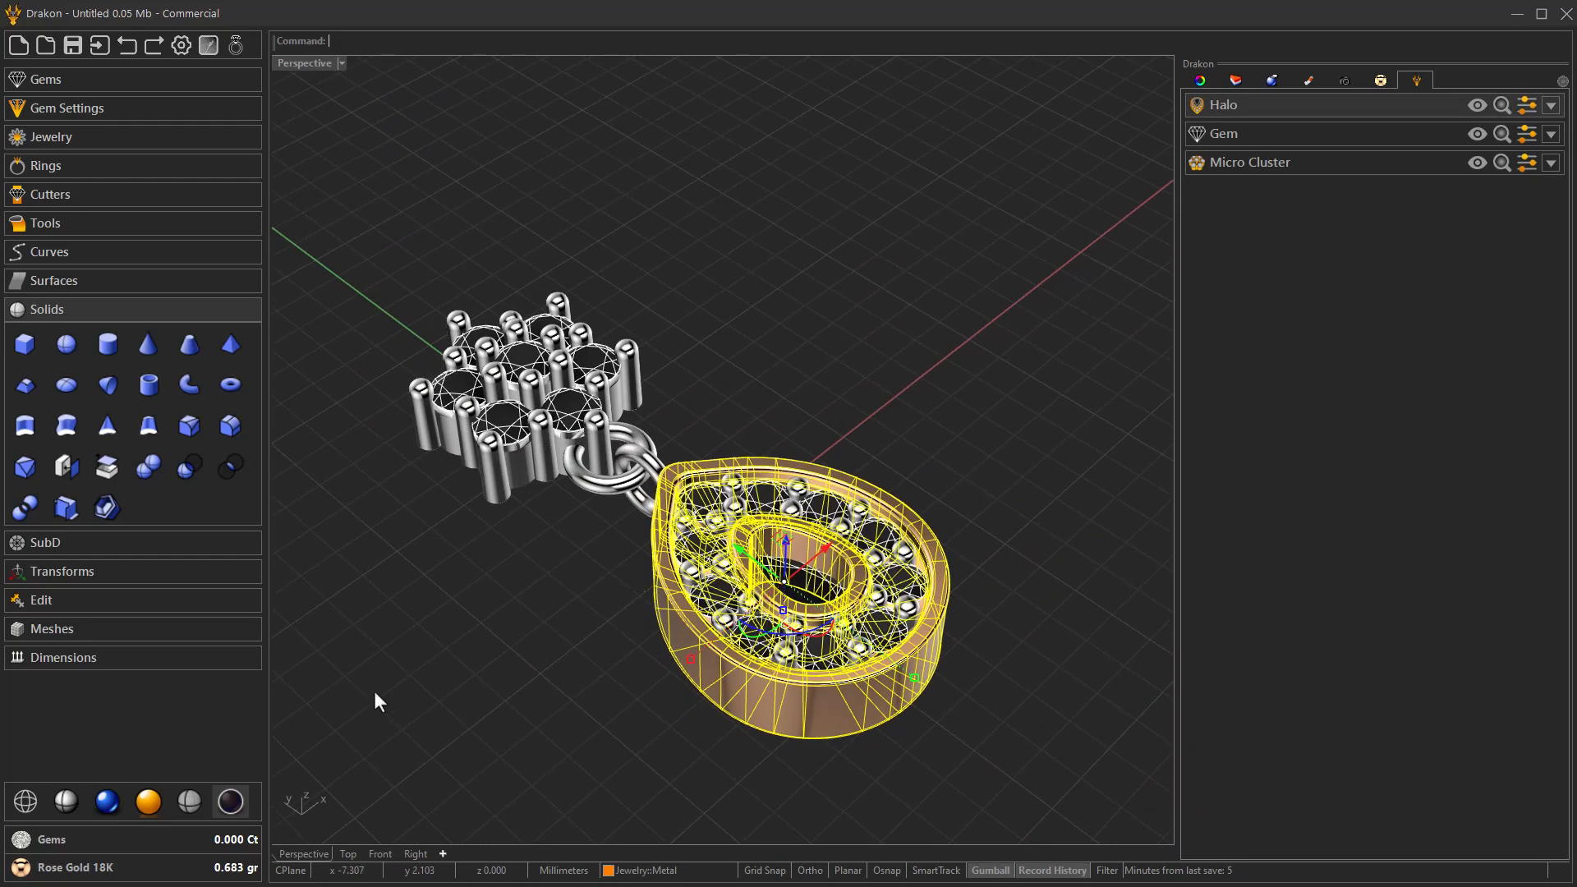
{"action": "left_click", "coordinate": [73, 871]}
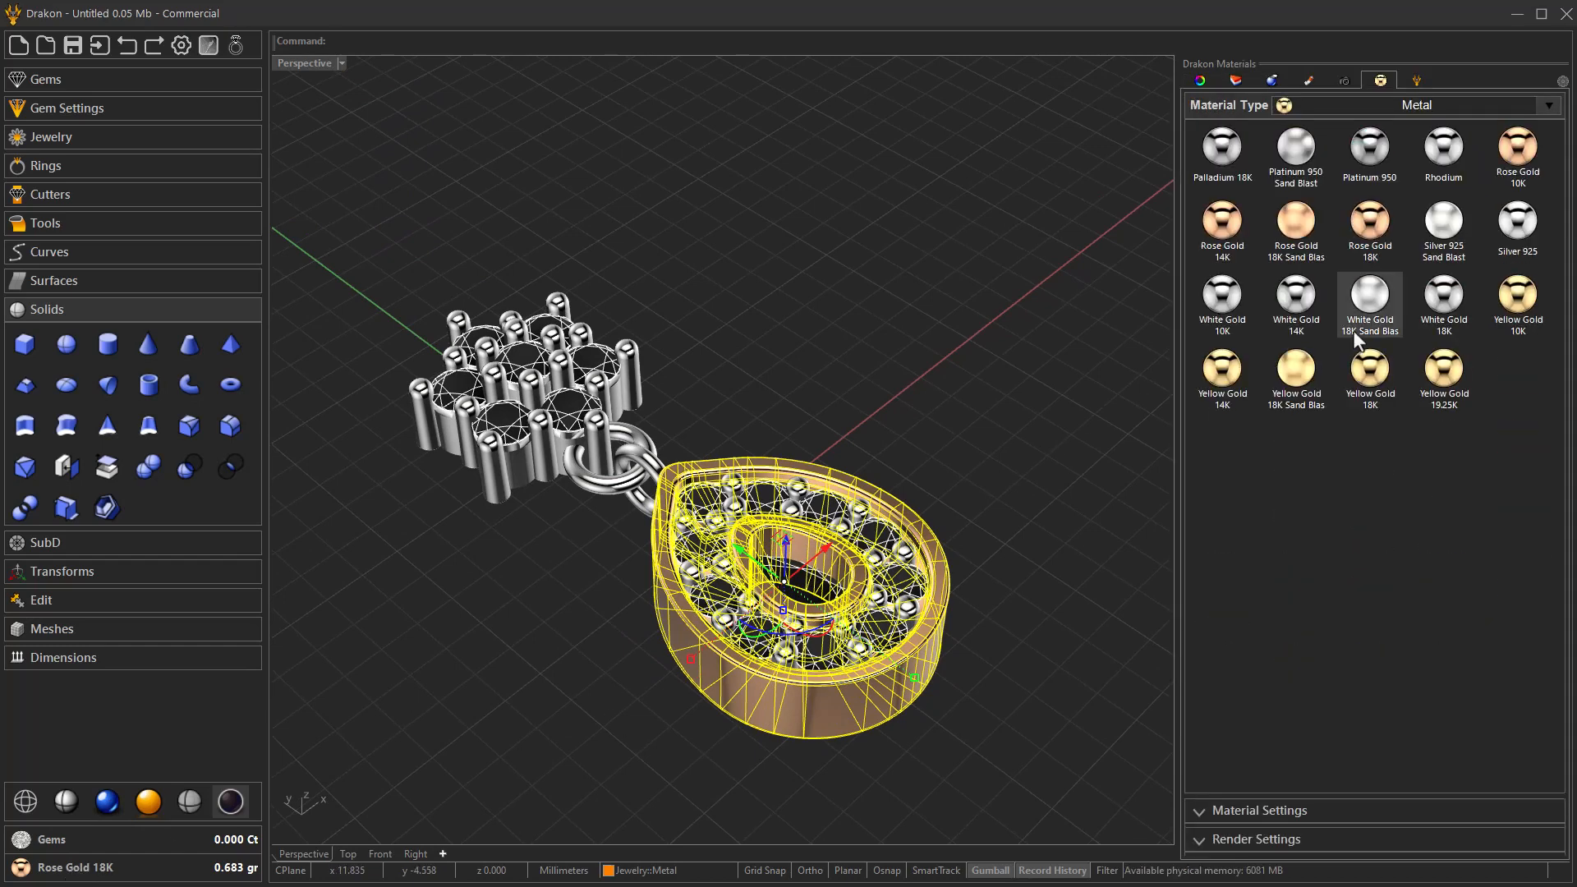
{"action": "left_click", "coordinate": [1443, 300]}
{"action": "left_click", "coordinate": [1105, 538]}
{"action": "right_click_drag", "start_coordinate": [1102, 535], "coordinate": [940, 616]}
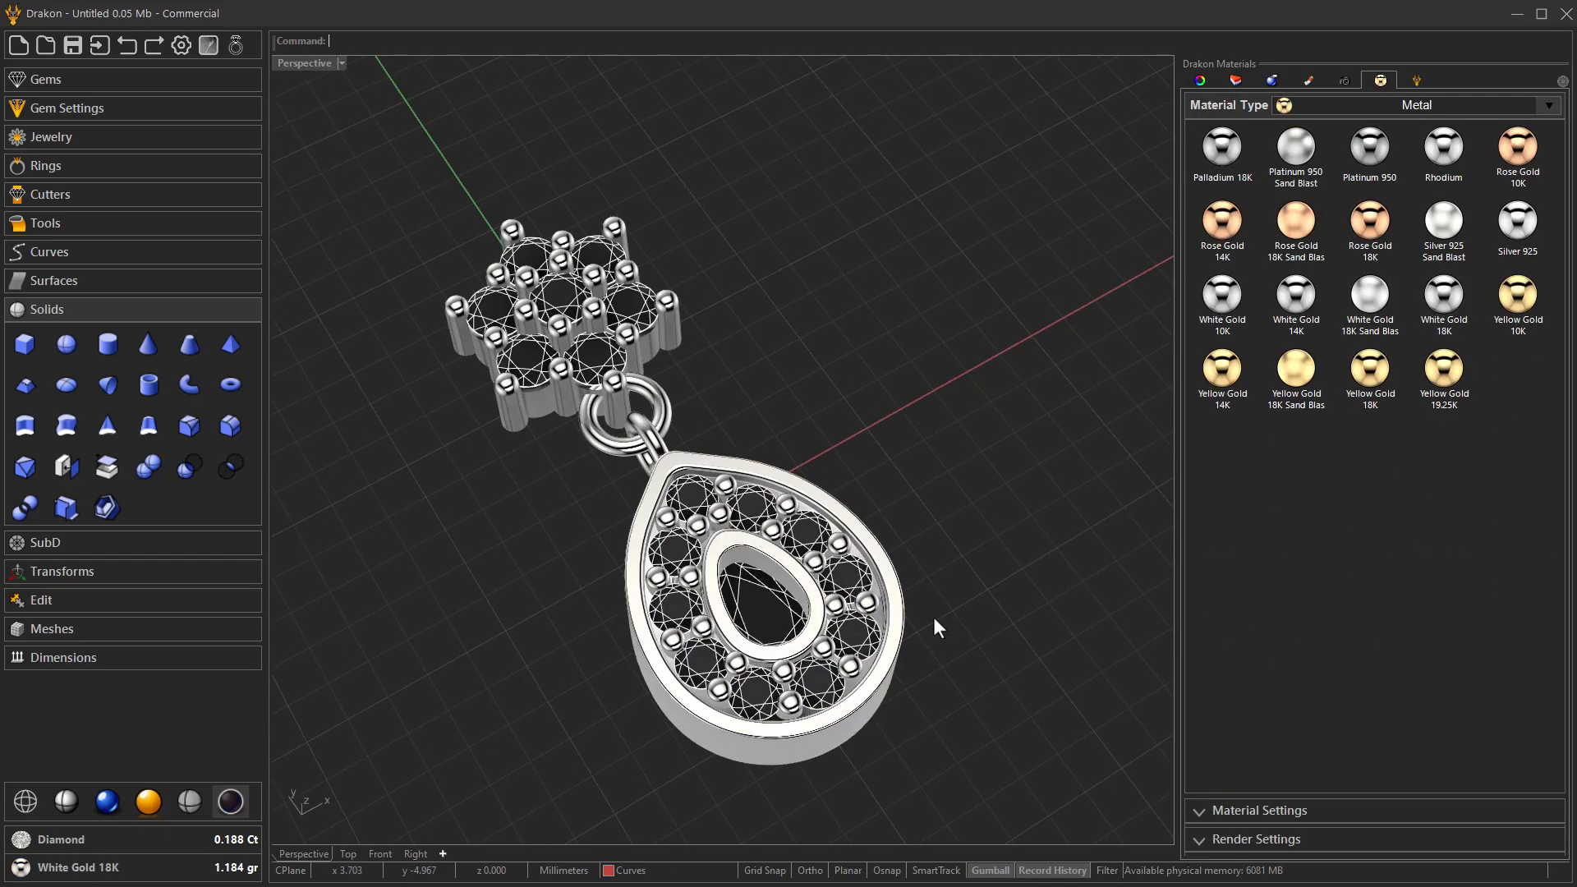
Hide the pear gem in the centre of the halo.
{"action": "left_click", "coordinate": [763, 608]}
{"action": "middle_click", "coordinate": [762, 608]}
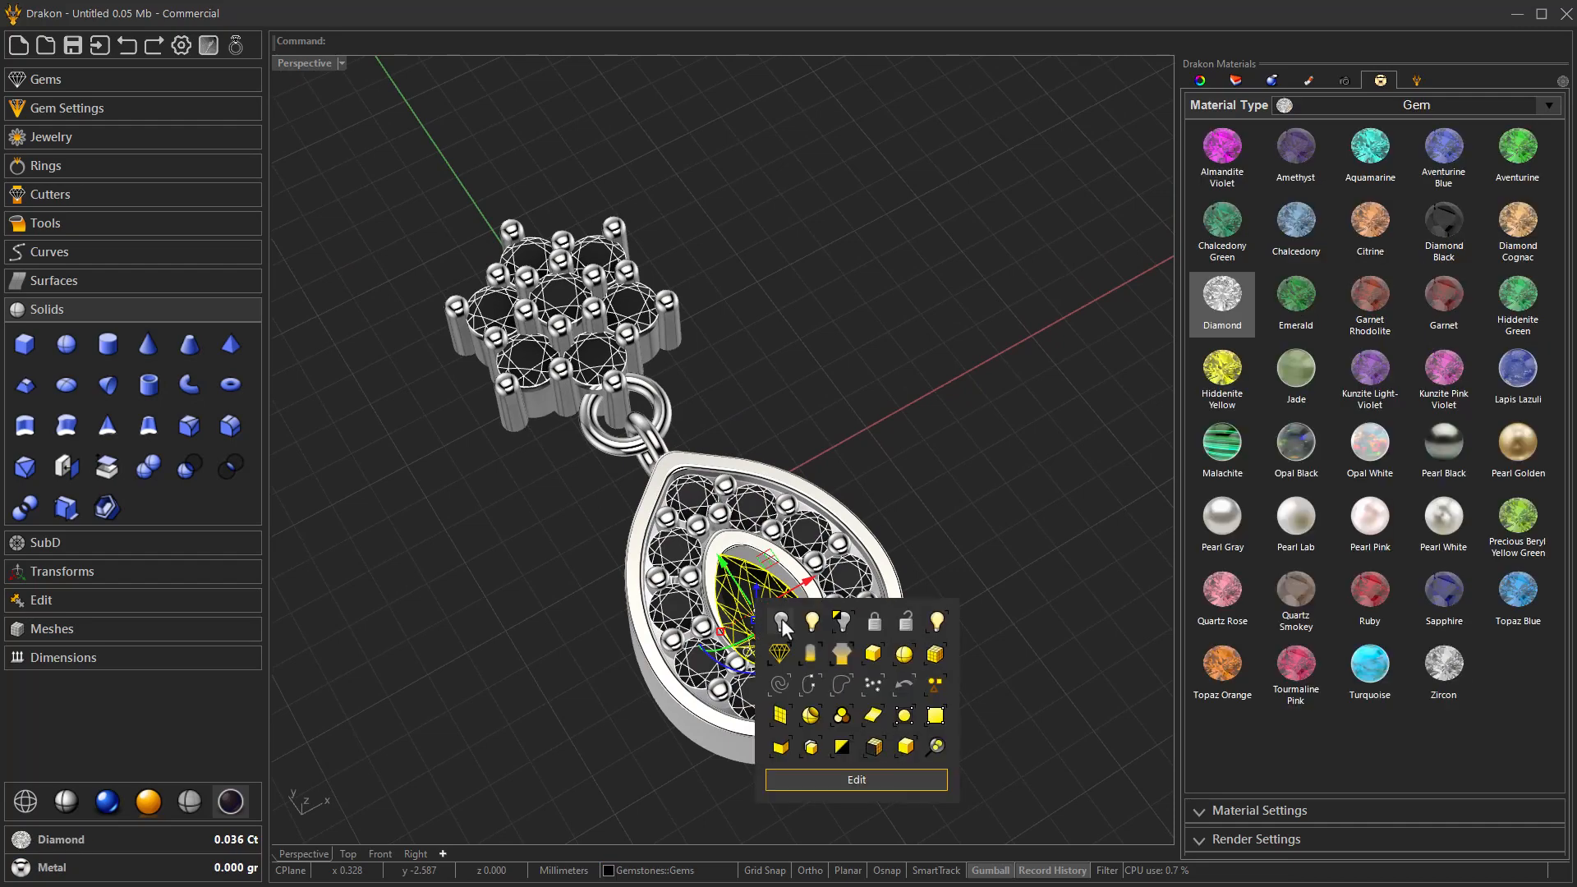
{"action": "left_click", "coordinate": [781, 622]}
{"action": "right_click_drag", "start_coordinate": [946, 507], "coordinate": [929, 545]}
{"action": "scroll", "coordinate": [764, 501], "scroll_direction": "down", "scroll_amount": 5}
{"action": "right_click_drag", "start_coordinate": [723, 534], "coordinate": [795, 492]}
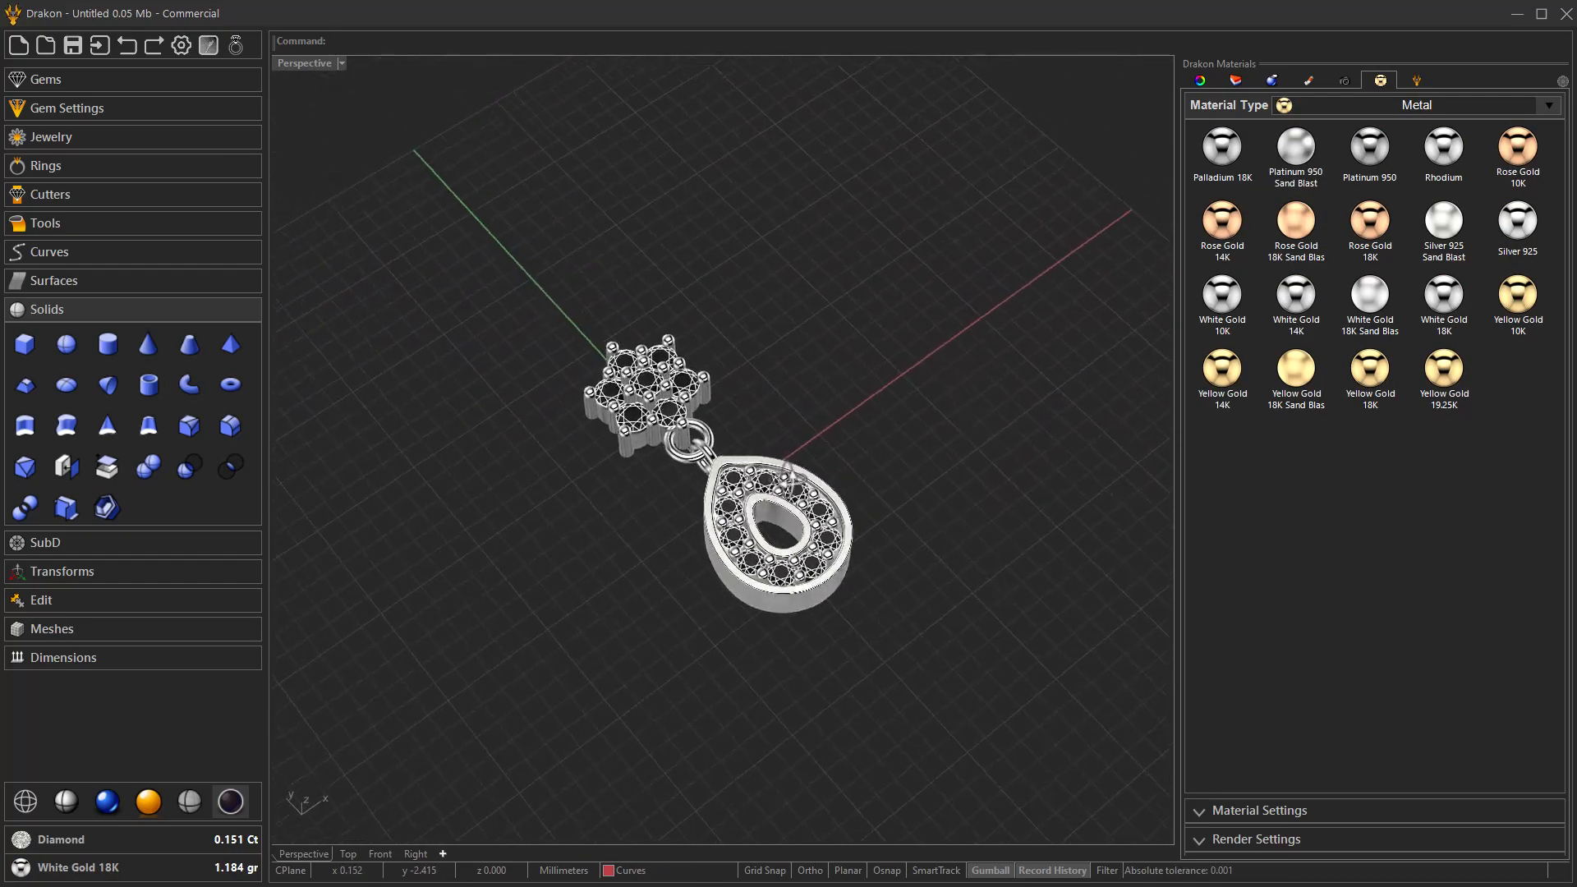
{"action": "scroll", "coordinate": [795, 491], "scroll_direction": "up", "scroll_amount": 3}
Create a Brilliant gem with grid snap enabled and position it in the halo's central opening.
{"action": "left_click", "coordinate": [84, 77]}
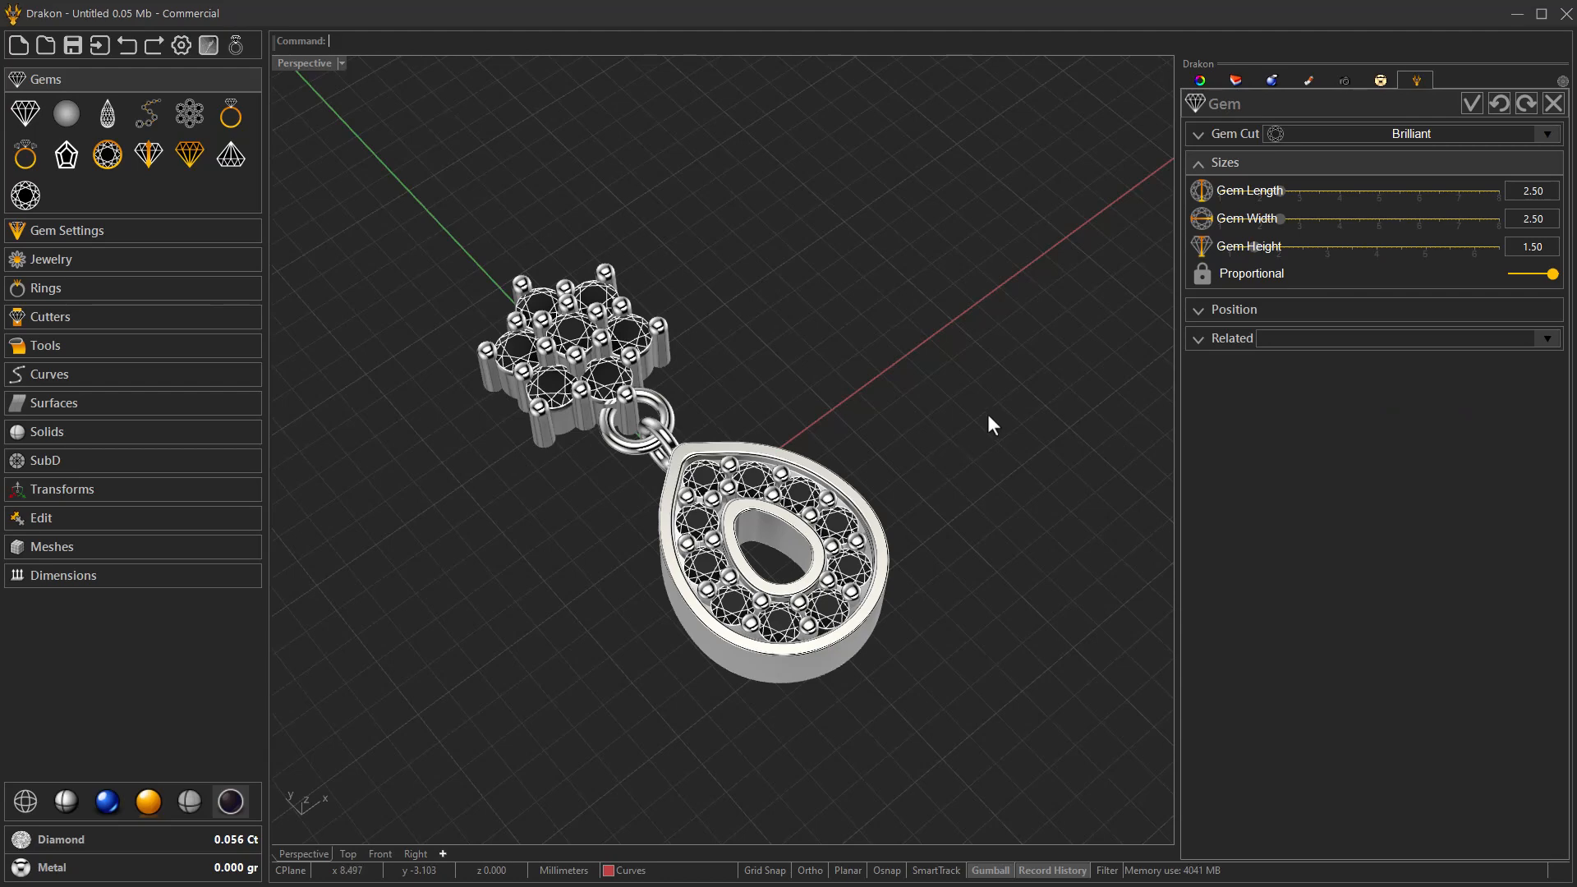
{"action": "right_click_drag", "start_coordinate": [686, 668], "coordinate": [612, 715]}
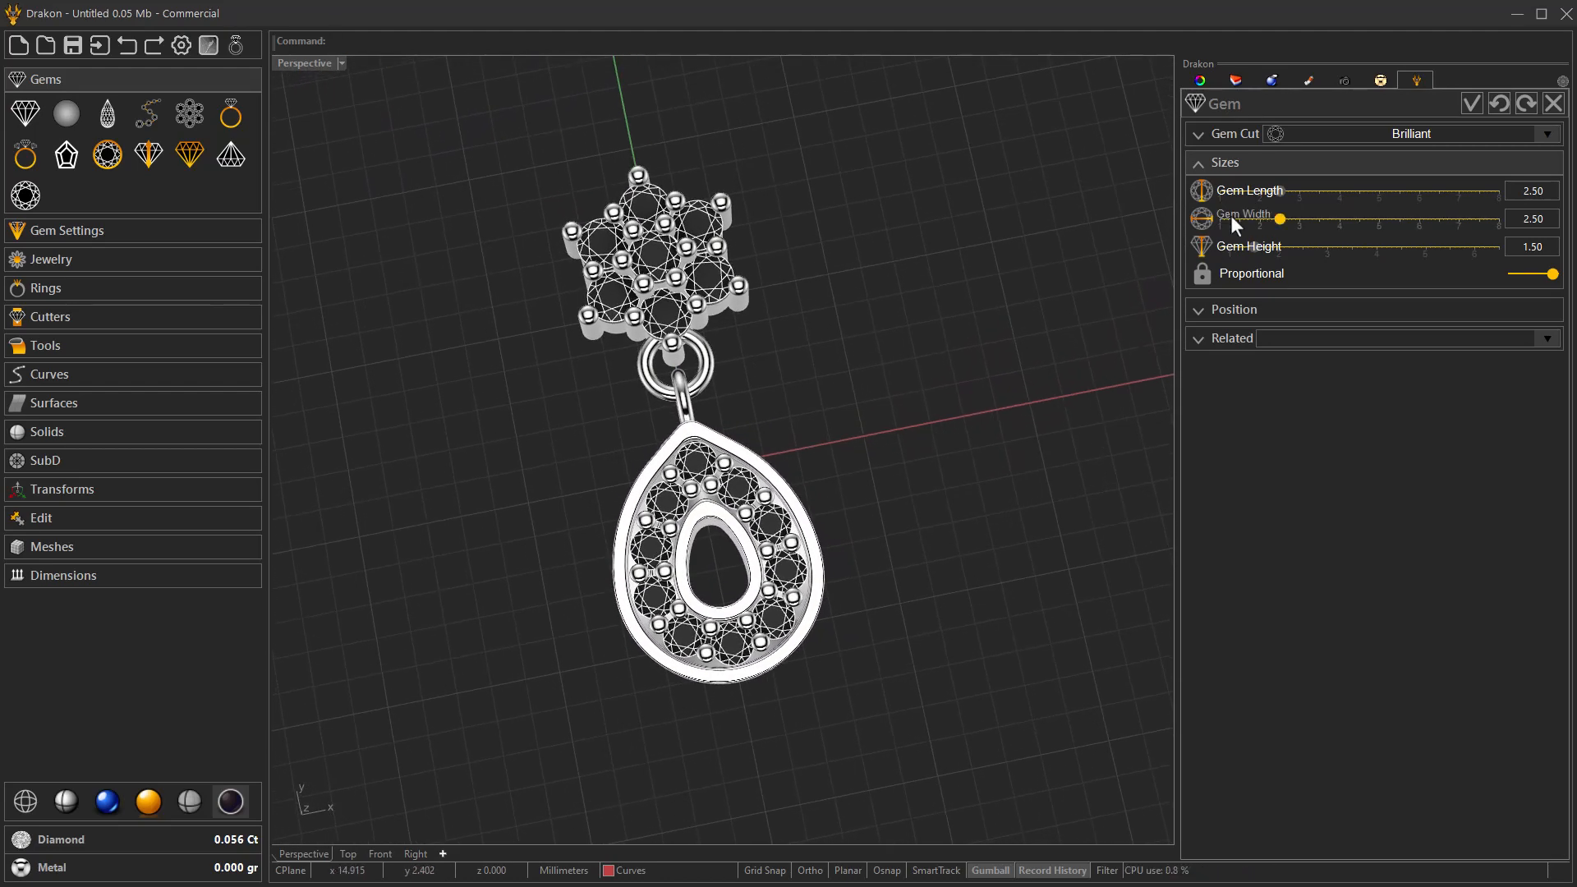
{"action": "left_click", "coordinate": [1232, 309]}
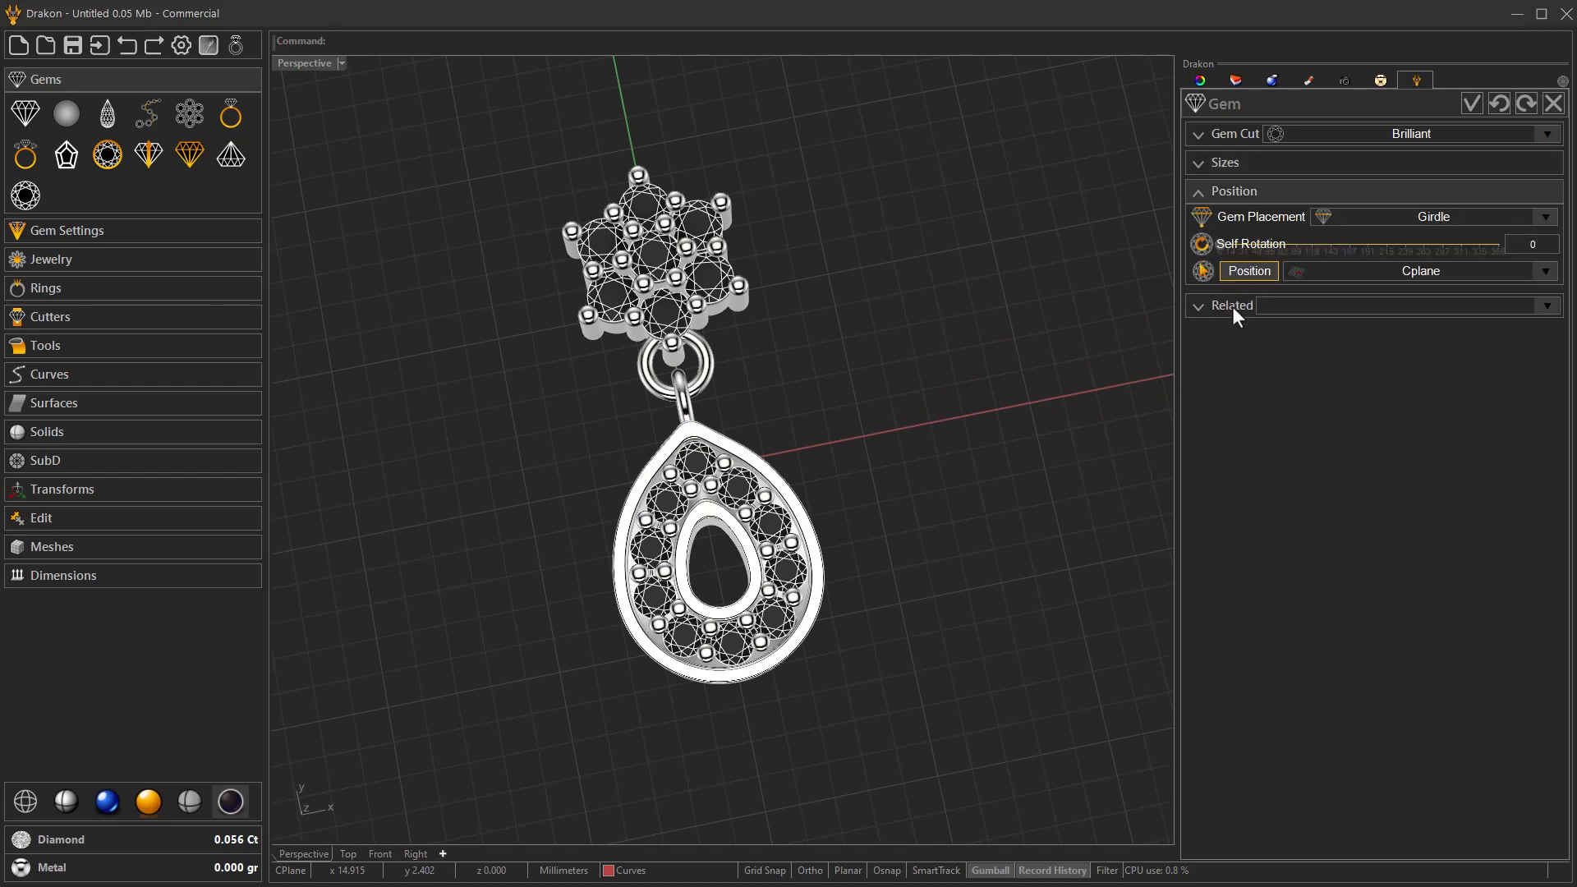
{"action": "left_click", "coordinate": [1244, 272]}
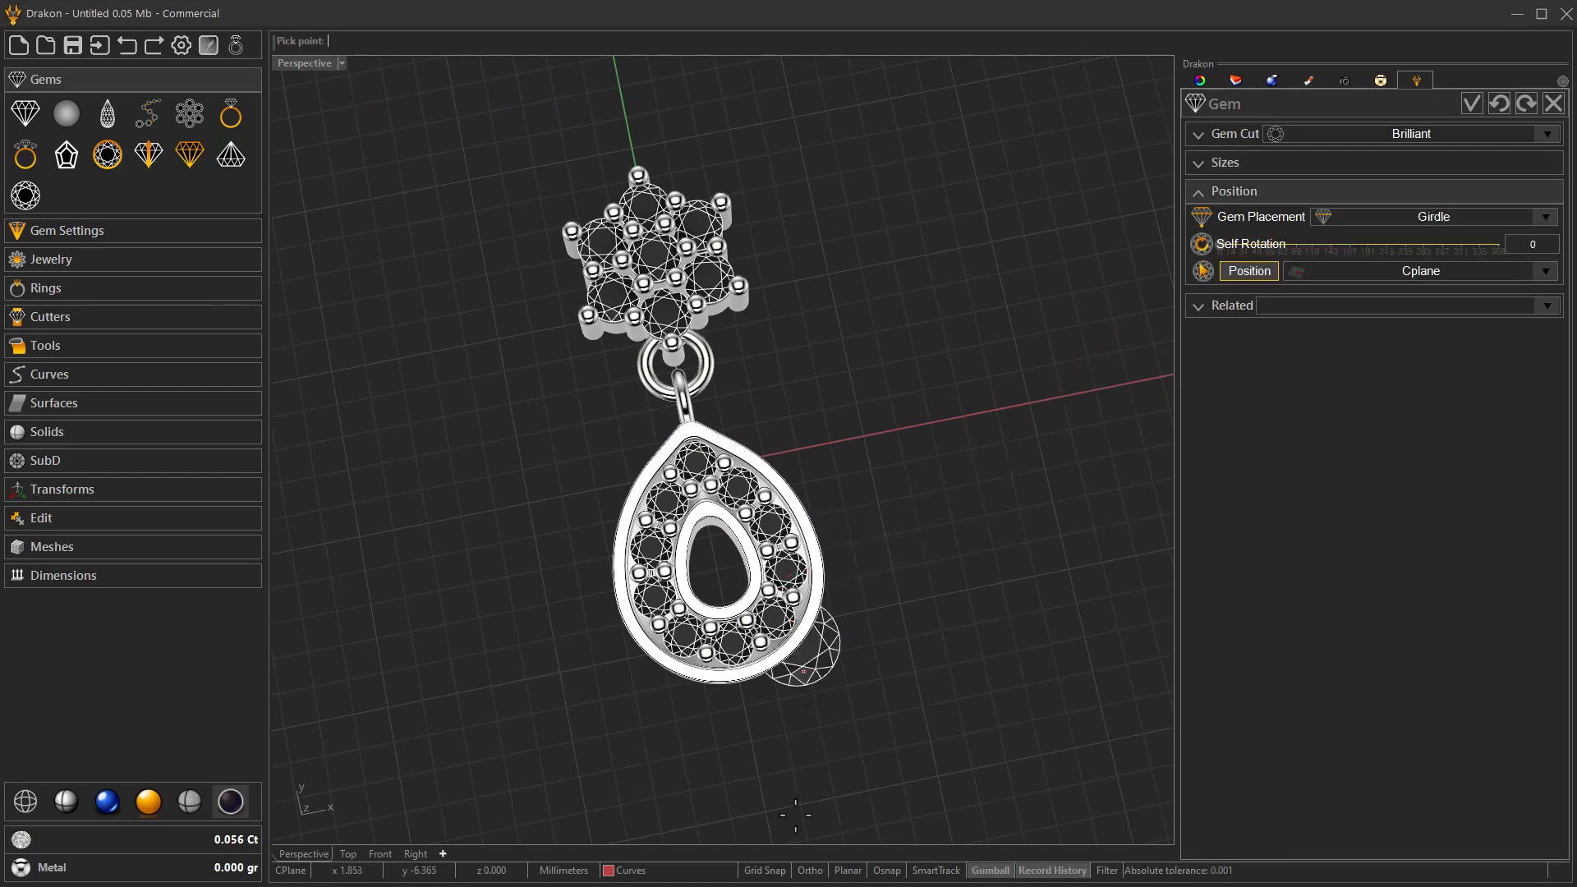
{"action": "left_click", "coordinate": [766, 871]}
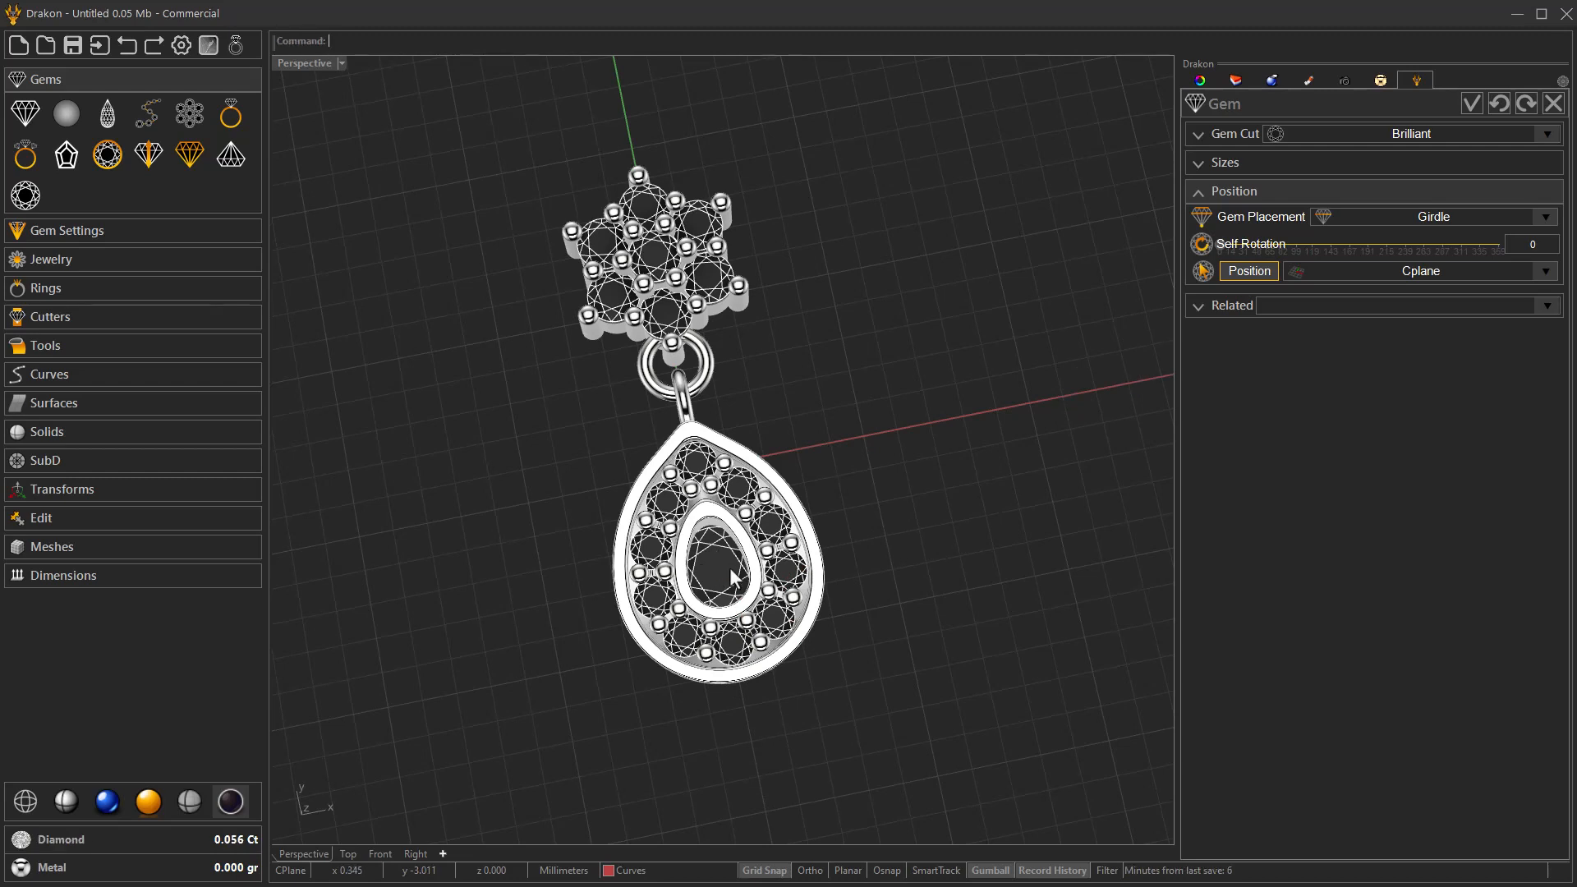
Set the brilliant gem's proportional length and width to 2.00 and accept the gem.
{"action": "left_click", "coordinate": [1290, 161]}
{"action": "scroll", "coordinate": [1290, 188], "scroll_direction": "down", "scroll_amount": 5}
{"action": "scroll", "coordinate": [1290, 186], "scroll_direction": "down", "scroll_amount": 3}
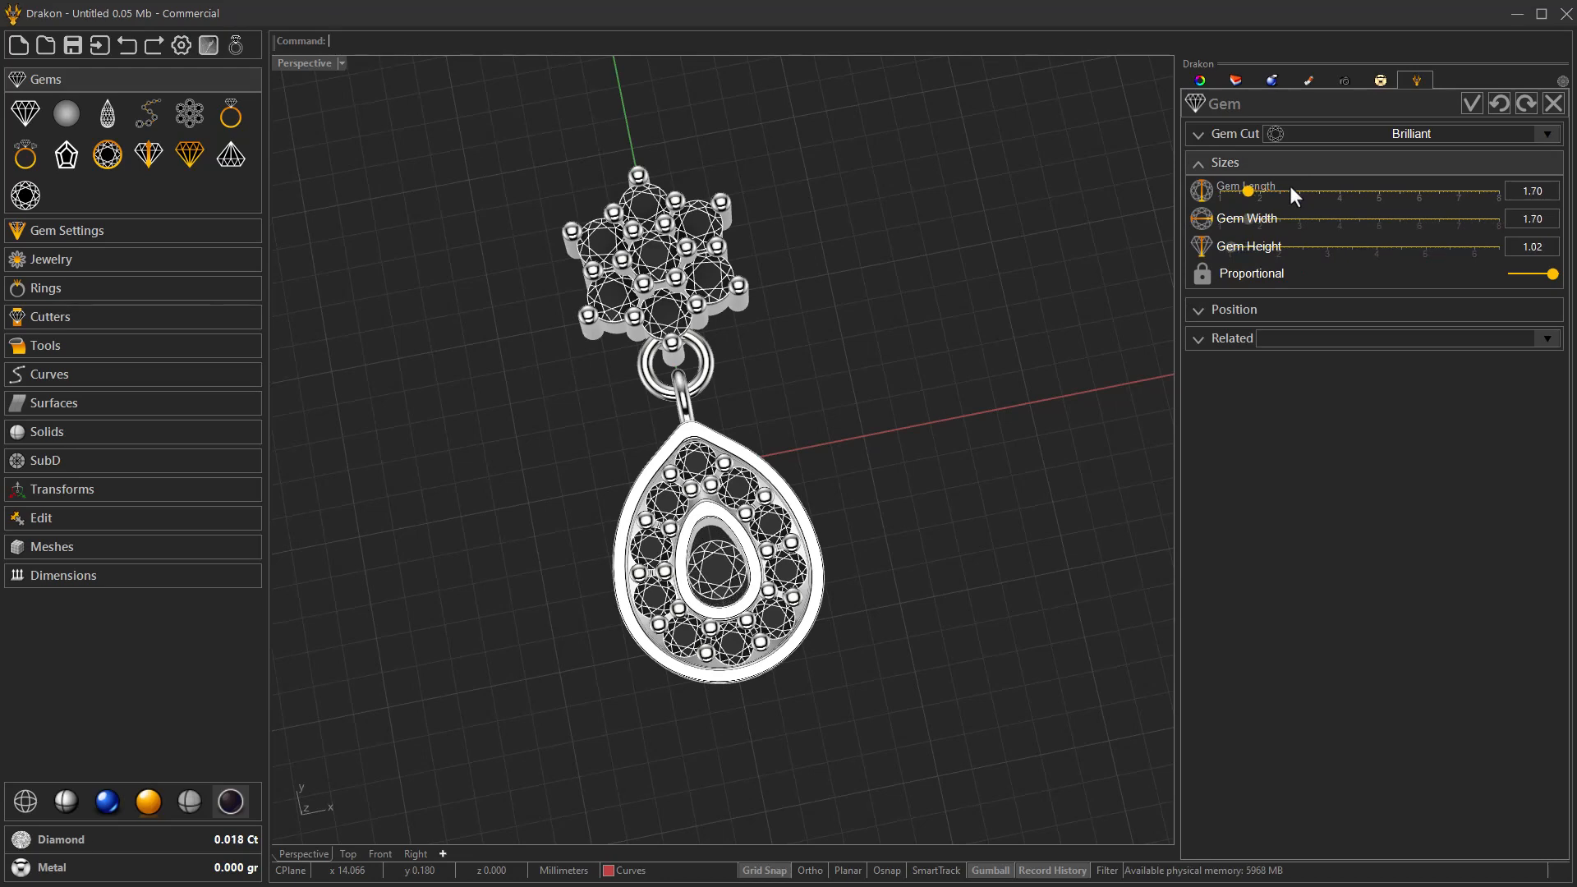
{"action": "right_click_drag", "start_coordinate": [900, 552], "coordinate": [1037, 485]}
{"action": "scroll", "coordinate": [1271, 198], "scroll_direction": "up", "scroll_amount": 2}
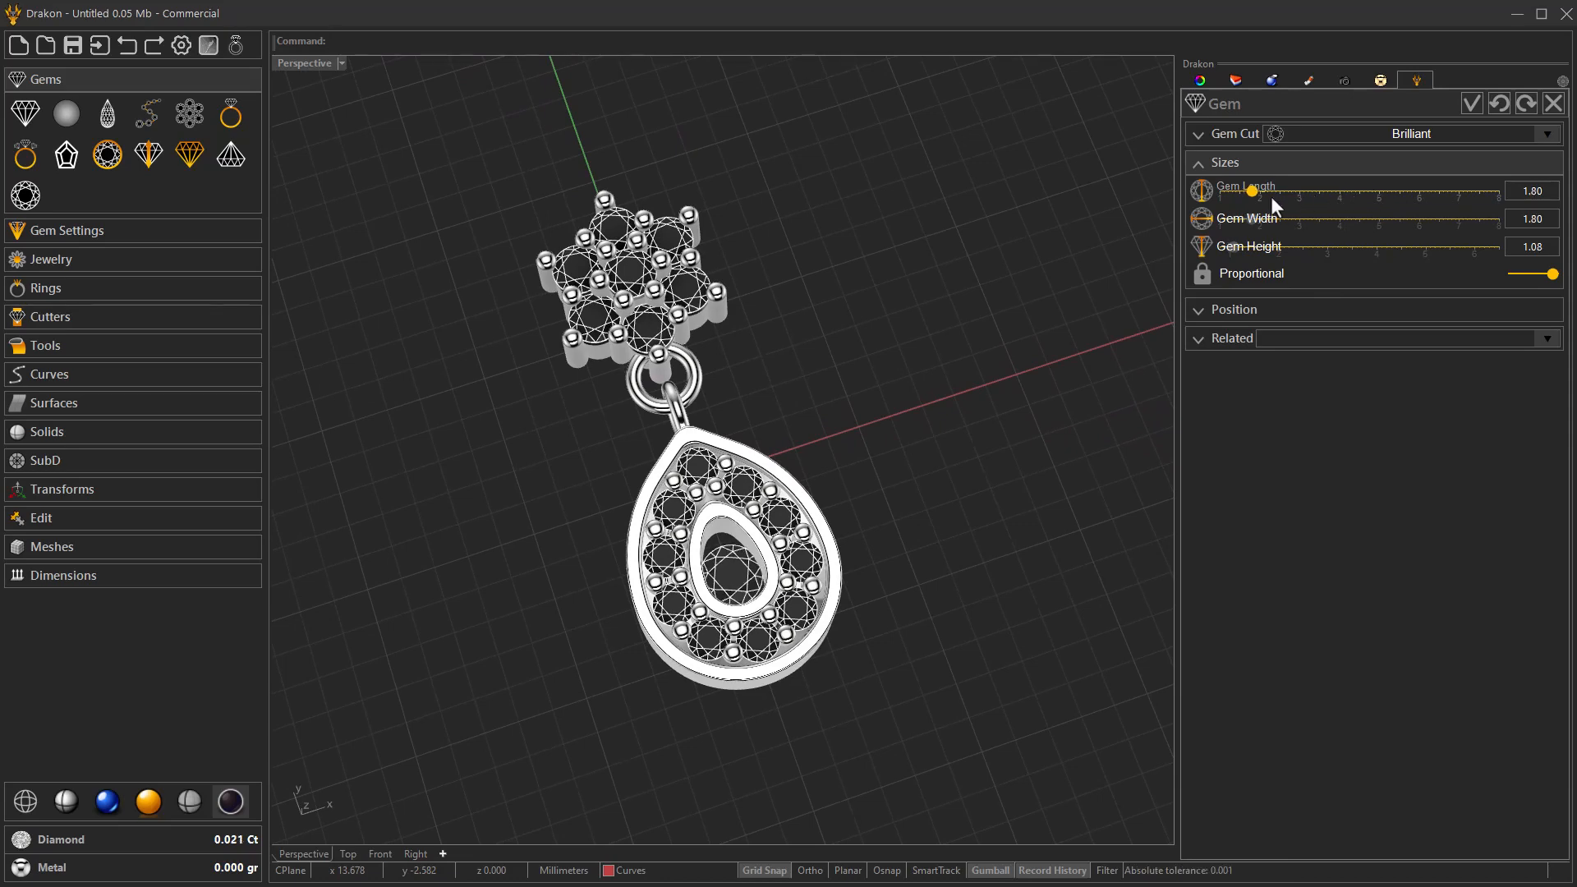
{"action": "scroll", "coordinate": [1276, 205], "scroll_direction": "up", "scroll_amount": 1}
{"action": "right_click_drag", "start_coordinate": [966, 478], "coordinate": [975, 492]}
{"action": "right_click_drag", "start_coordinate": [835, 601], "coordinate": [903, 613]}
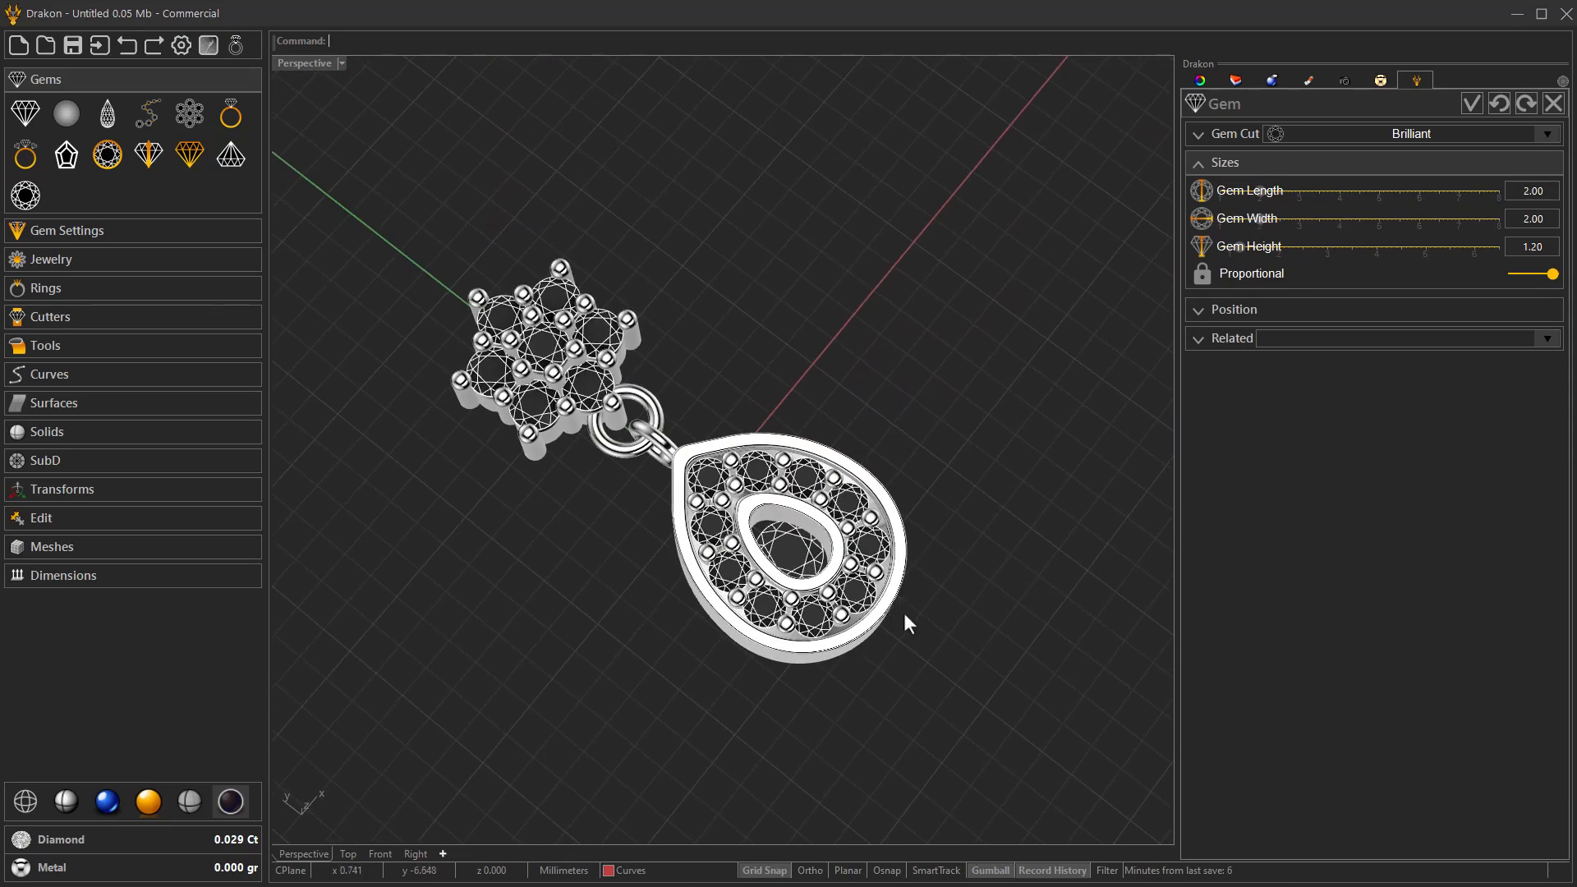
{"action": "scroll", "coordinate": [830, 586], "scroll_direction": "up", "scroll_amount": 2}
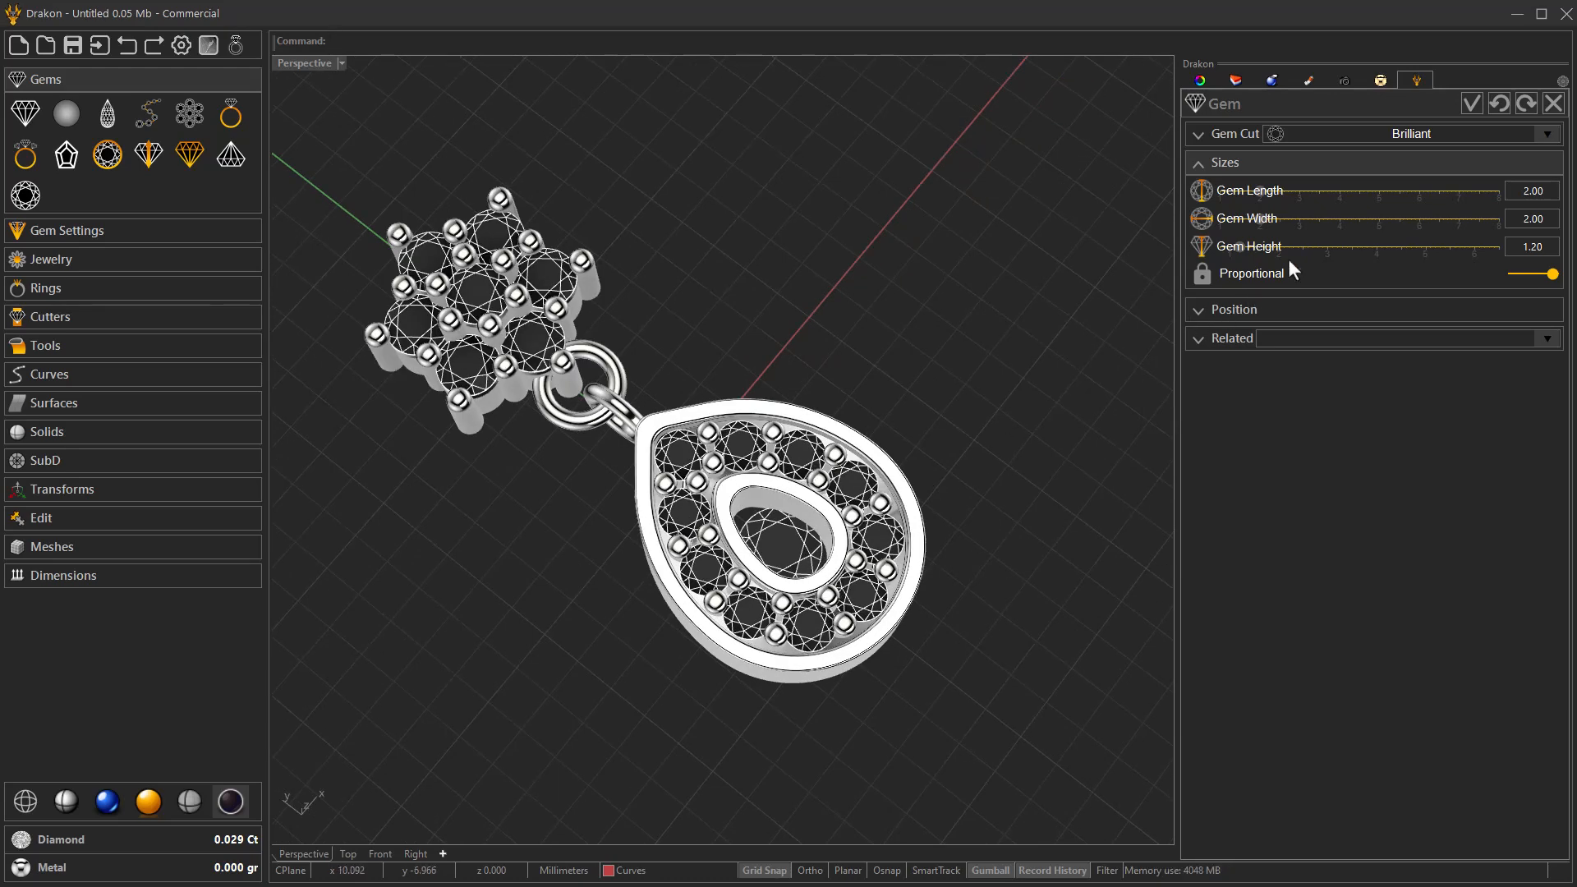
{"action": "left_click", "coordinate": [1472, 103]}
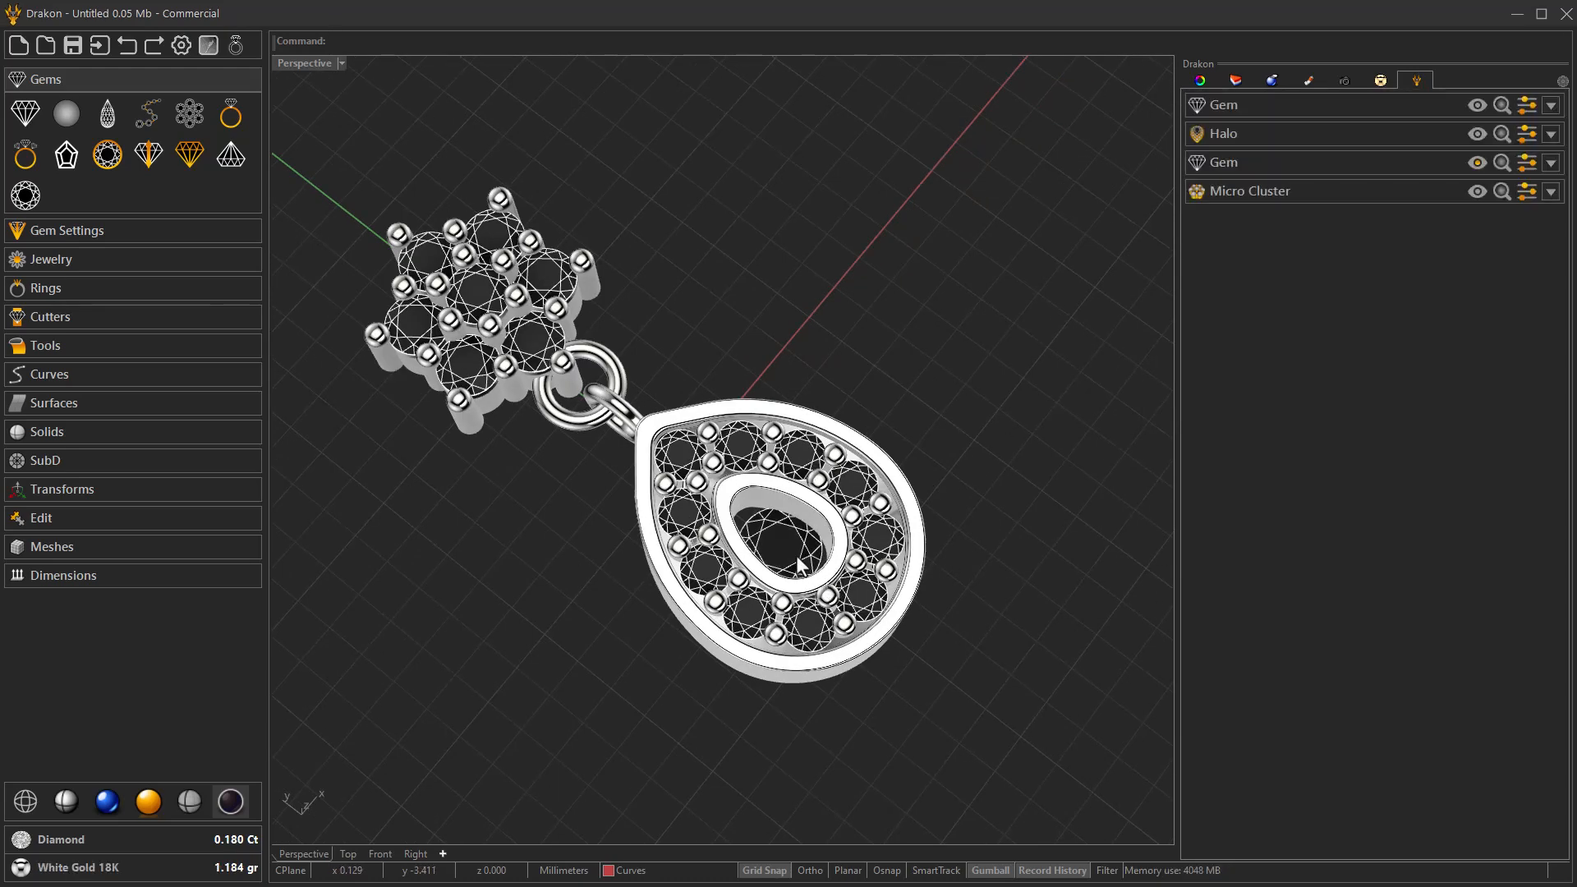
Raise the brilliant gem vertically so it sits at the top of the halo's central opening.
{"action": "left_click_drag", "start_coordinate": [824, 538], "coordinate": [828, 458]}
{"action": "left_click", "coordinate": [979, 411]}
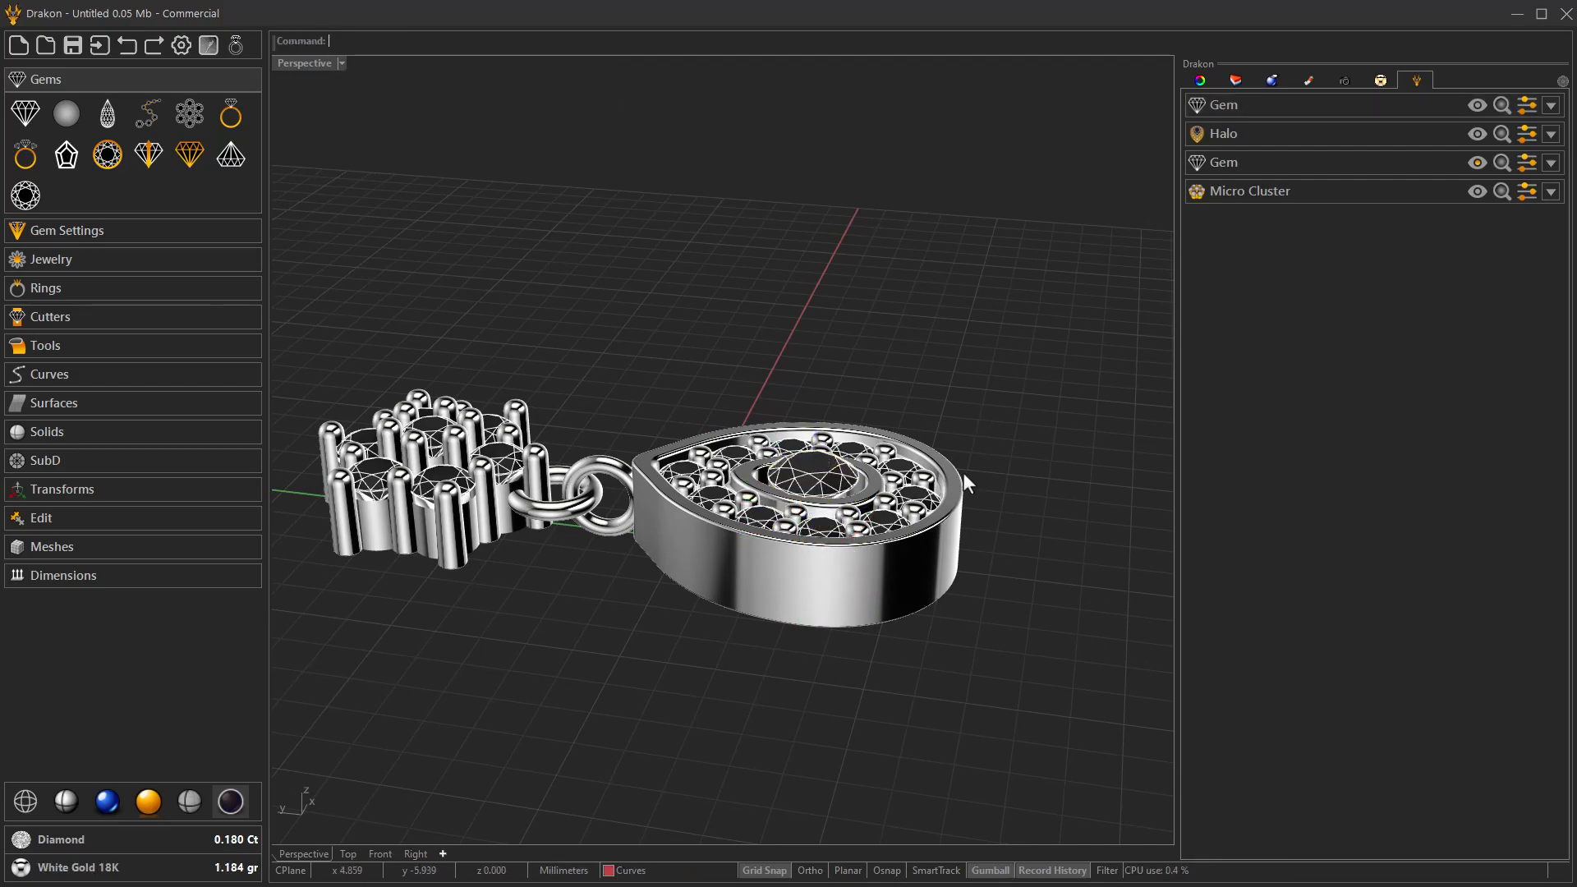
{"action": "right_click_drag", "start_coordinate": [963, 472], "coordinate": [901, 488]}
{"action": "scroll", "coordinate": [772, 491], "scroll_direction": "up", "scroll_amount": 2}
{"action": "right_click_drag", "start_coordinate": [772, 491], "coordinate": [705, 623]}
{"action": "scroll", "coordinate": [721, 599], "scroll_direction": "down", "scroll_amount": 4}
{"action": "scroll", "coordinate": [719, 631], "scroll_direction": "up", "scroll_amount": 4}
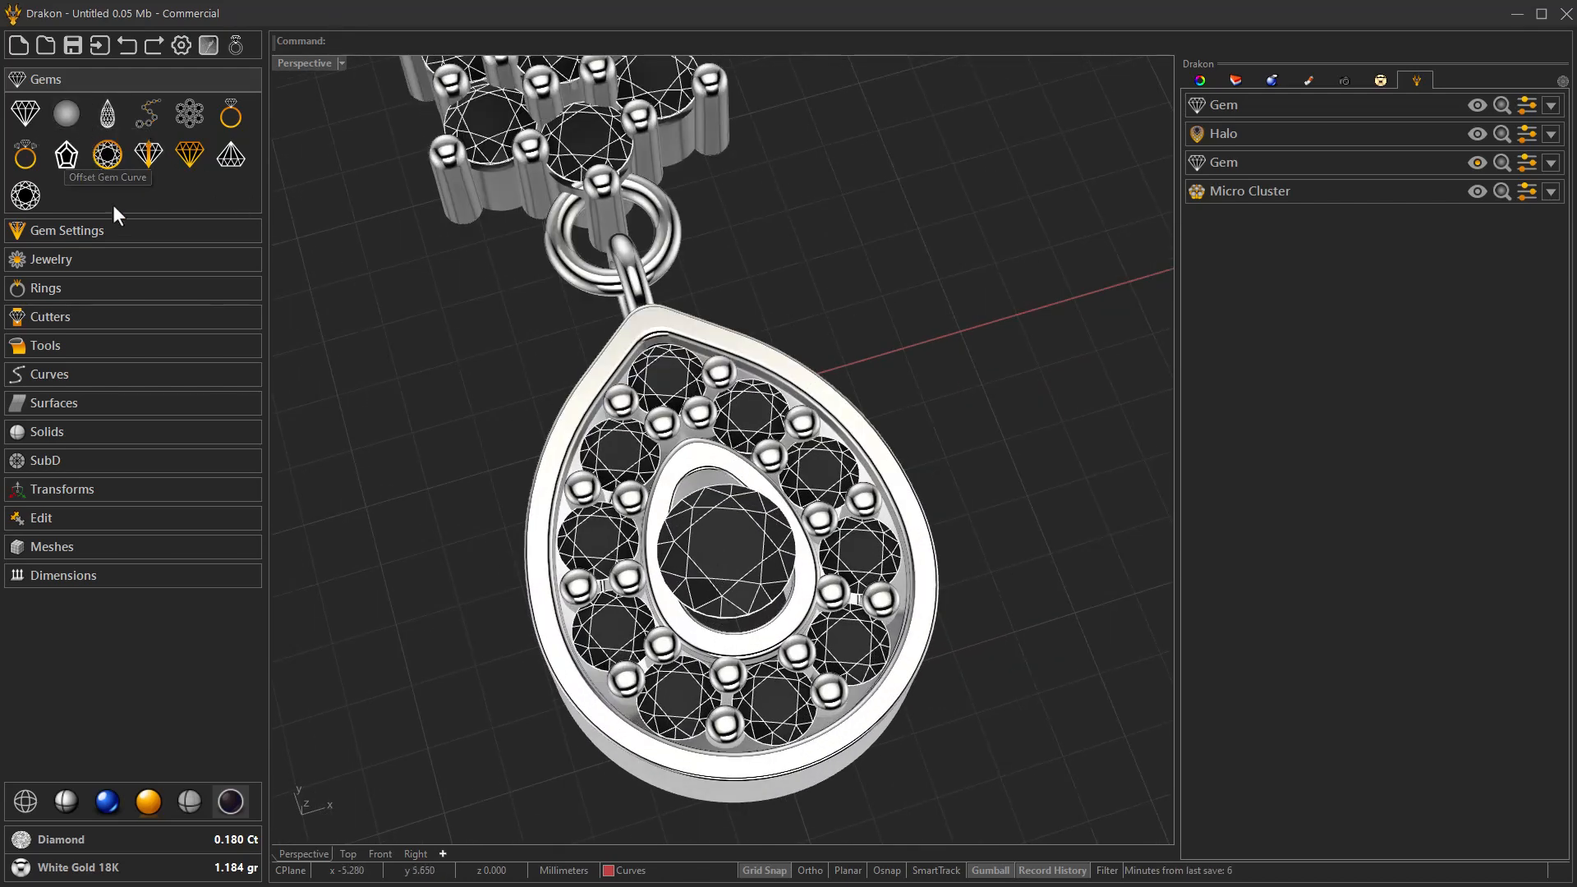
Add prongs around the central 2x2 brilliant with the Prongs on Gem tool.
{"action": "left_click", "coordinate": [66, 228]}
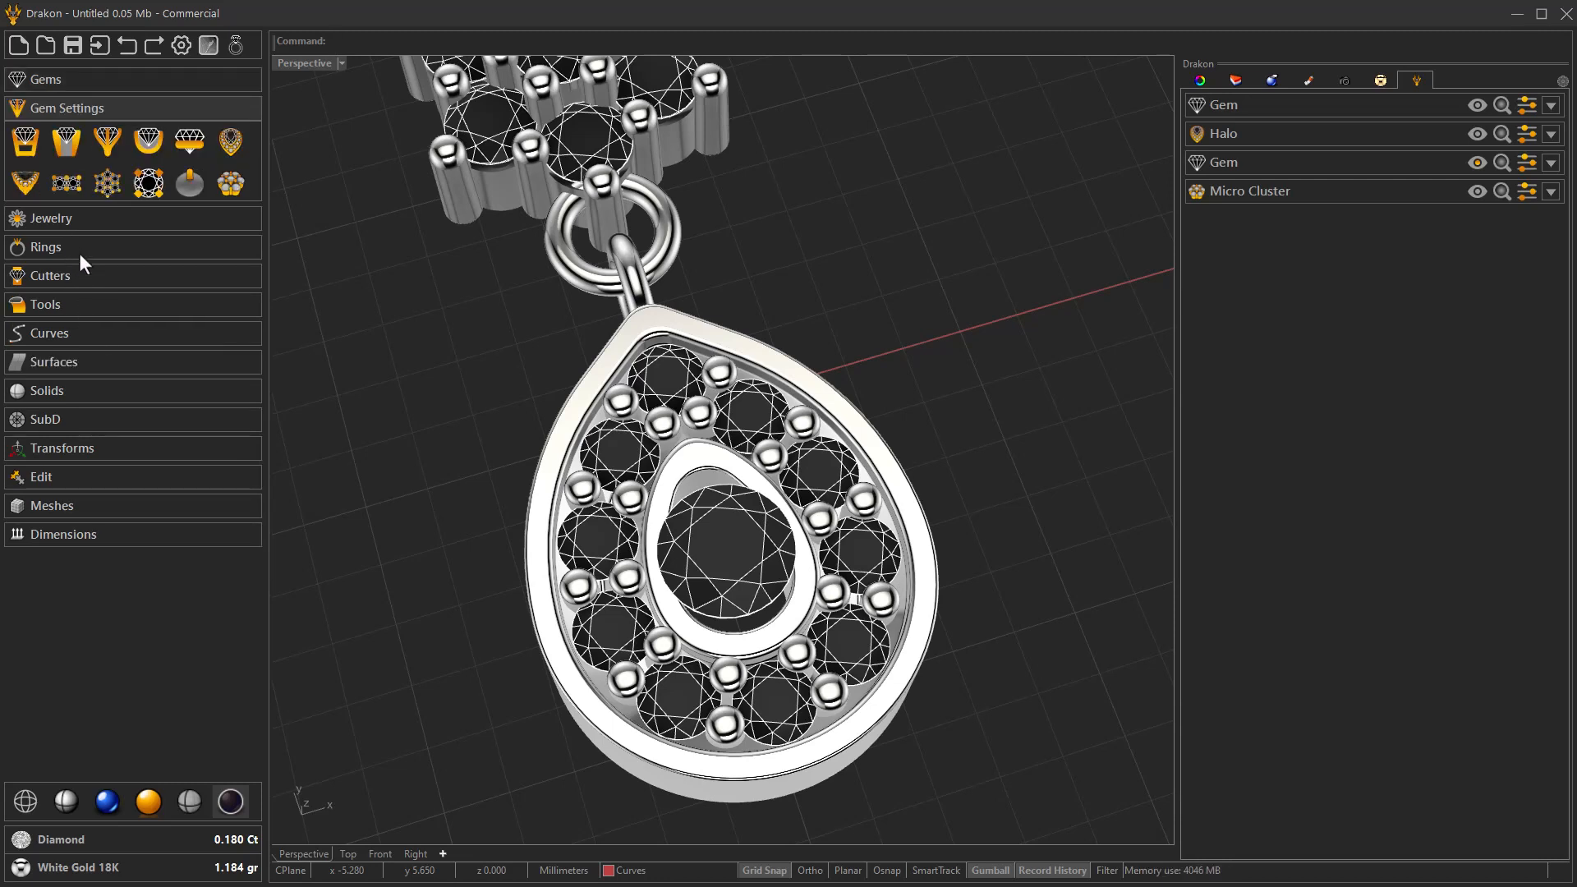
{"action": "left_click", "coordinate": [145, 188]}
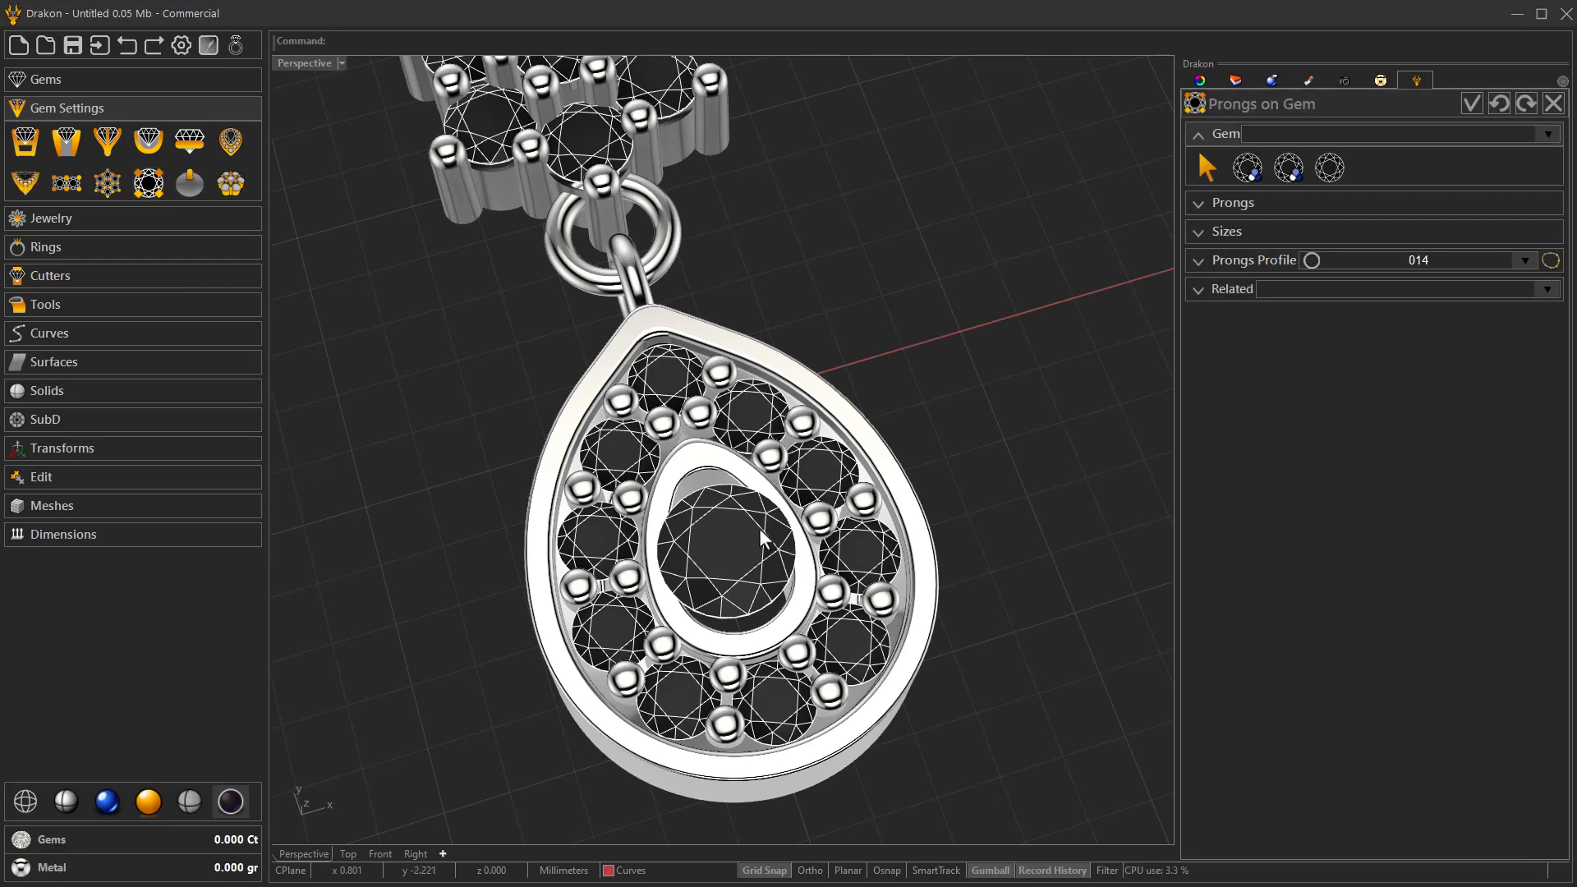
{"action": "left_click", "coordinate": [1330, 168]}
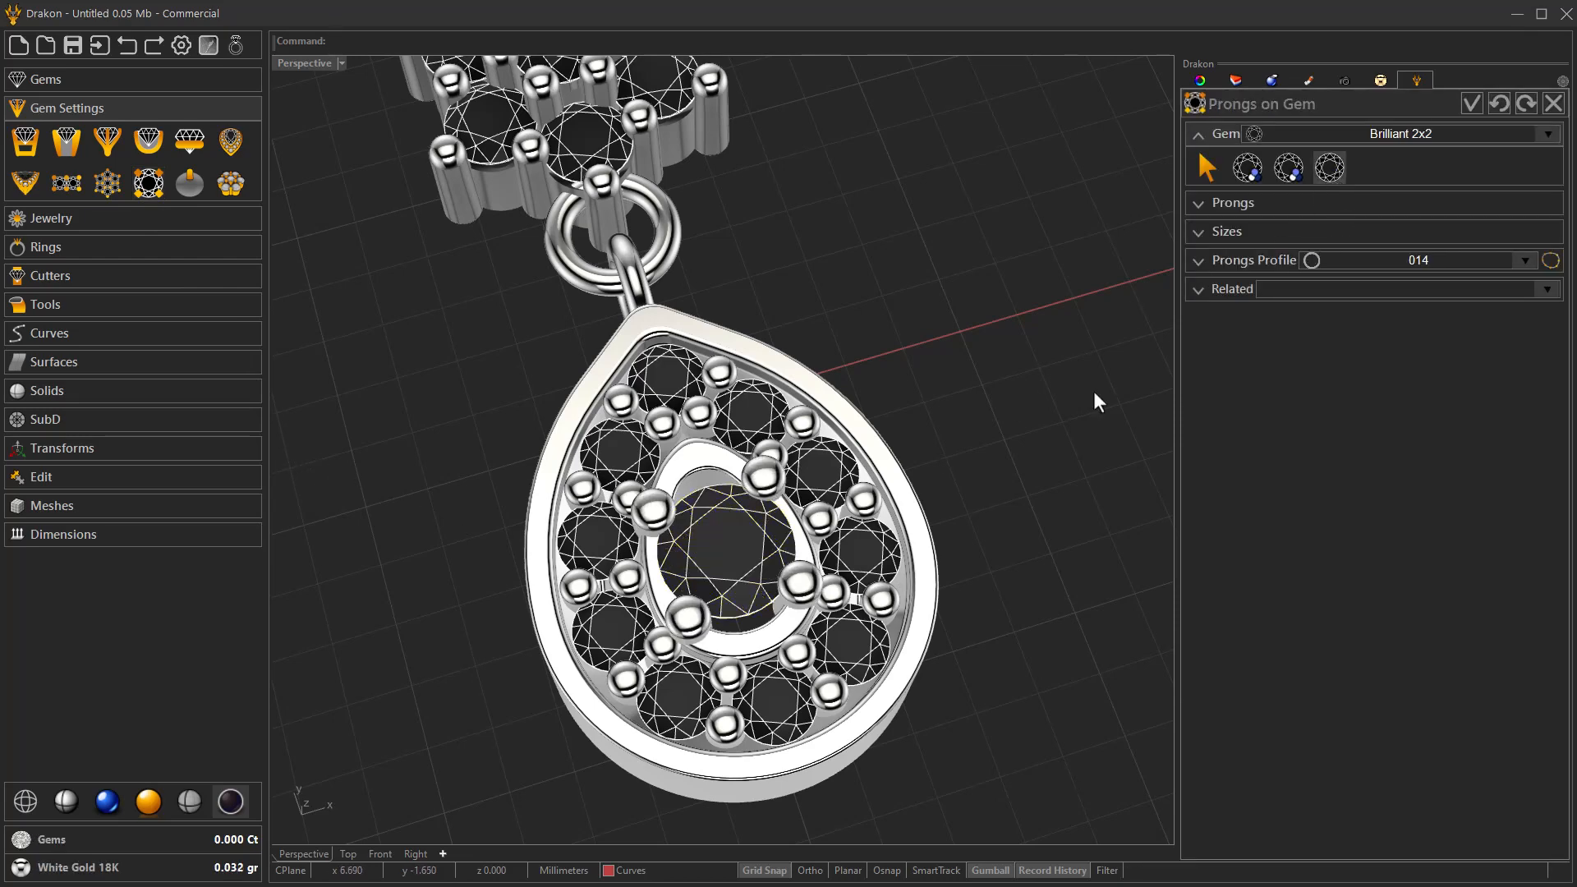
{"action": "right_click_drag", "start_coordinate": [1061, 436], "coordinate": [998, 518]}
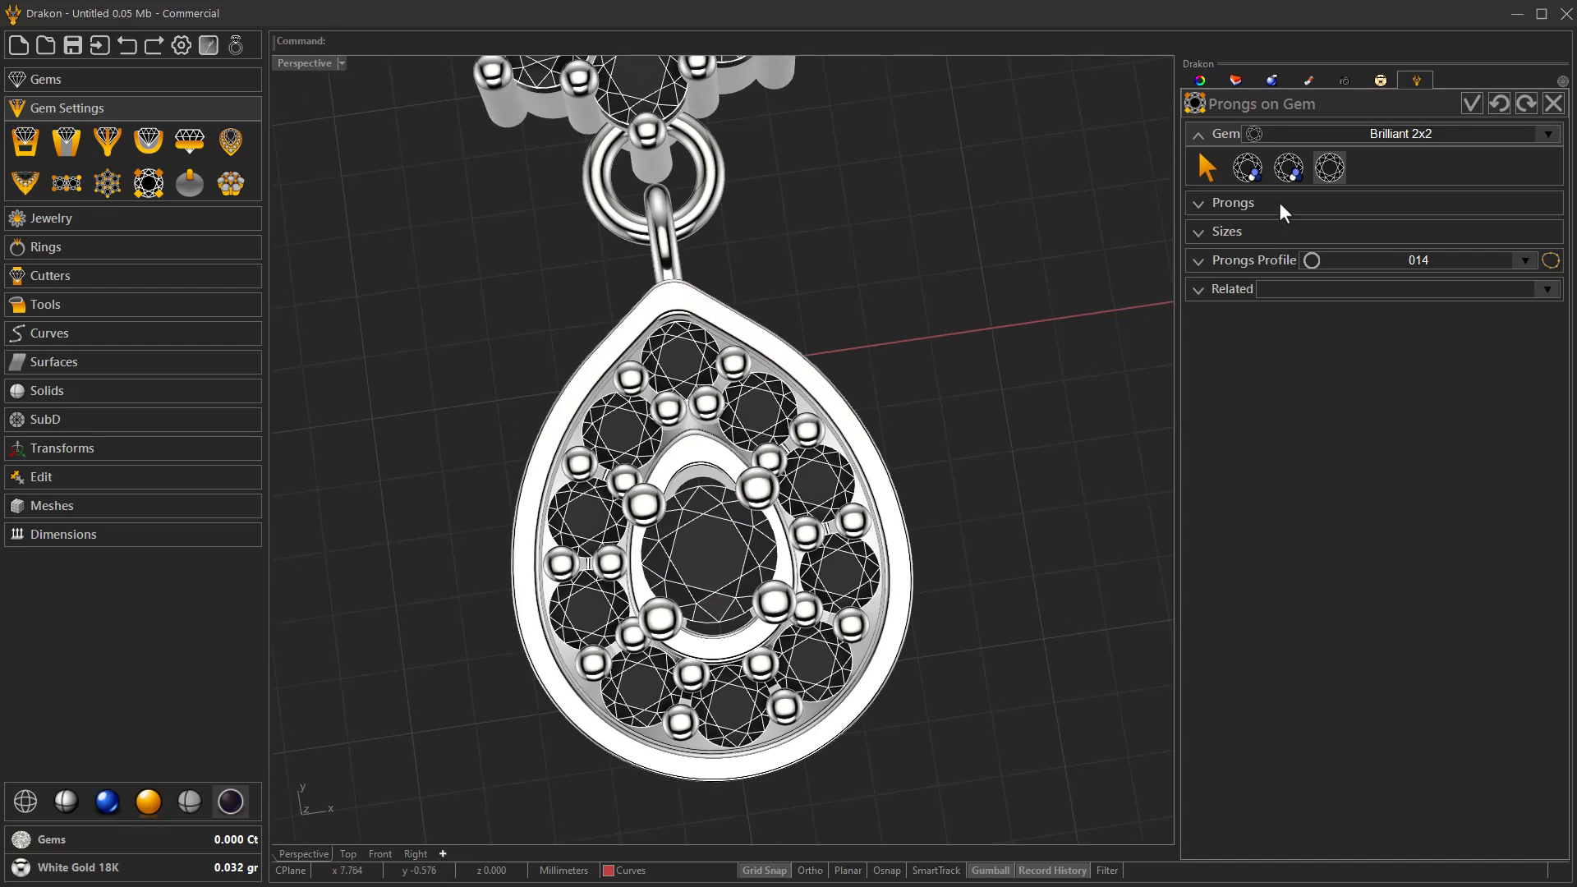
Set the diameter of the central gem's prongs to 0.60.
{"action": "left_click", "coordinate": [1284, 205]}
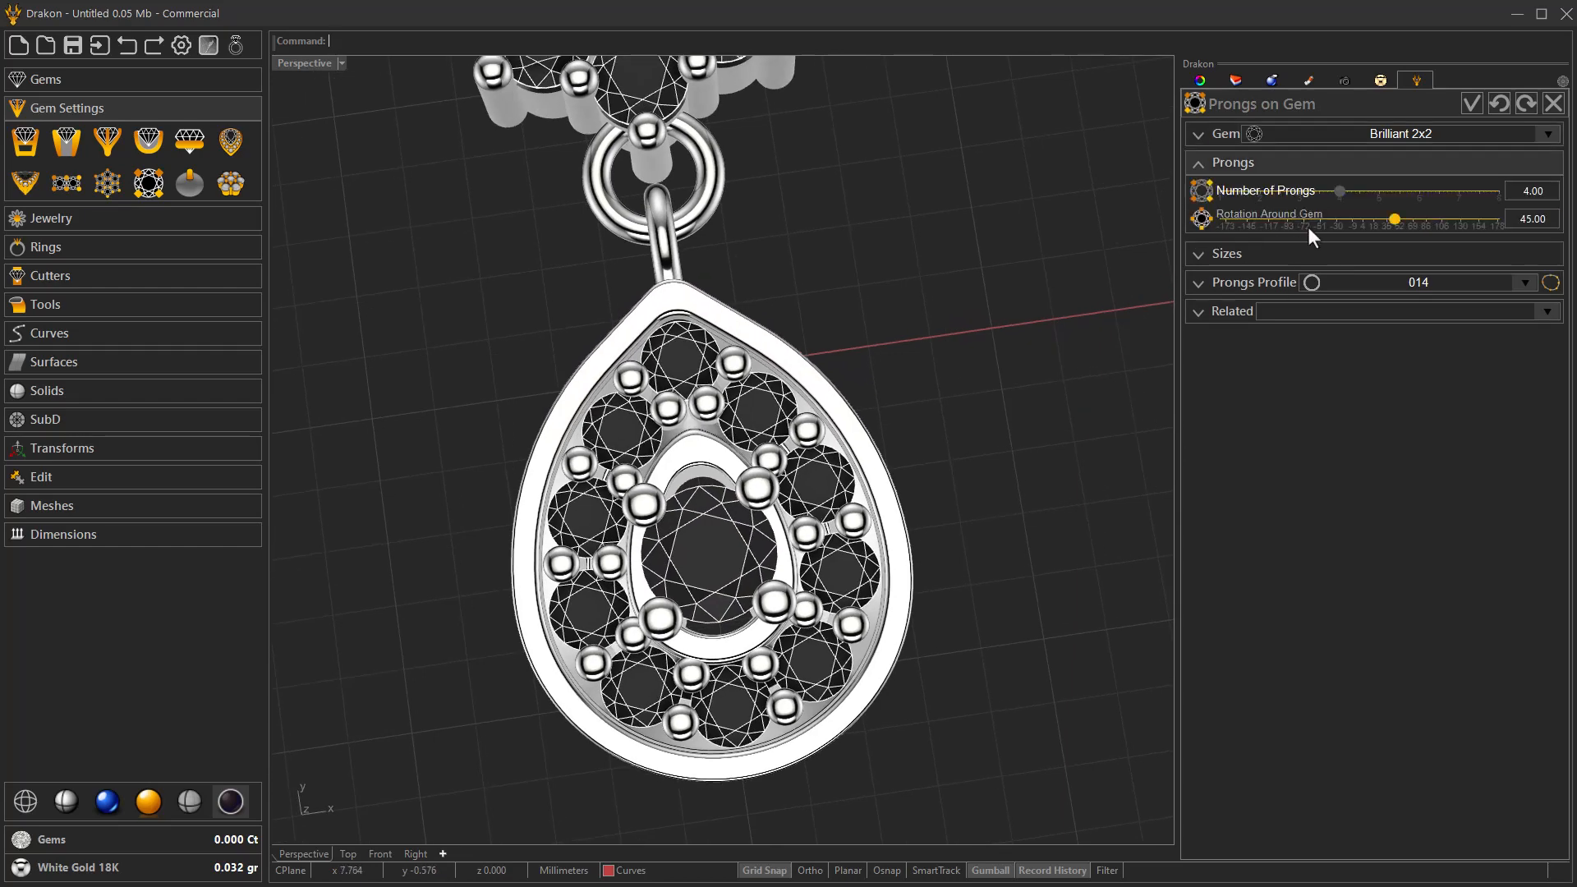
{"action": "left_click", "coordinate": [1261, 260]}
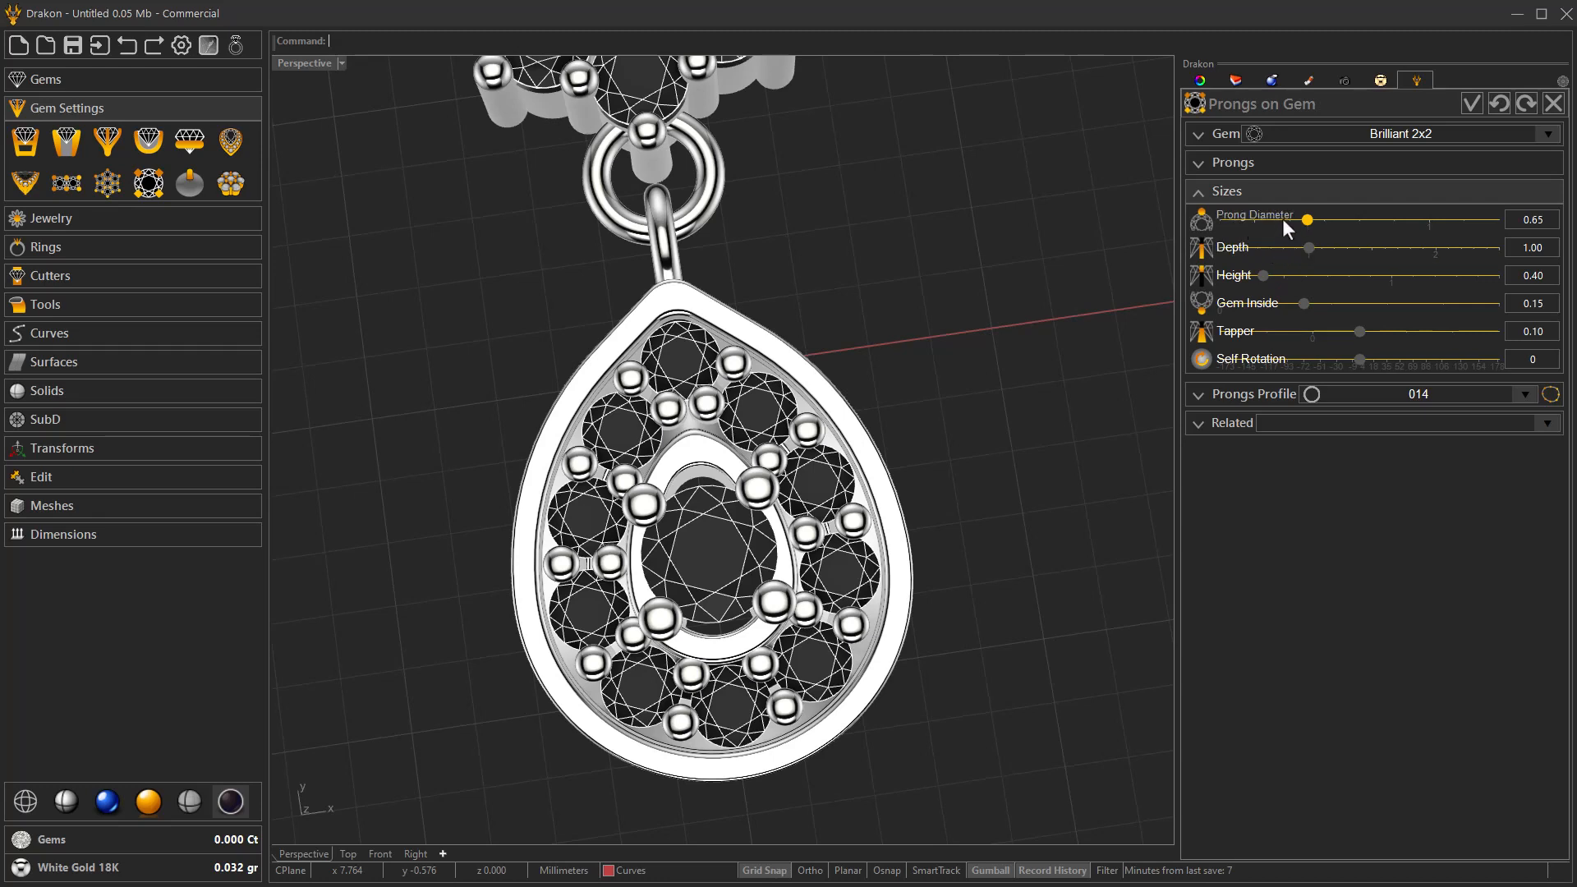
{"action": "left_click", "coordinate": [1283, 220]}
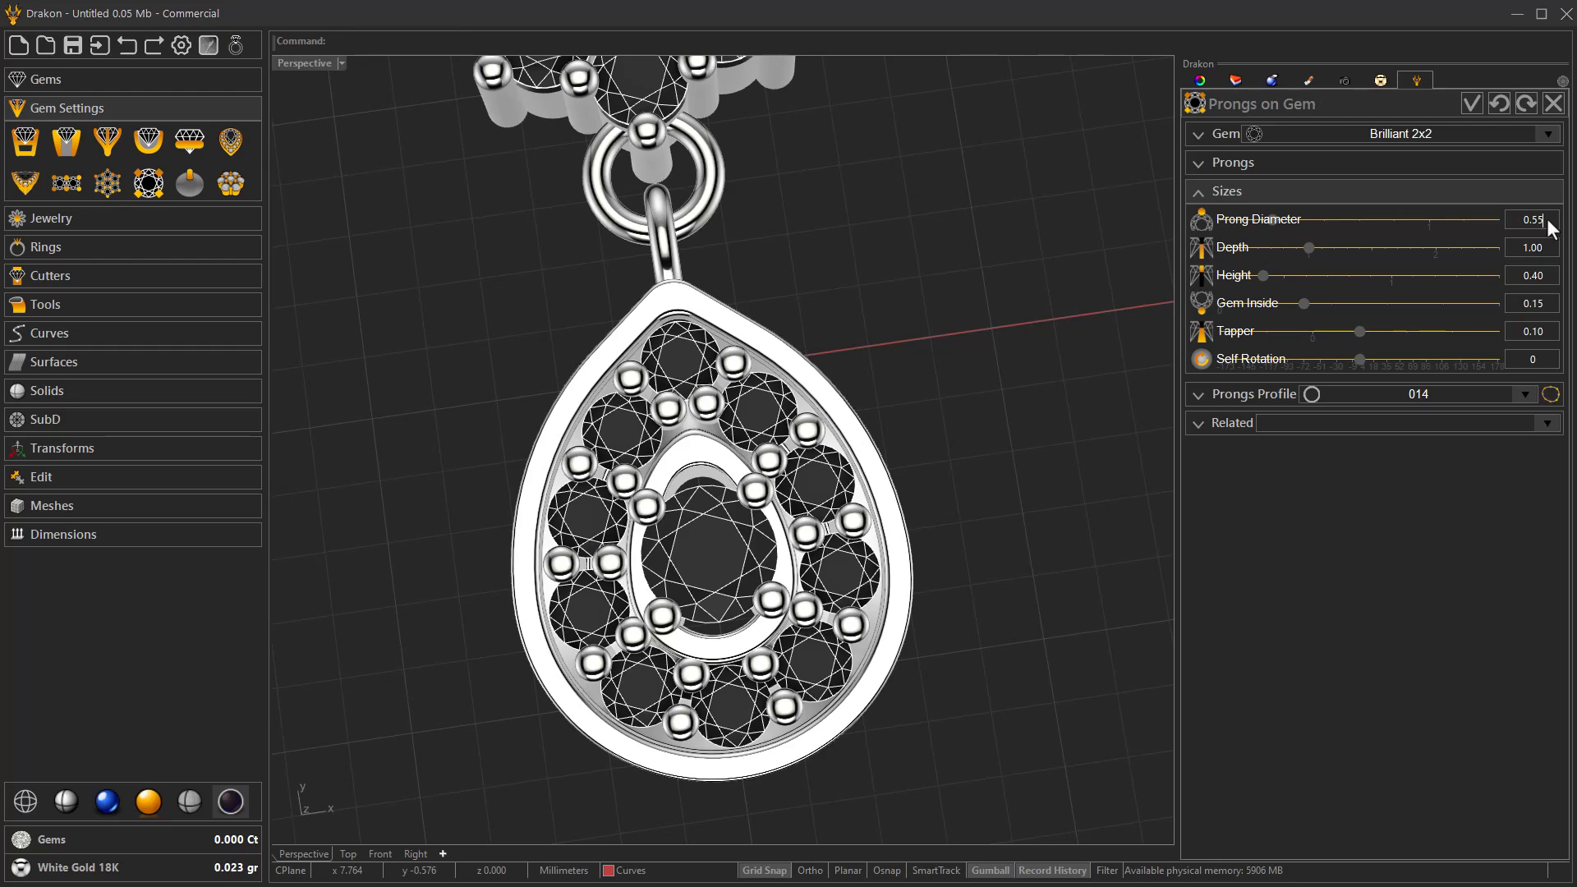
{"action": "key", "text": "Return"}
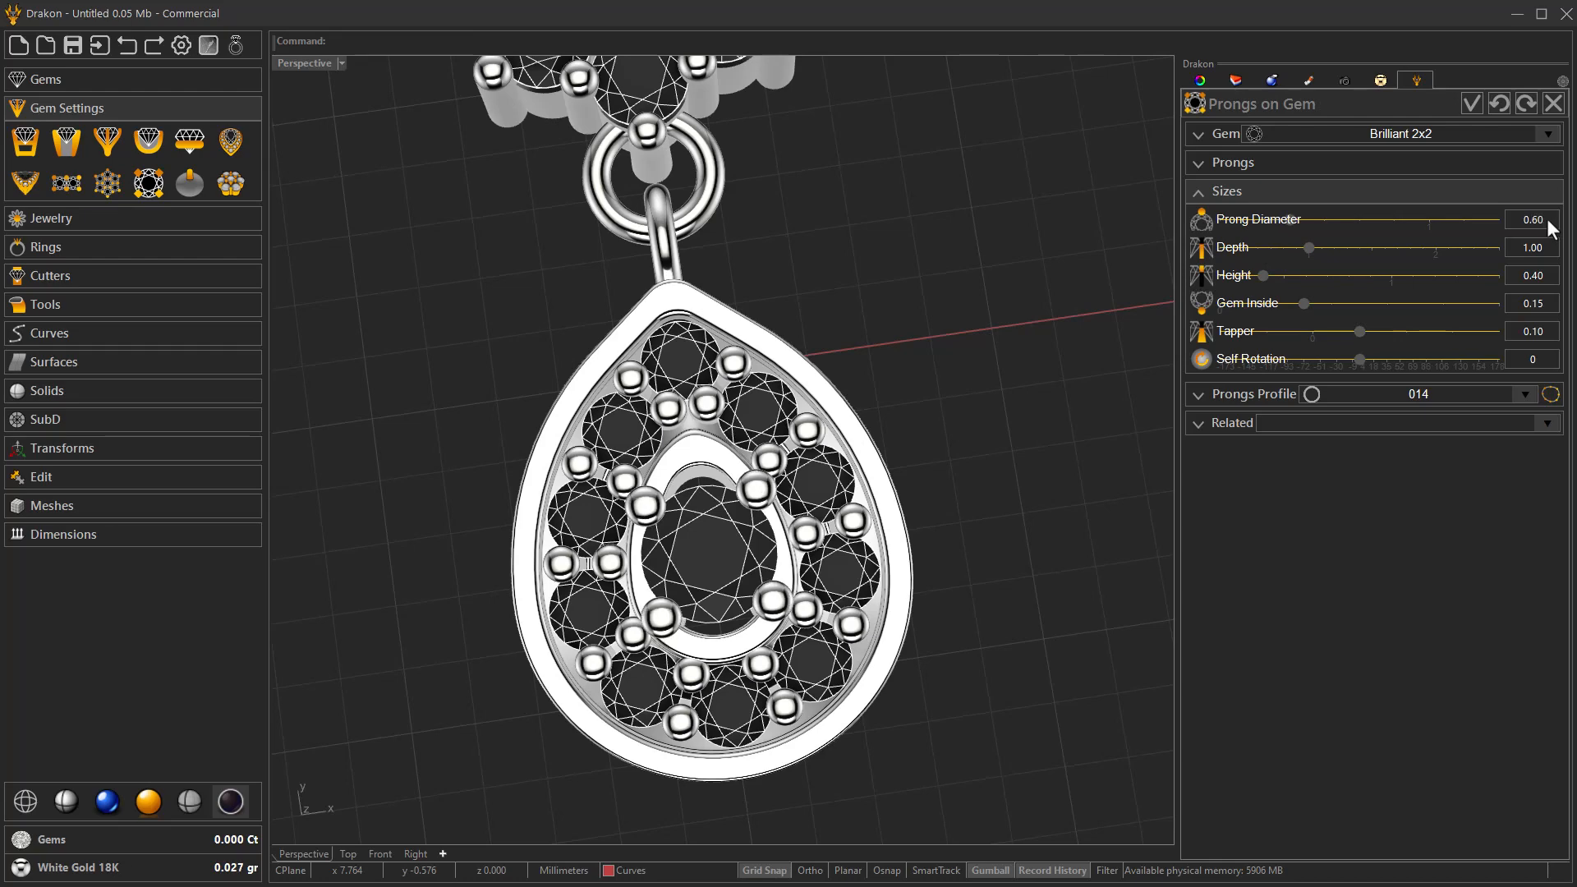
Set the prong depth to 1.90 and the prong height to 0.30, and accept the prongs.
{"action": "right_click_drag", "start_coordinate": [1029, 492], "coordinate": [785, 334]}
{"action": "scroll", "coordinate": [745, 466], "scroll_direction": "up", "scroll_amount": 6}
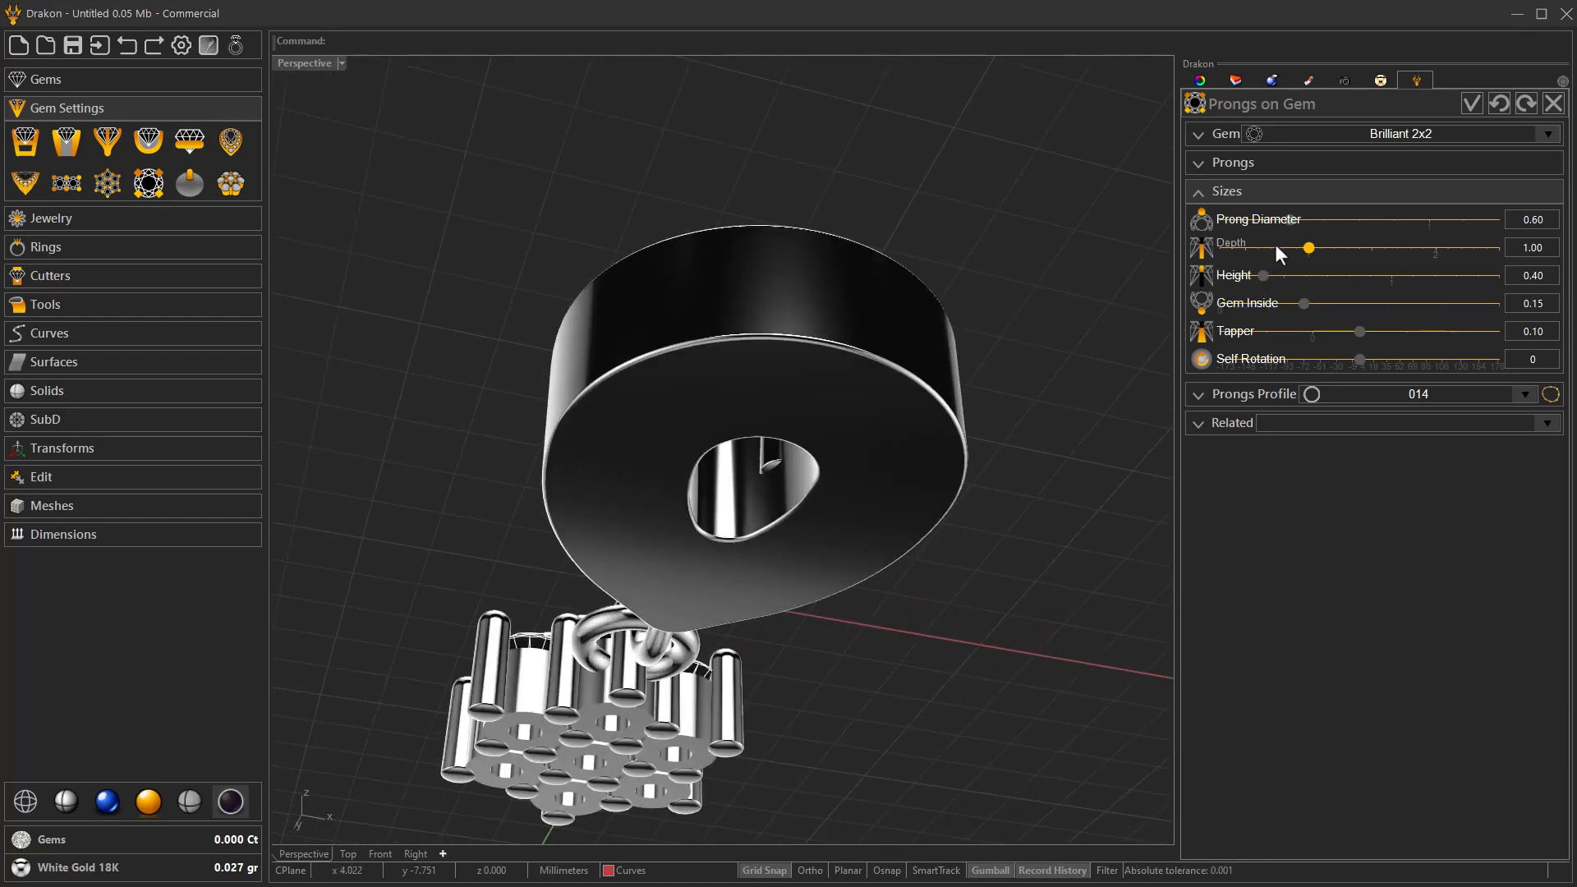
{"action": "left_click_drag", "start_coordinate": [1325, 244], "coordinate": [1429, 270]}
{"action": "scroll", "coordinate": [1427, 270], "scroll_direction": "down", "scroll_amount": 1}
{"action": "scroll", "coordinate": [1414, 253], "scroll_direction": "down", "scroll_amount": 1}
{"action": "right_click_drag", "start_coordinate": [1067, 479], "coordinate": [907, 645]}
{"action": "scroll", "coordinate": [884, 539], "scroll_direction": "down", "scroll_amount": 2}
{"action": "scroll", "coordinate": [841, 395], "scroll_direction": "up", "scroll_amount": 5}
{"action": "right_click_drag", "start_coordinate": [814, 421], "coordinate": [826, 512]}
{"action": "scroll", "coordinate": [757, 602], "scroll_direction": "down", "scroll_amount": 6}
{"action": "right_click_drag", "start_coordinate": [758, 601], "coordinate": [823, 528]}
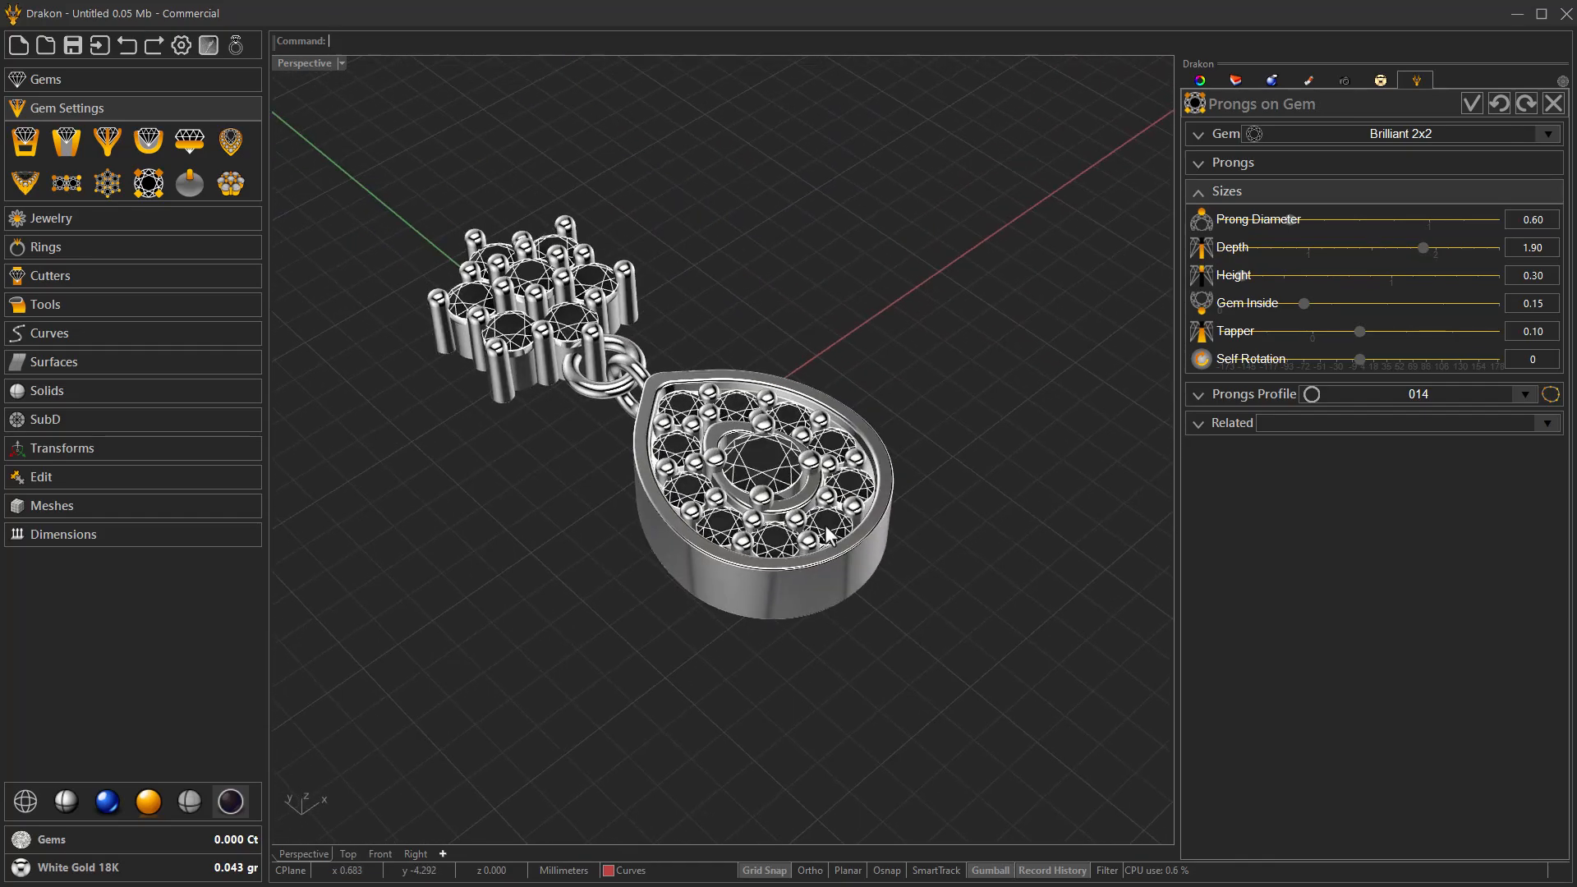
{"action": "left_click", "coordinate": [1477, 102]}
{"action": "right_click_drag", "start_coordinate": [841, 534], "coordinate": [843, 567]}
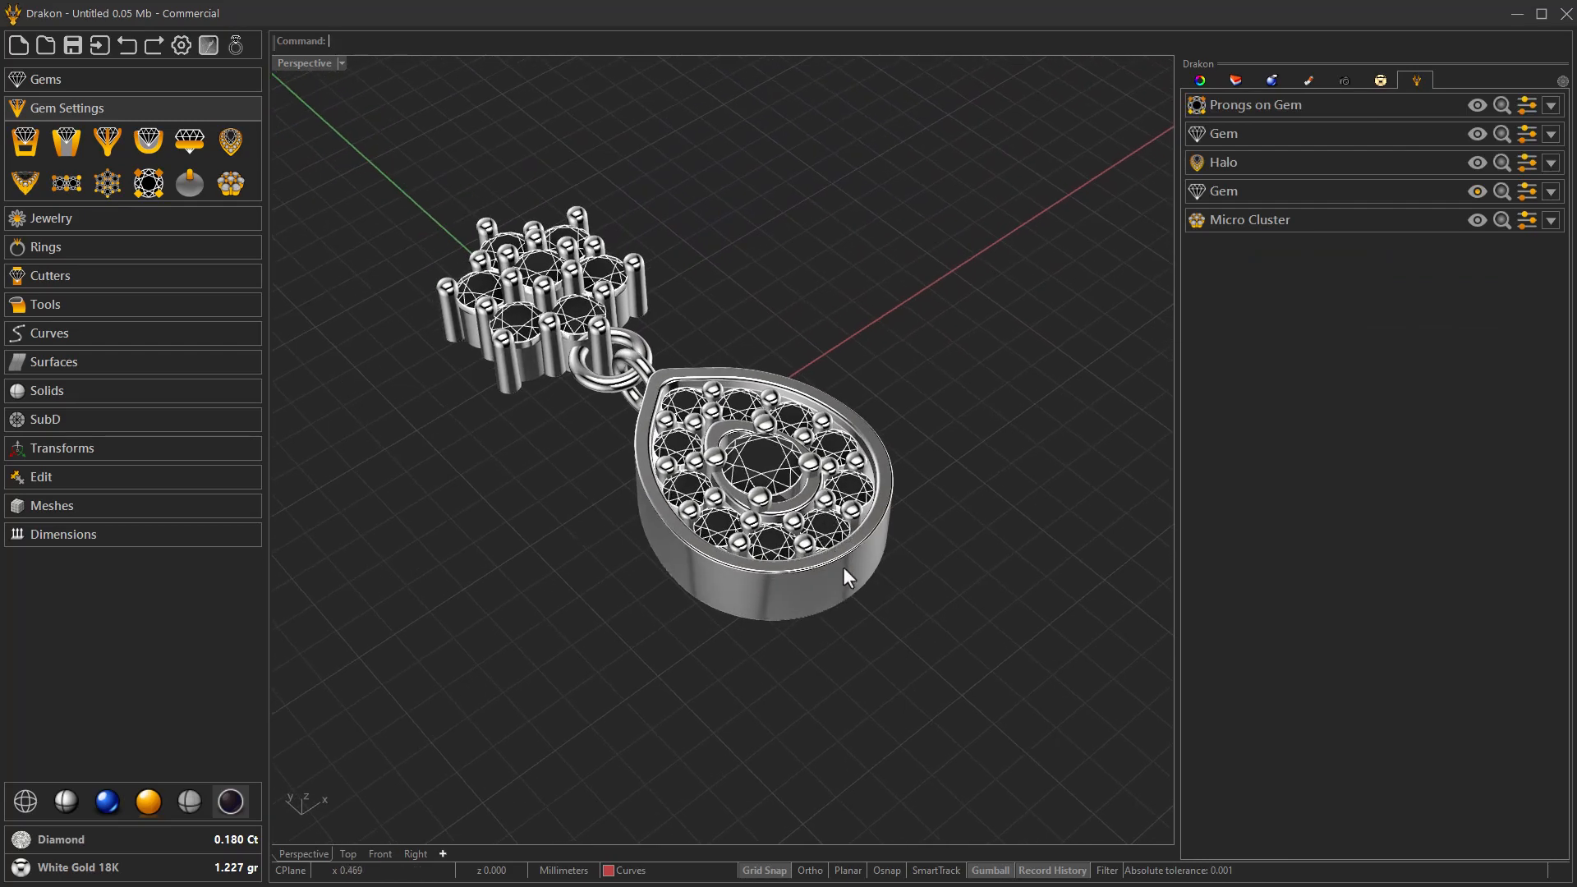
Edit the pear-shaped halo, set its horizontal distance to 0.10, and accept the change.
{"action": "left_click", "coordinate": [1527, 163]}
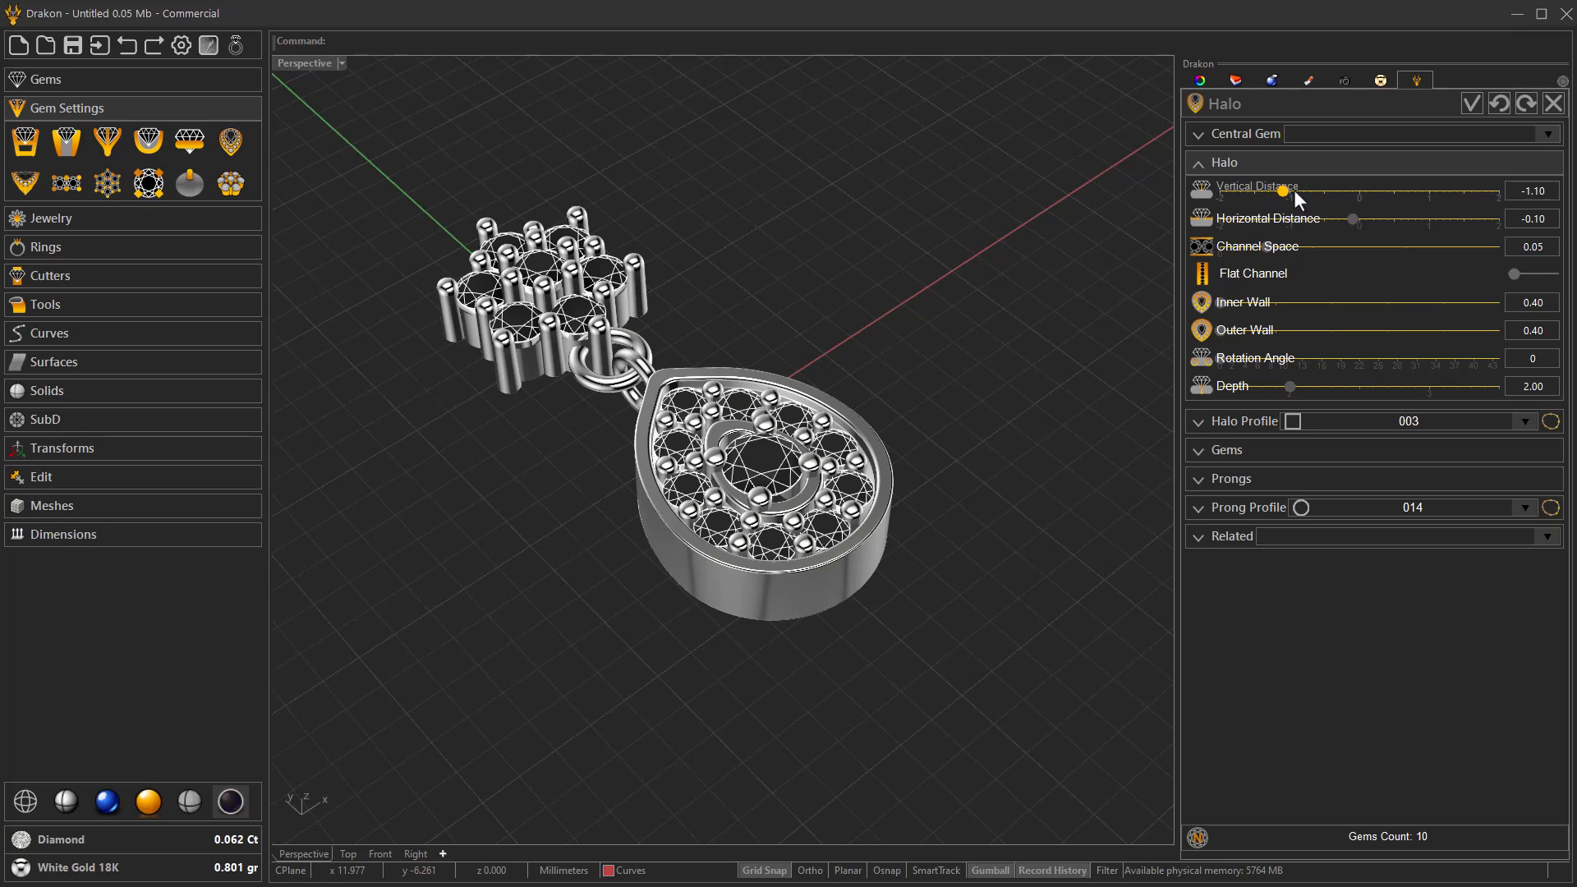
{"action": "left_click", "coordinate": [1374, 220]}
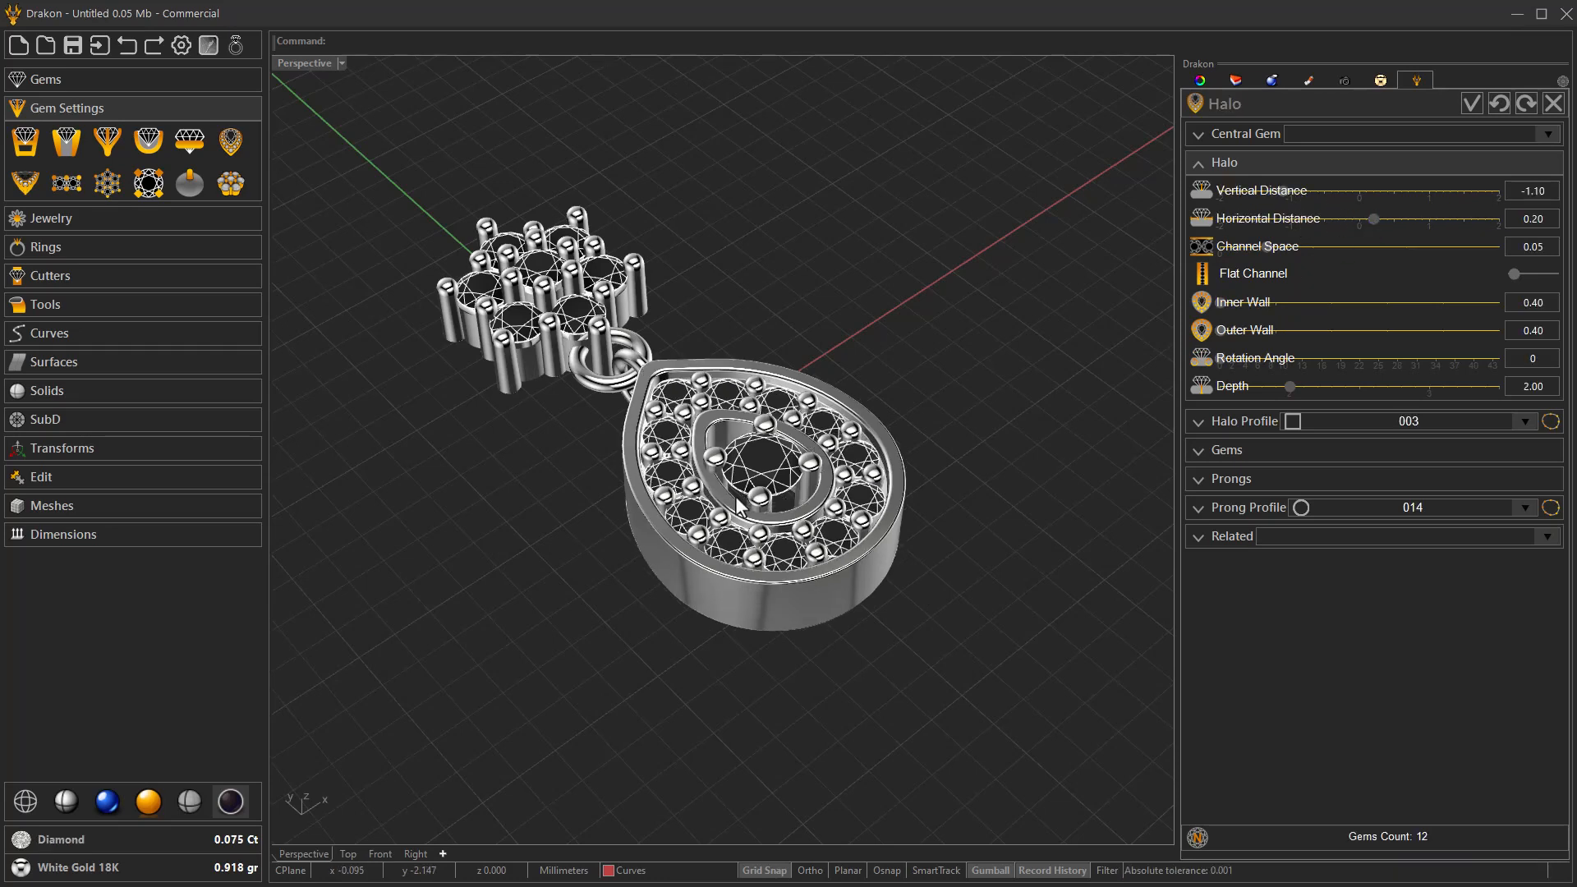
{"action": "left_click", "coordinate": [1357, 224]}
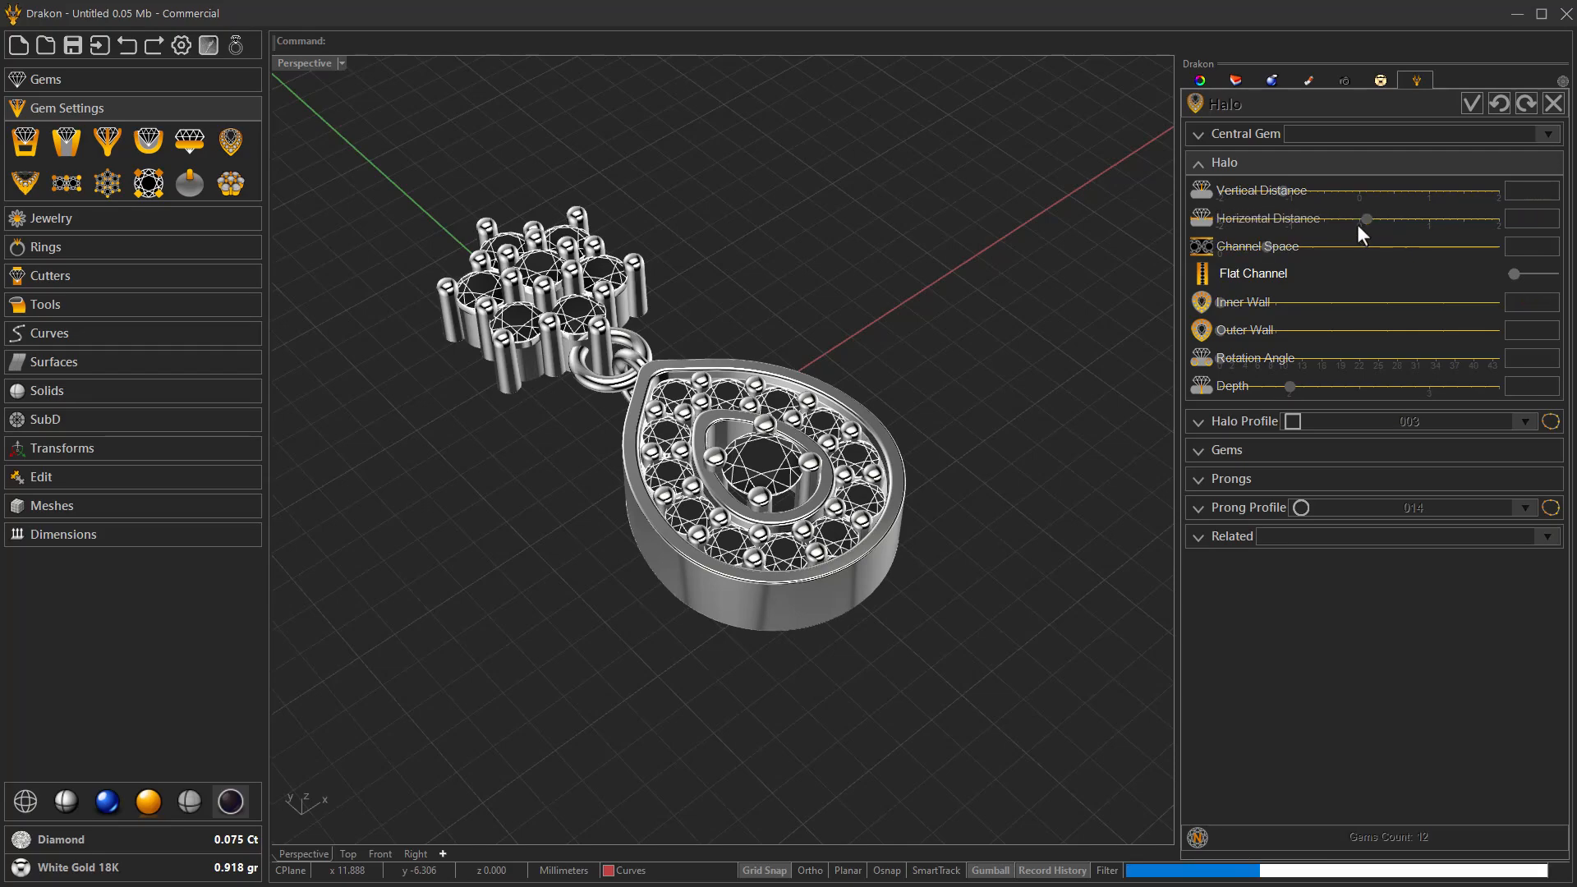
{"action": "right_click_drag", "start_coordinate": [975, 500], "coordinate": [875, 602]}
{"action": "scroll", "coordinate": [773, 444], "scroll_direction": "up", "scroll_amount": 8}
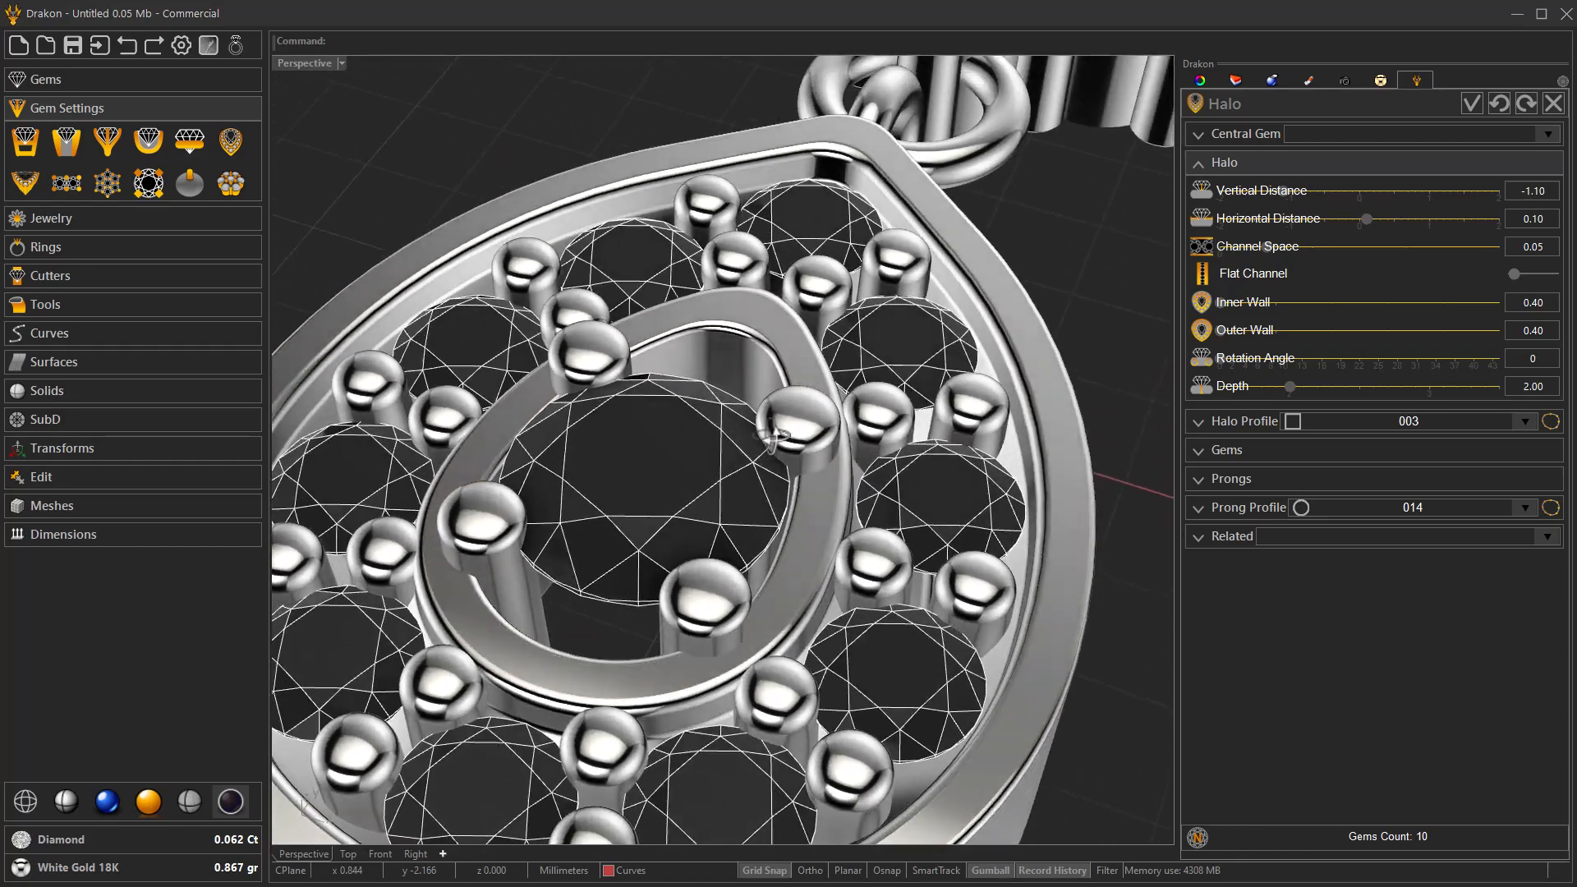
{"action": "scroll", "coordinate": [772, 436], "scroll_direction": "down", "scroll_amount": 8}
{"action": "right_click_drag", "start_coordinate": [772, 436], "coordinate": [729, 565]}
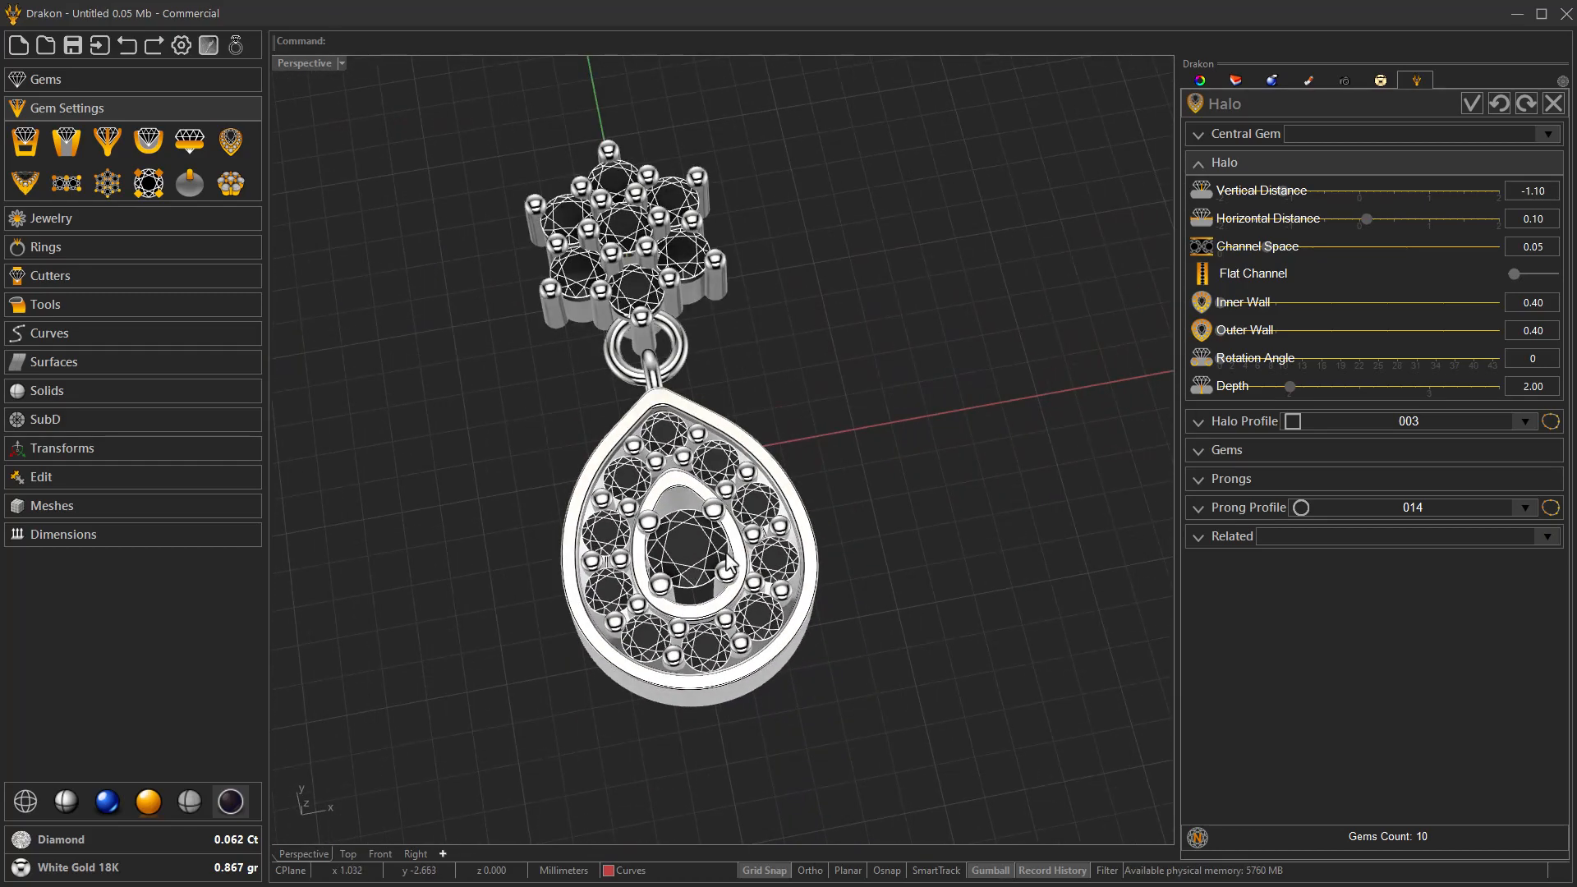
{"action": "left_click", "coordinate": [1471, 104]}
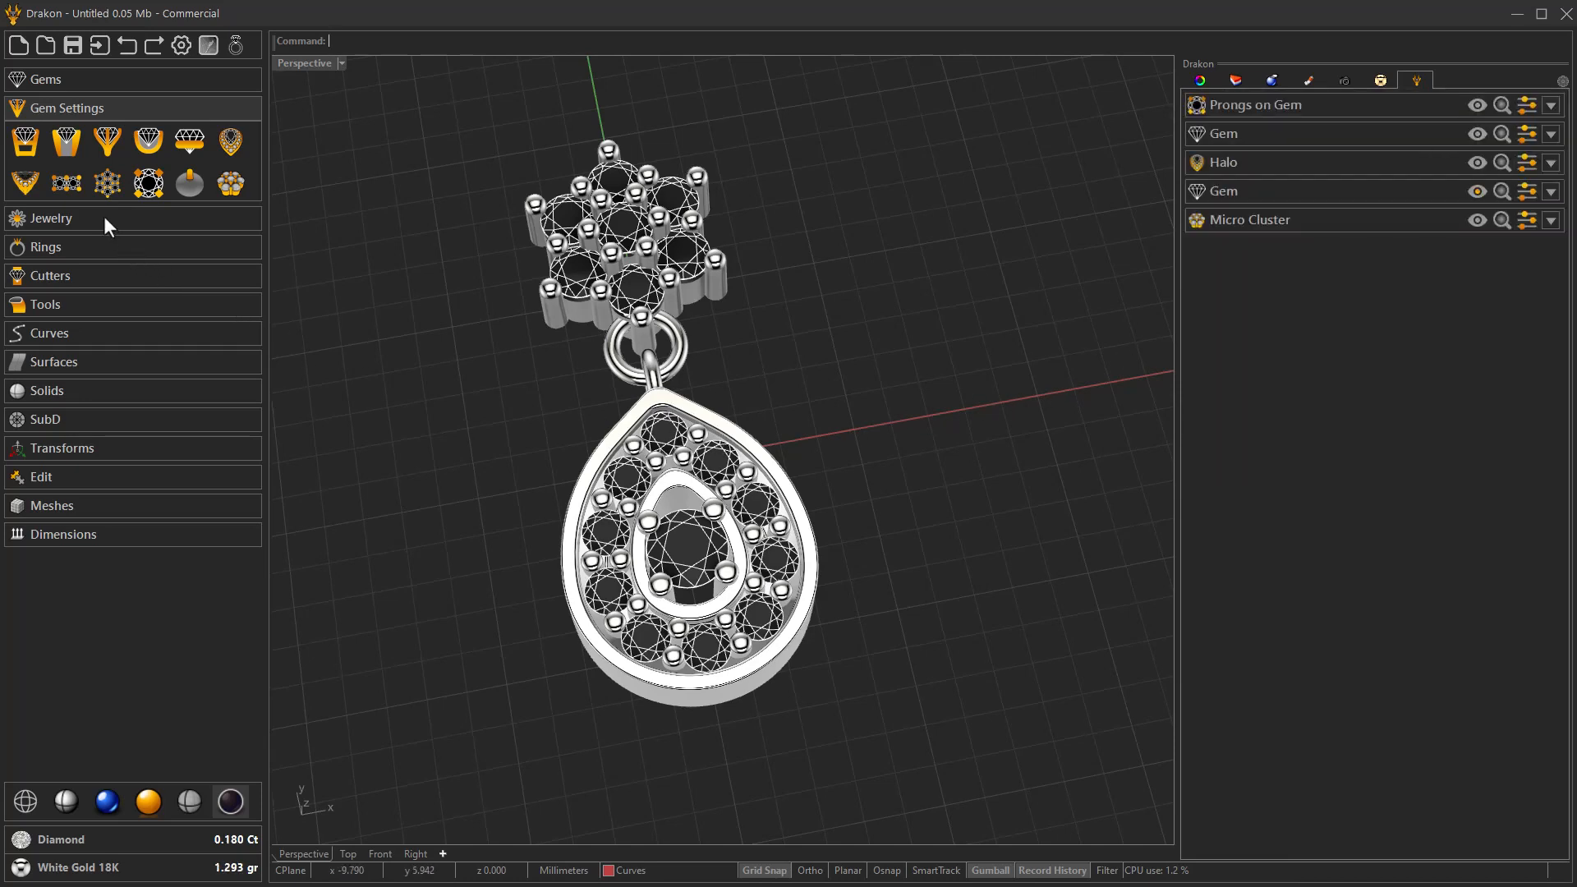
Add an Under Bezel to the central Brilliant 2x2 gem inside the halo.
{"action": "left_click", "coordinate": [188, 143]}
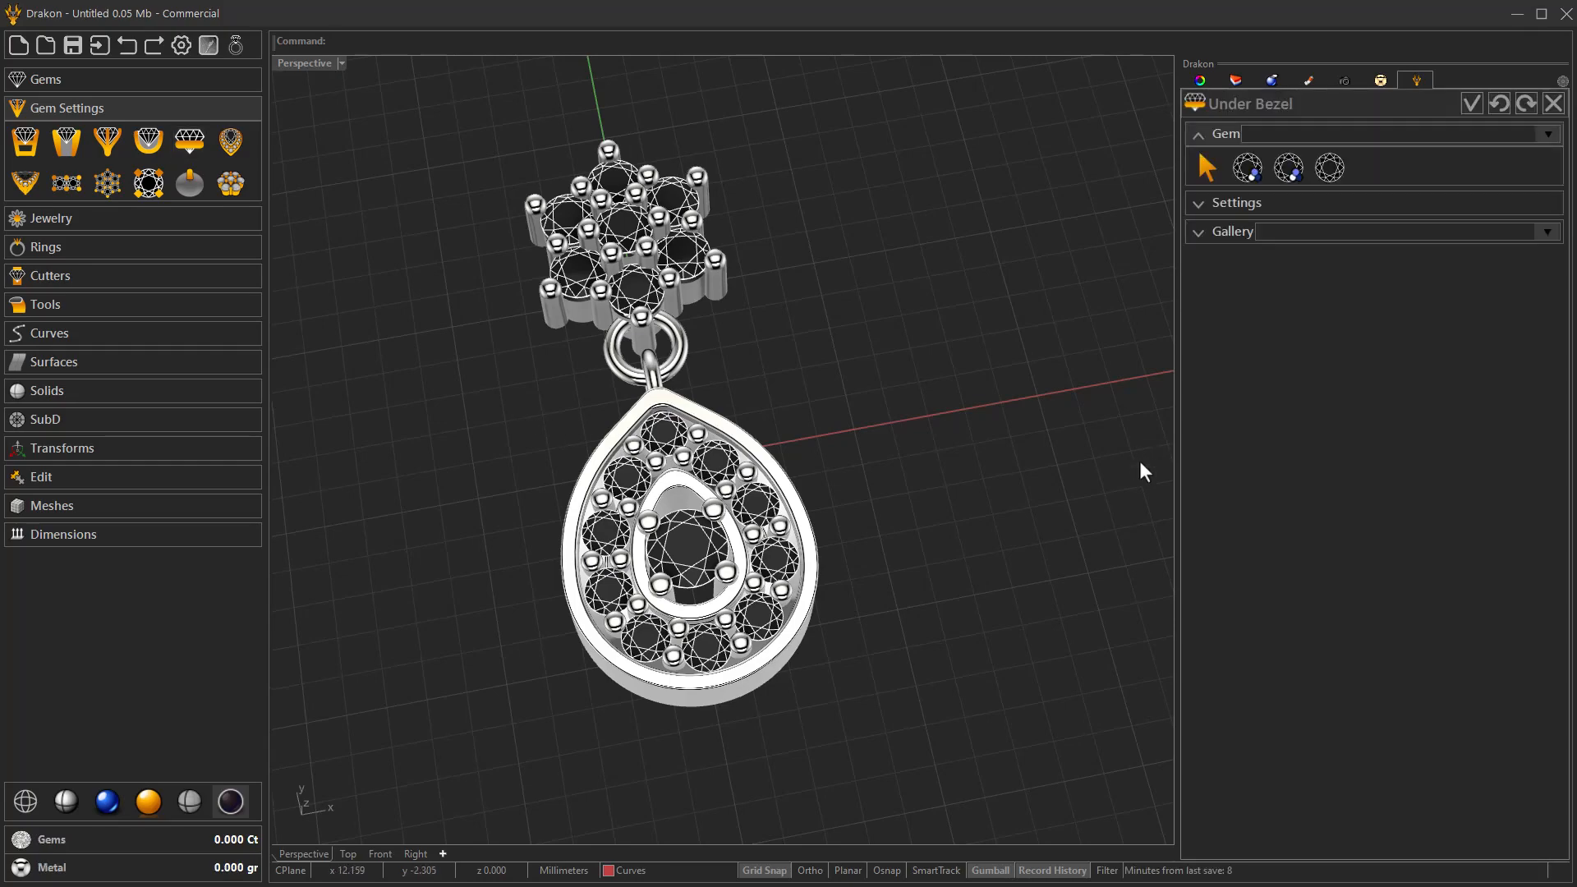
{"action": "left_click", "coordinate": [1336, 172]}
{"action": "right_click_drag", "start_coordinate": [1032, 496], "coordinate": [931, 526]}
{"action": "scroll", "coordinate": [709, 580], "scroll_direction": "up", "scroll_amount": 6}
{"action": "right_click_drag", "start_coordinate": [736, 546], "coordinate": [748, 409]}
{"action": "scroll", "coordinate": [749, 428], "scroll_direction": "down", "scroll_amount": 2}
{"action": "scroll", "coordinate": [753, 626], "scroll_direction": "up", "scroll_amount": 2}
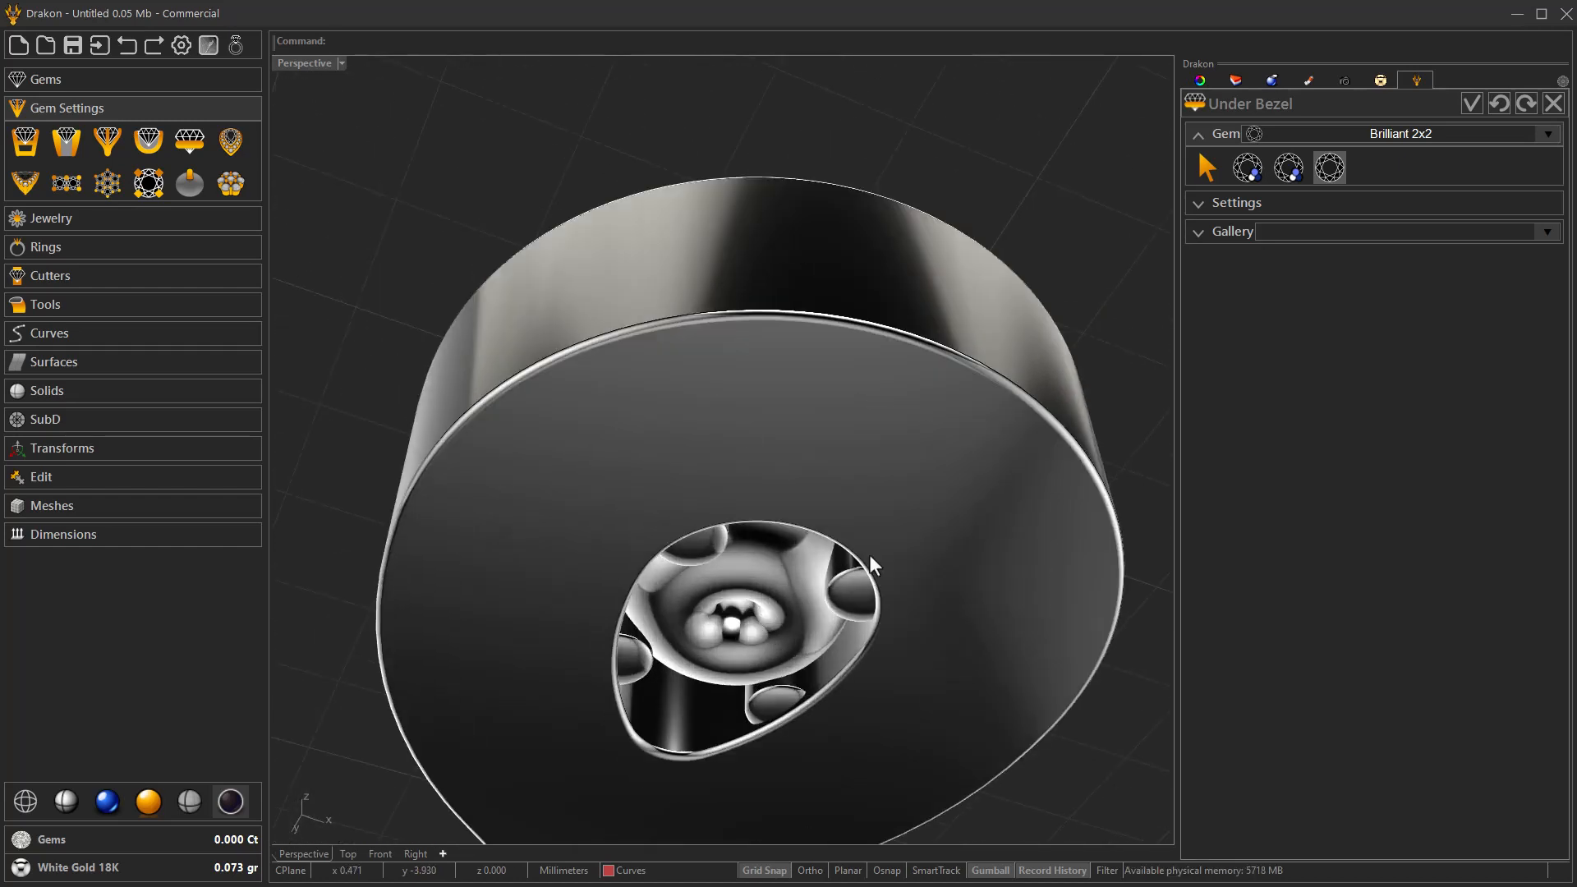
Set the under bezel's thickness to 0.40, bottom taper to 0.00 and depth to 1.60, and accept it.
{"action": "left_click", "coordinate": [1264, 205]}
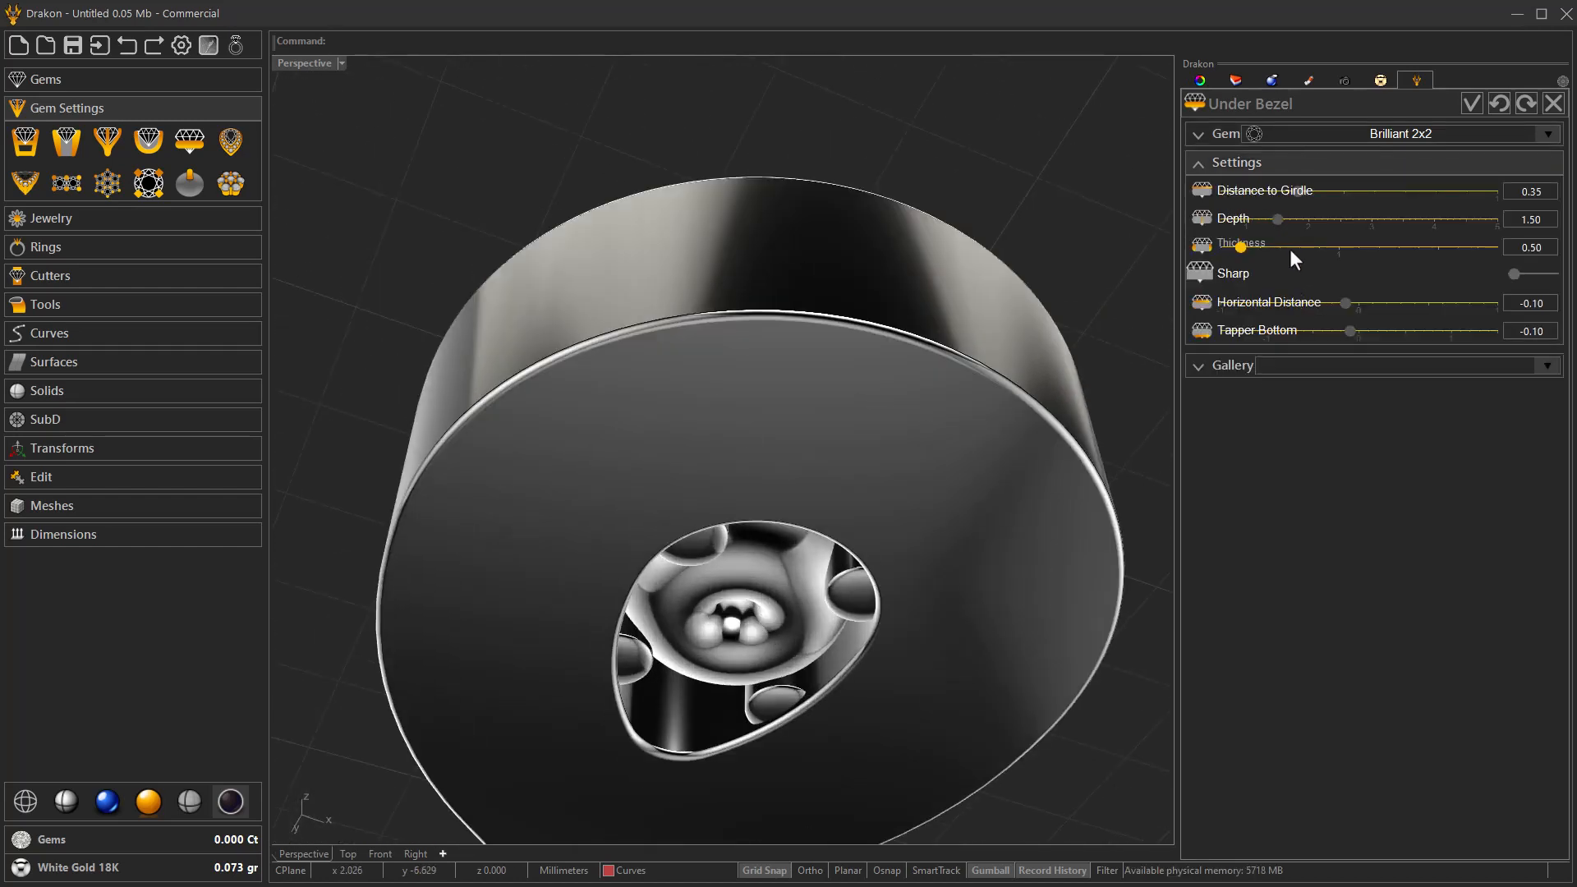
{"action": "left_click_drag", "start_coordinate": [1292, 248], "coordinate": [1294, 250]}
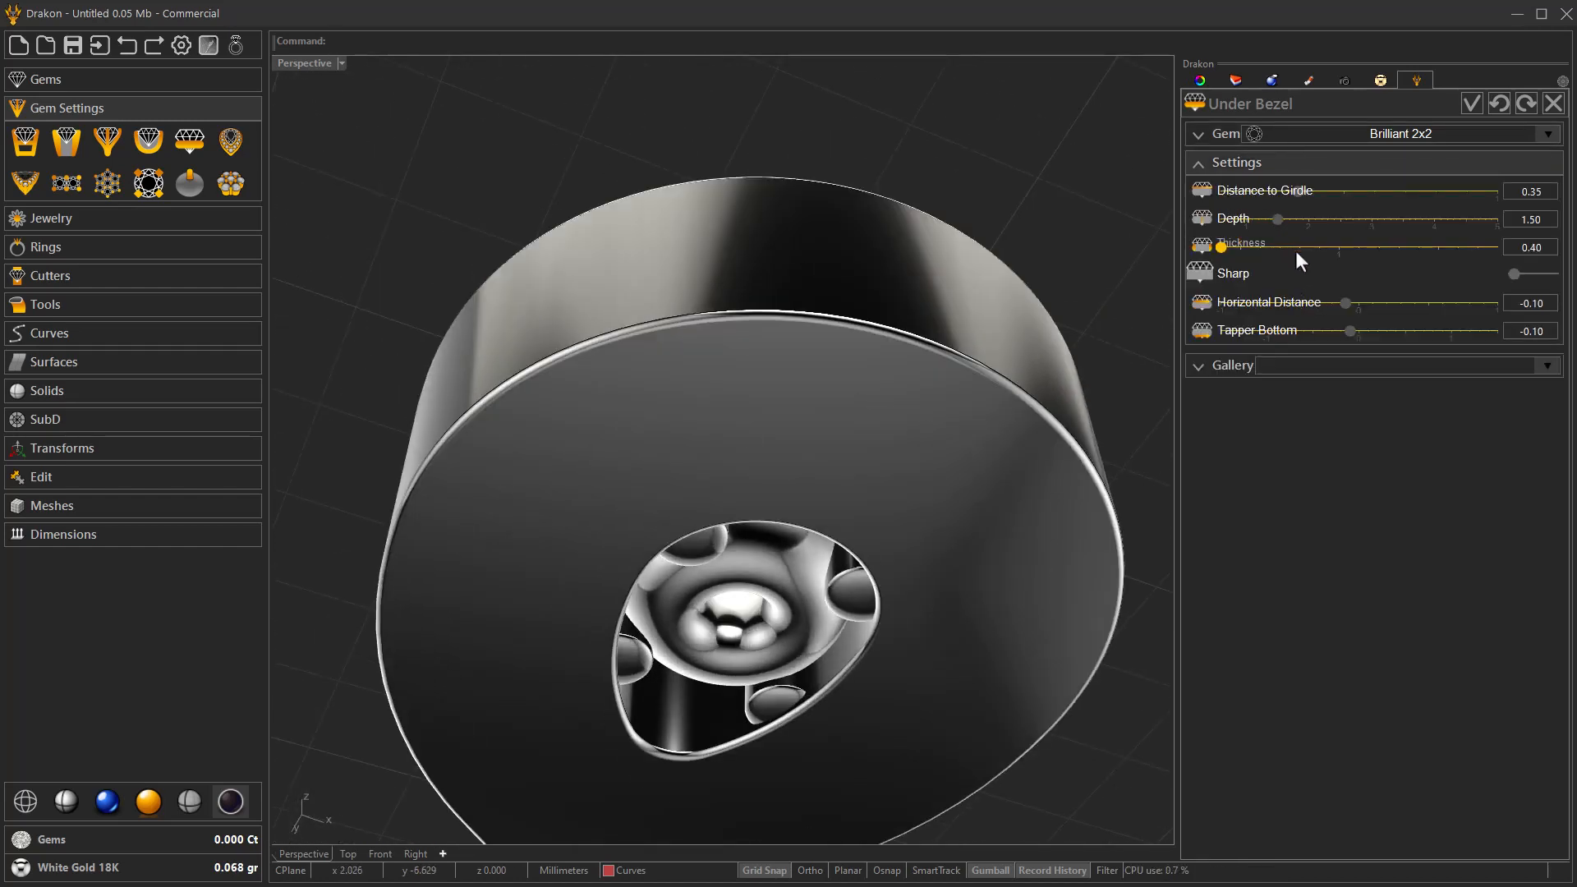
{"action": "left_click", "coordinate": [1319, 329]}
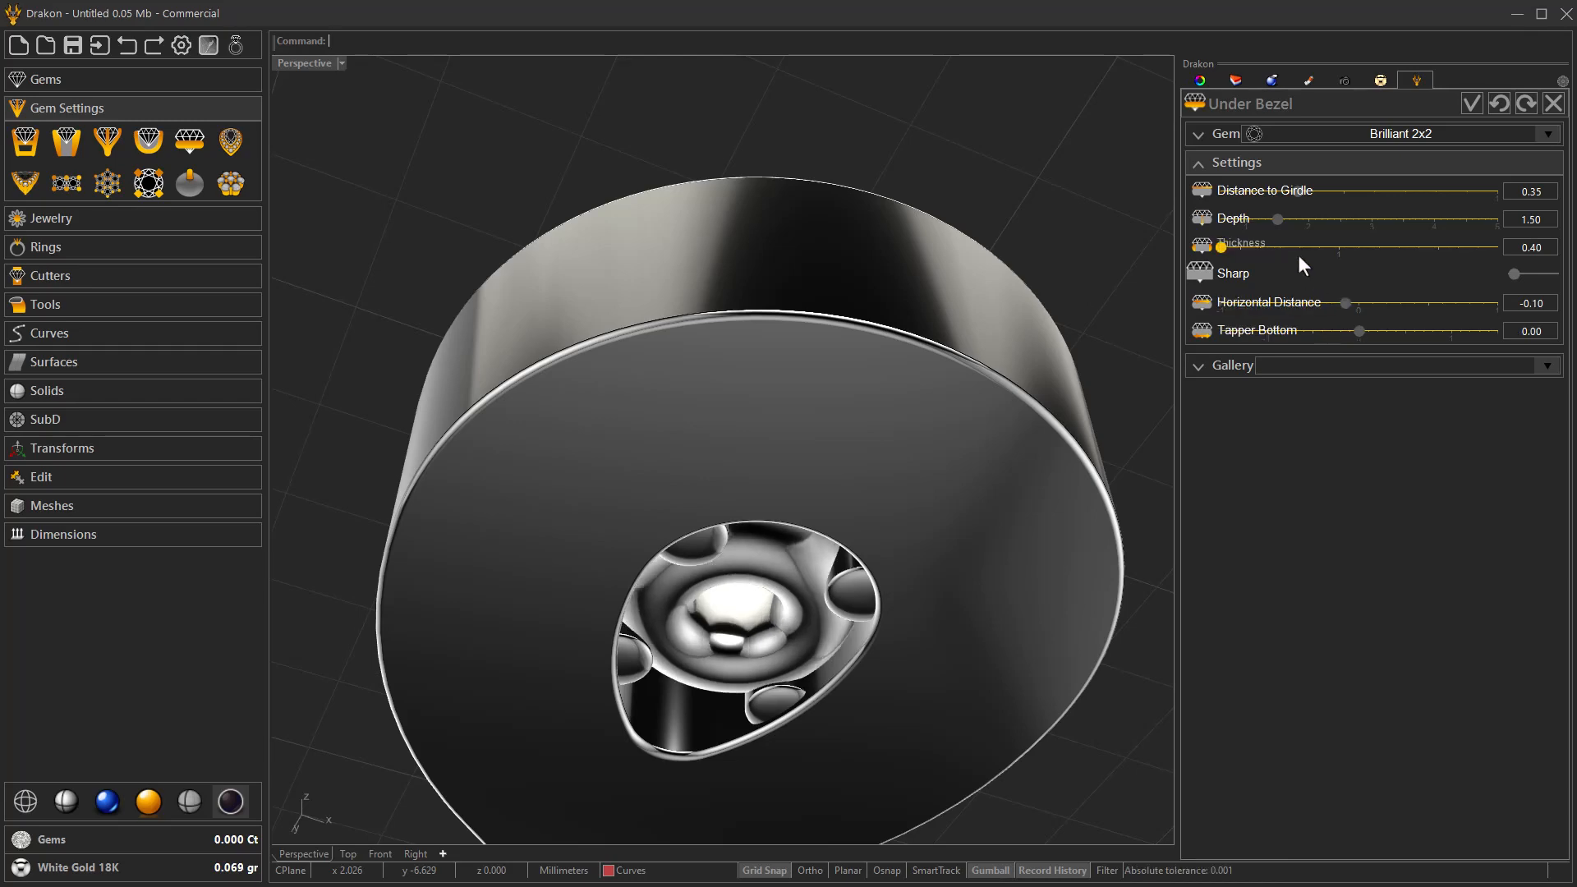
{"action": "left_click", "coordinate": [1313, 218]}
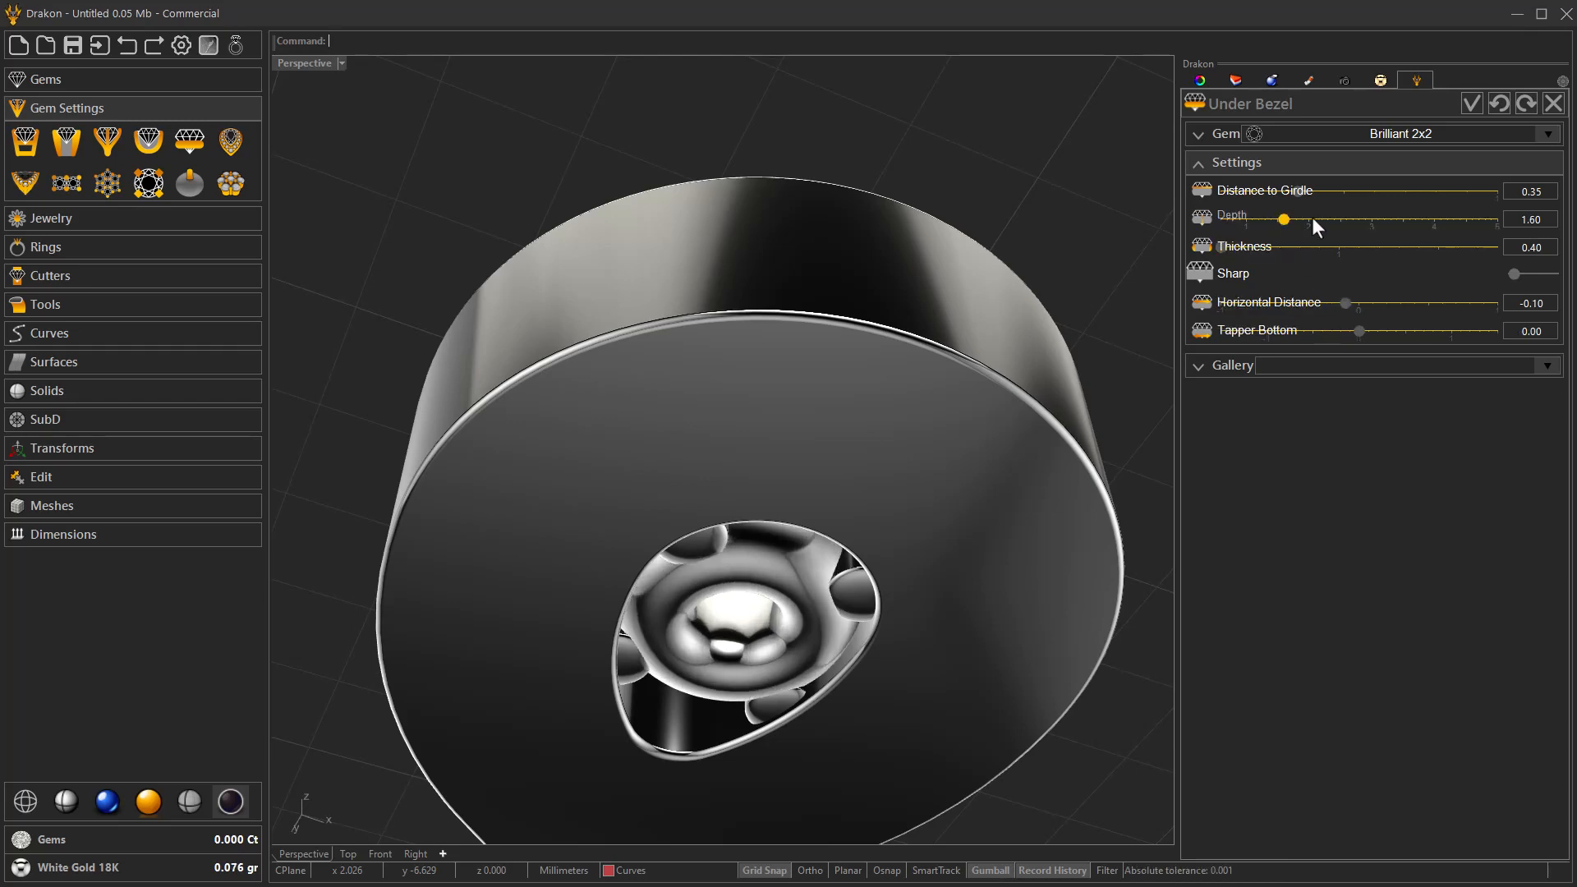
{"action": "right_click_drag", "start_coordinate": [969, 575], "coordinate": [824, 676]}
{"action": "scroll", "coordinate": [823, 676], "scroll_direction": "down", "scroll_amount": 2}
{"action": "scroll", "coordinate": [795, 458], "scroll_direction": "up", "scroll_amount": 7}
{"action": "right_click_drag", "start_coordinate": [795, 461], "coordinate": [910, 487]}
{"action": "scroll", "coordinate": [726, 506], "scroll_direction": "down", "scroll_amount": 6}
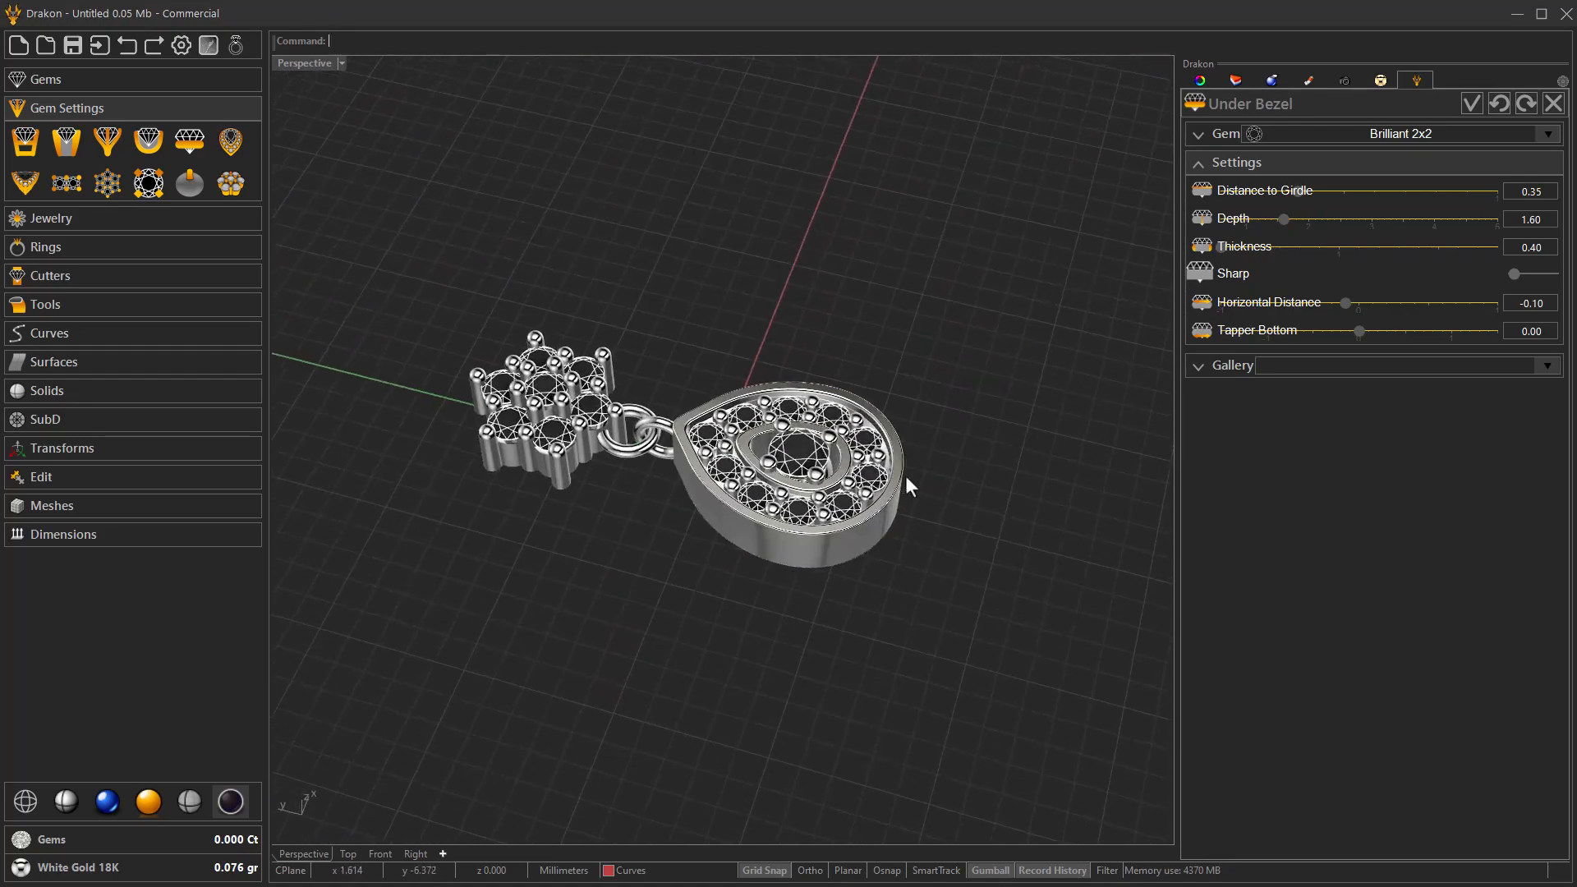
{"action": "left_click", "coordinate": [1467, 108]}
Add an Earring Post with a wire diameter of 0.80.
{"action": "right_click_drag", "start_coordinate": [1009, 509], "coordinate": [674, 427]}
{"action": "scroll", "coordinate": [790, 460], "scroll_direction": "up", "scroll_amount": 3}
{"action": "left_click", "coordinate": [61, 219]}
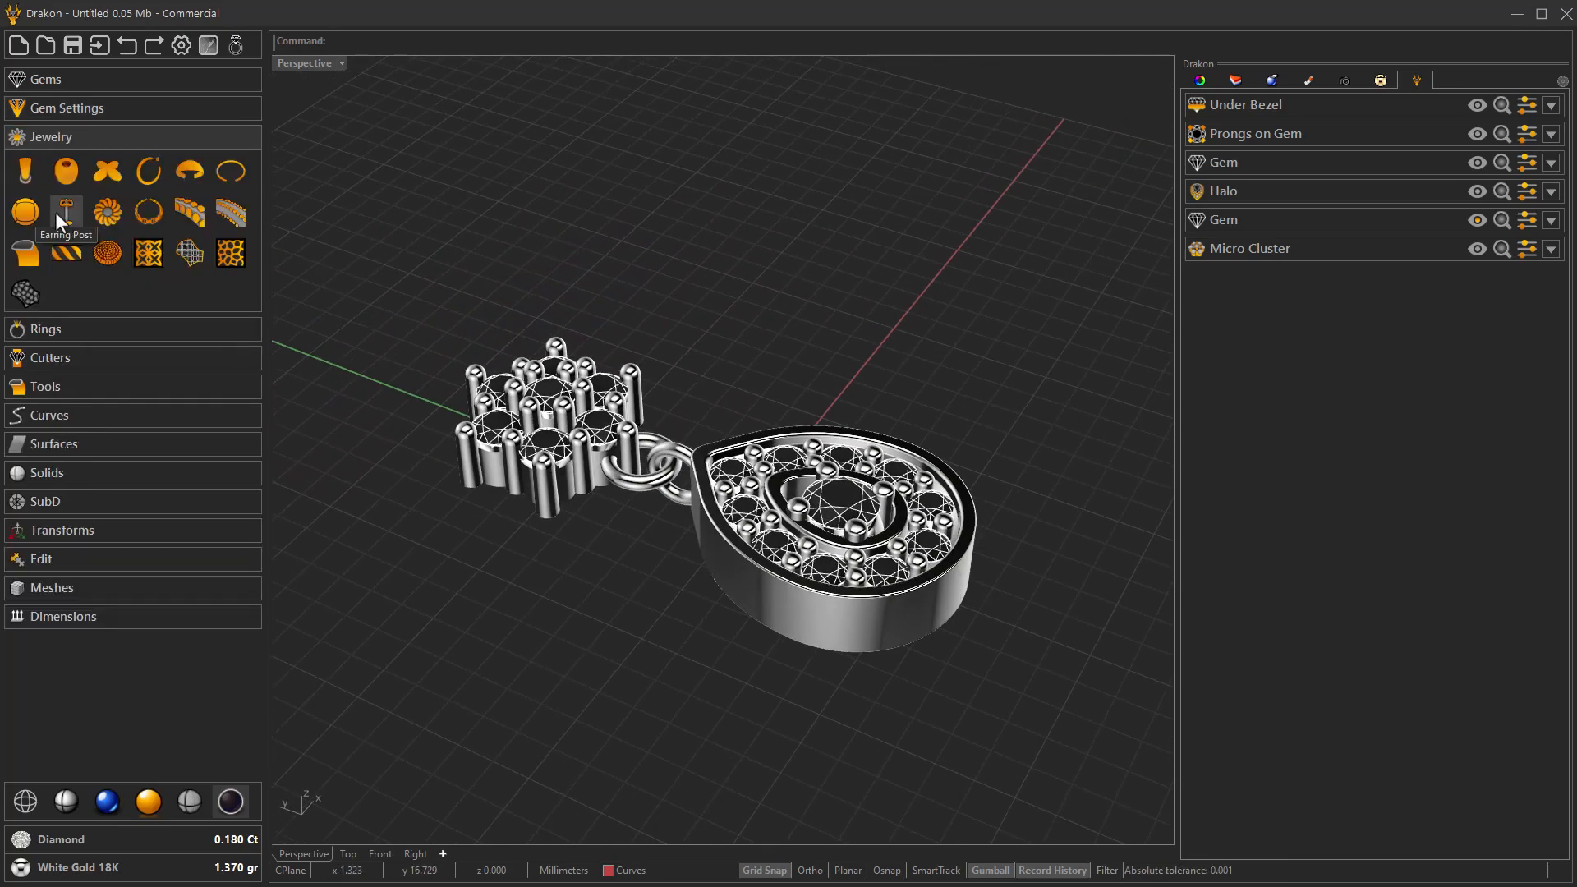
{"action": "left_click", "coordinate": [67, 209]}
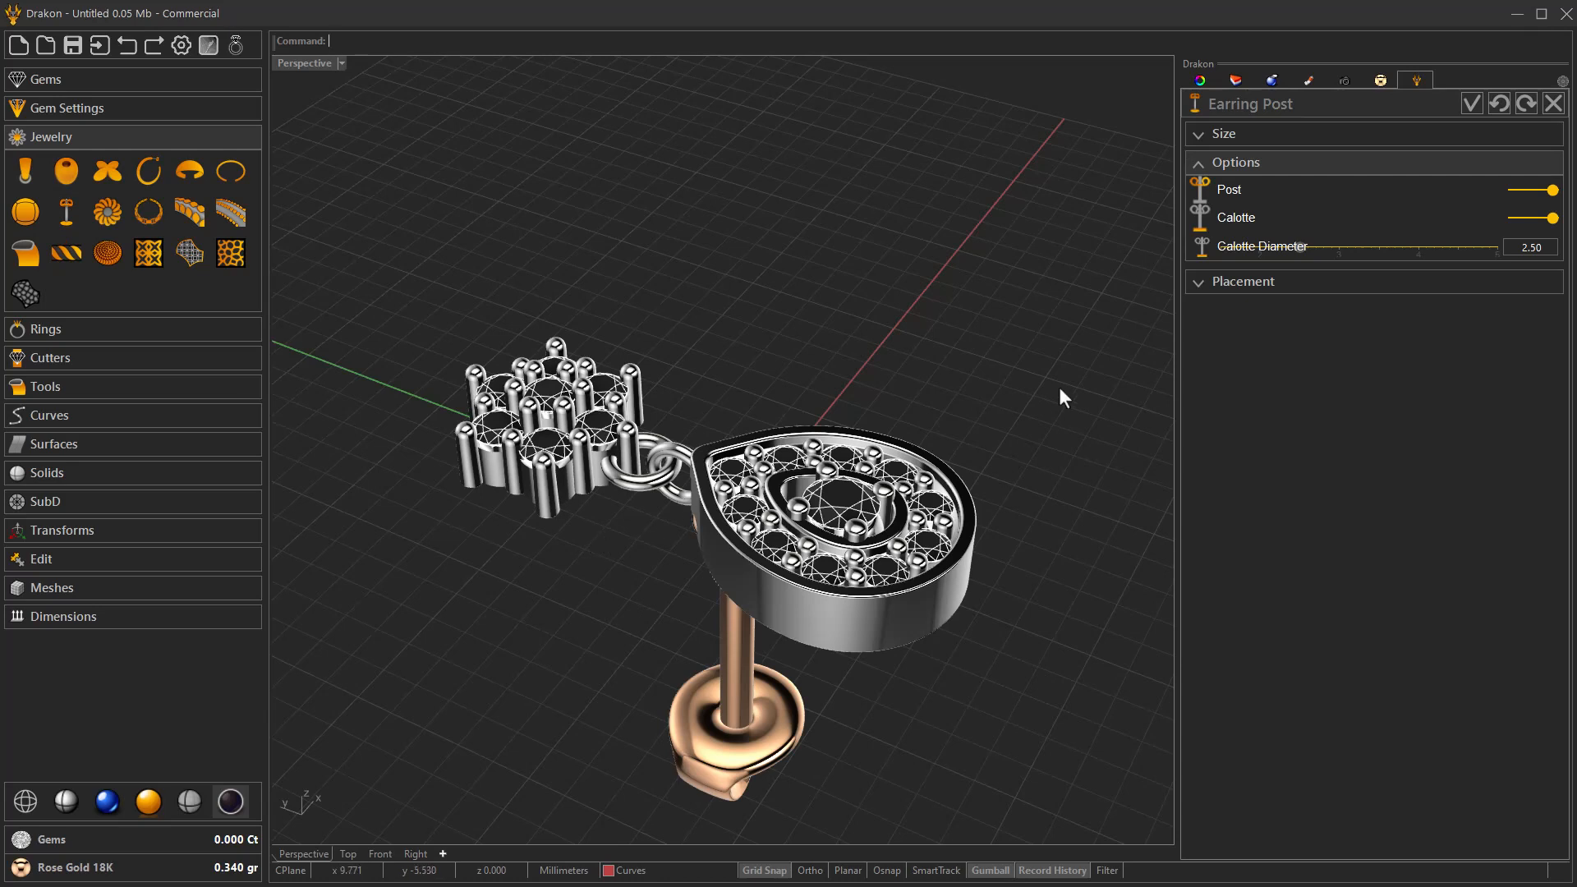
{"action": "left_click", "coordinate": [1285, 137]}
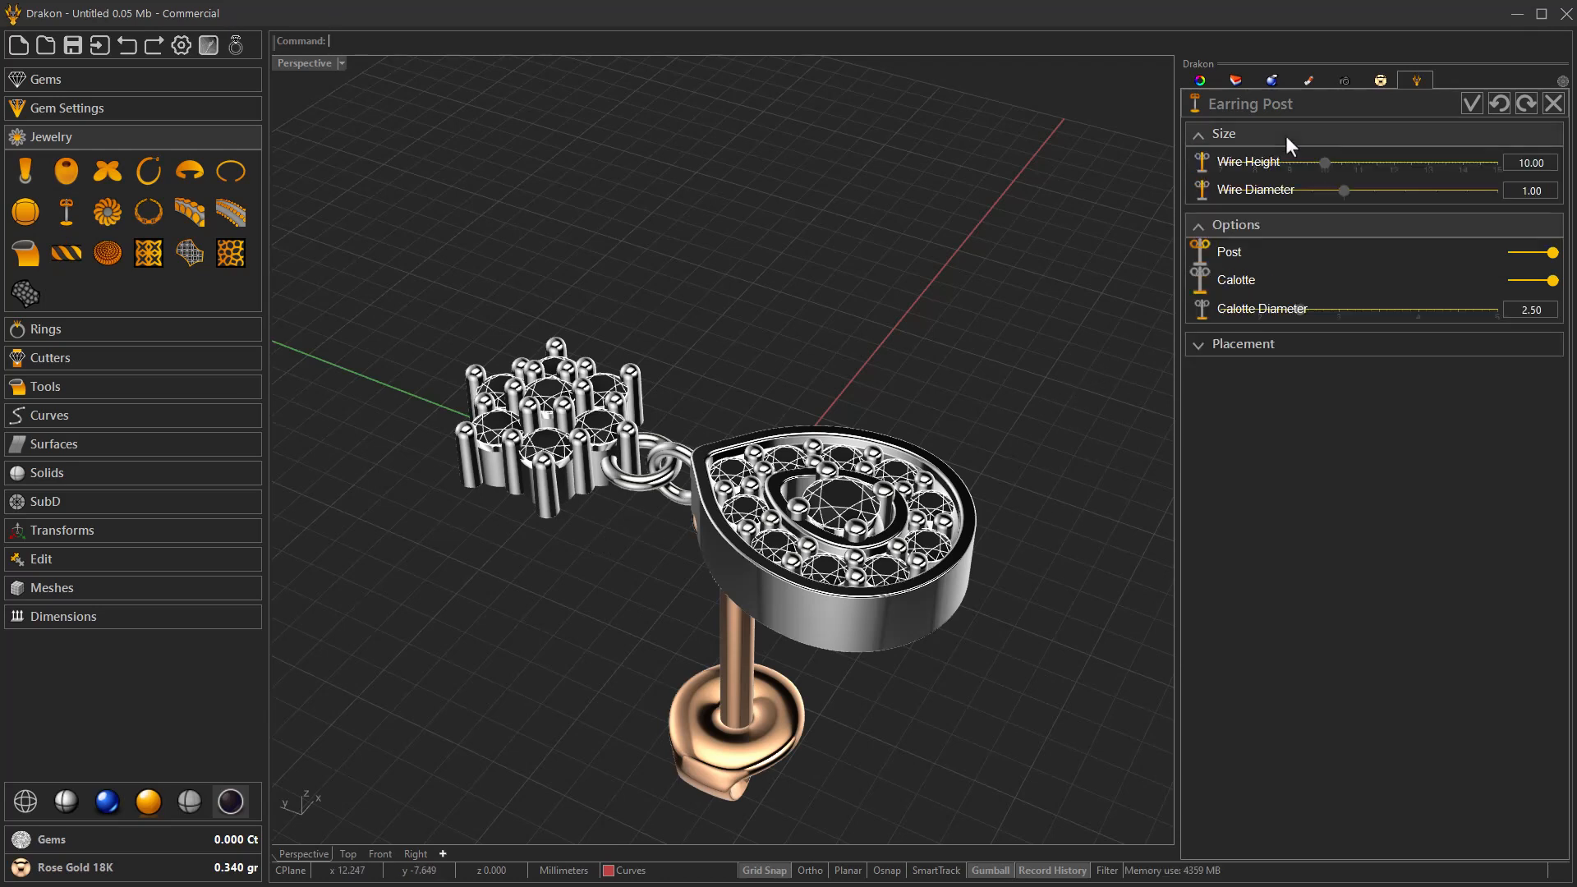
{"action": "left_click", "coordinate": [1303, 188]}
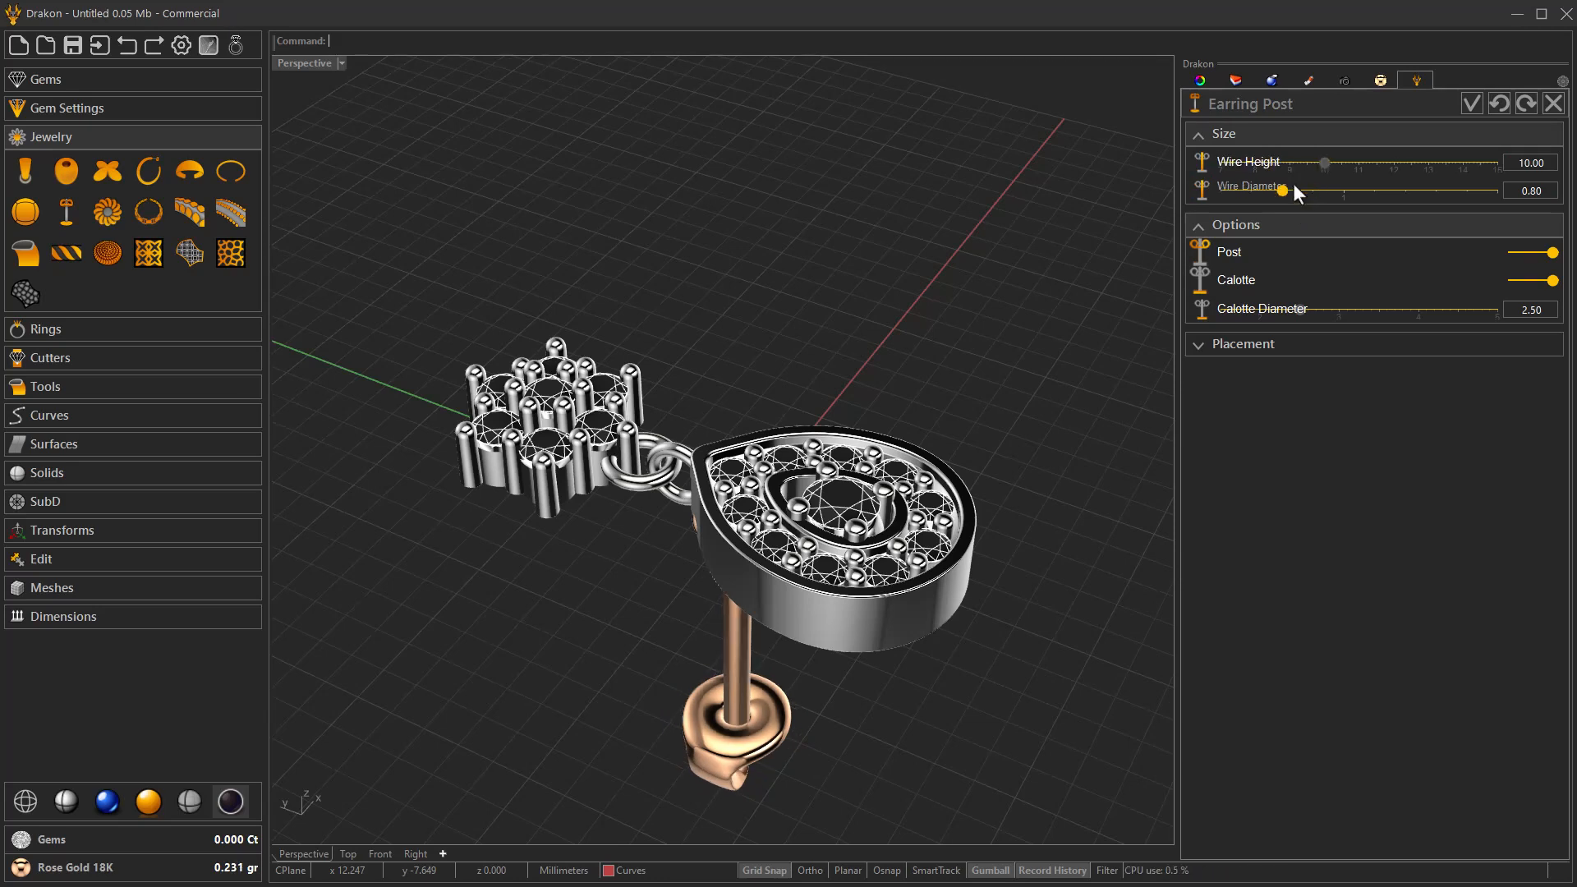
Position the earring post beneath the centre of the micro cluster.
{"action": "left_click", "coordinate": [1240, 343]}
{"action": "left_click", "coordinate": [1253, 224]}
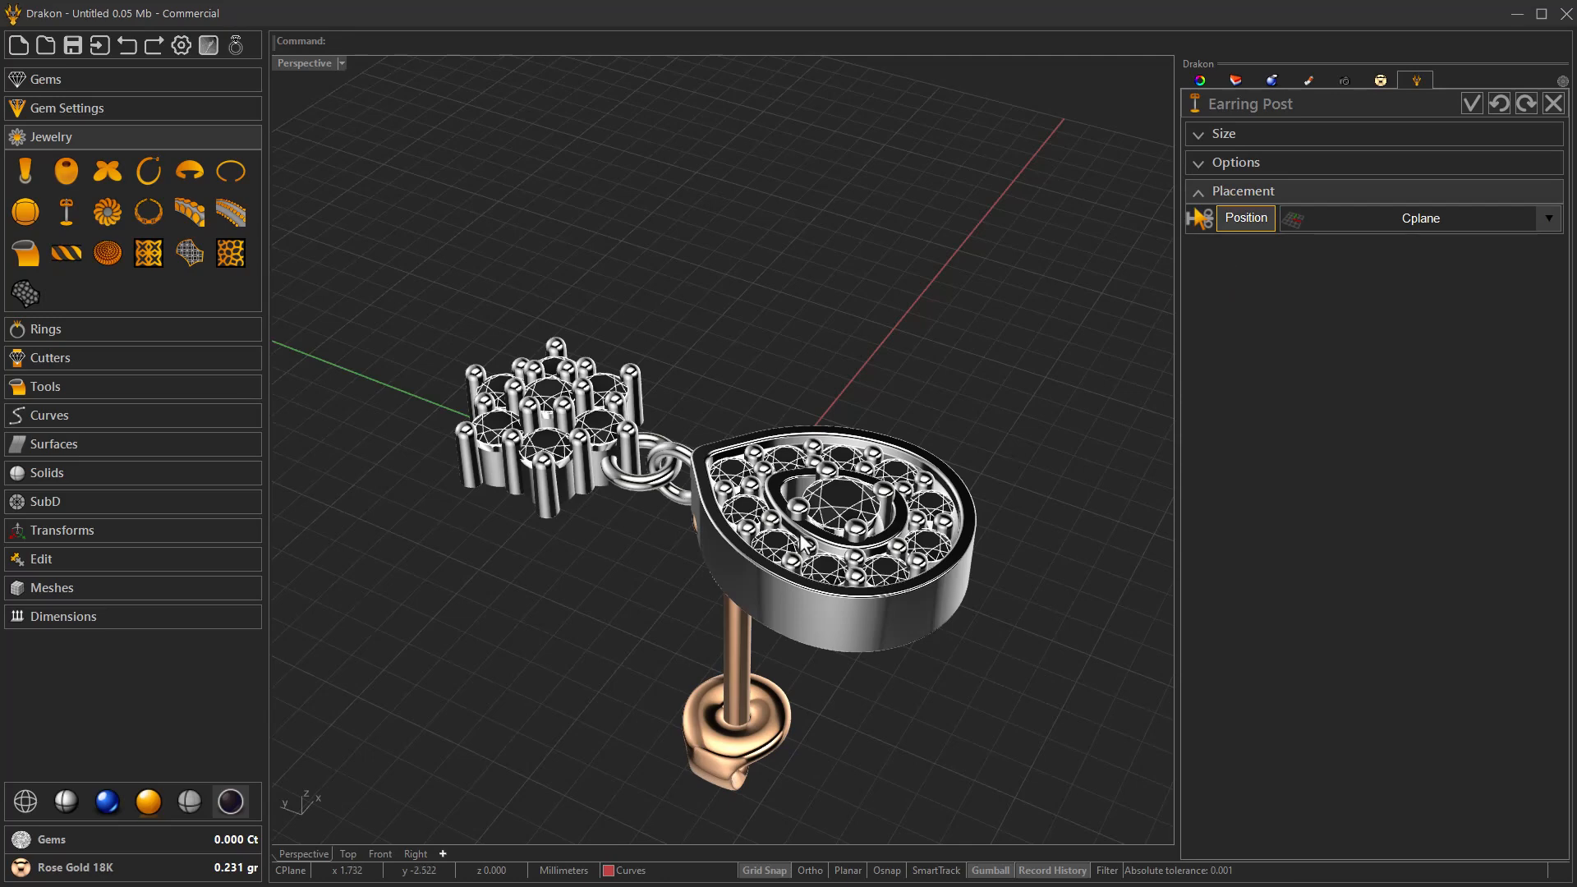
{"action": "right_click_drag", "start_coordinate": [698, 582], "coordinate": [556, 606]}
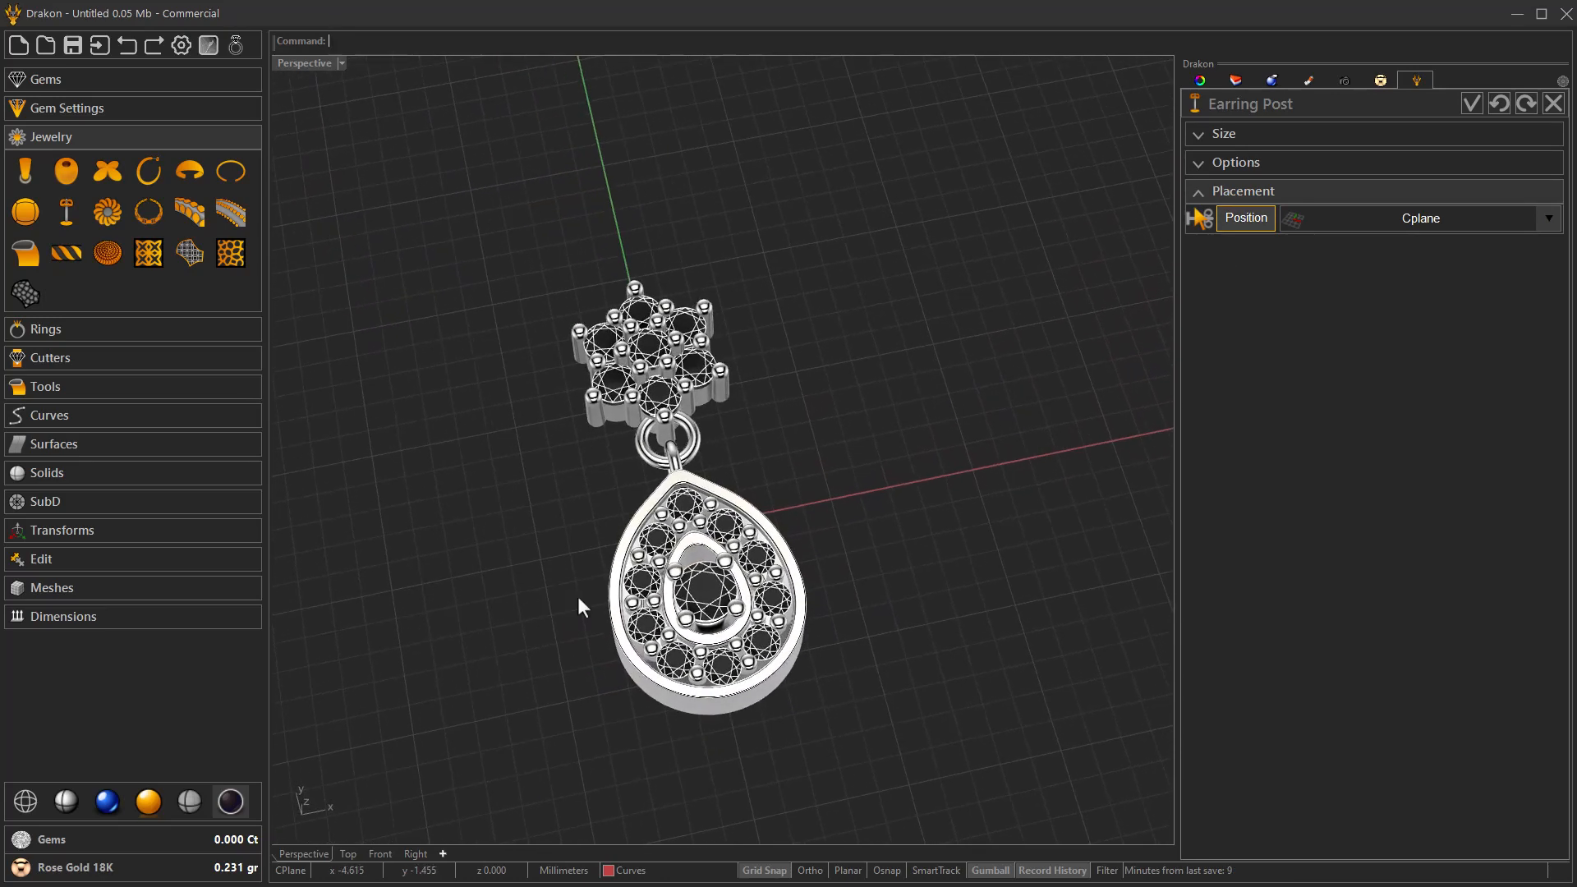
{"action": "left_click", "coordinate": [1239, 220]}
{"action": "right_click_drag", "start_coordinate": [646, 362], "coordinate": [638, 427]}
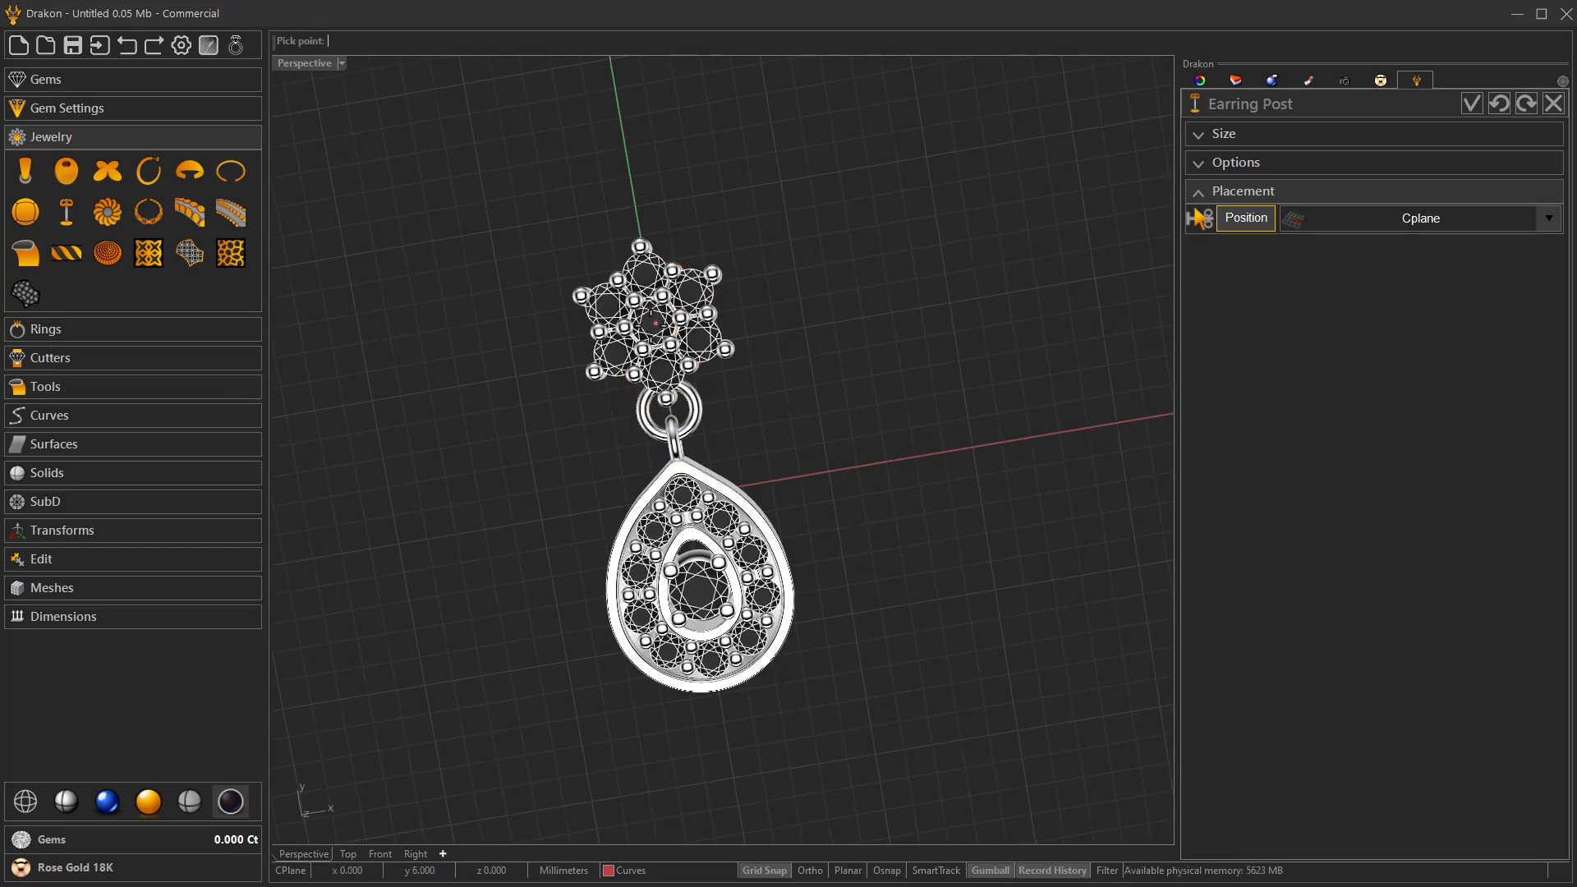
{"action": "left_click", "coordinate": [655, 323]}
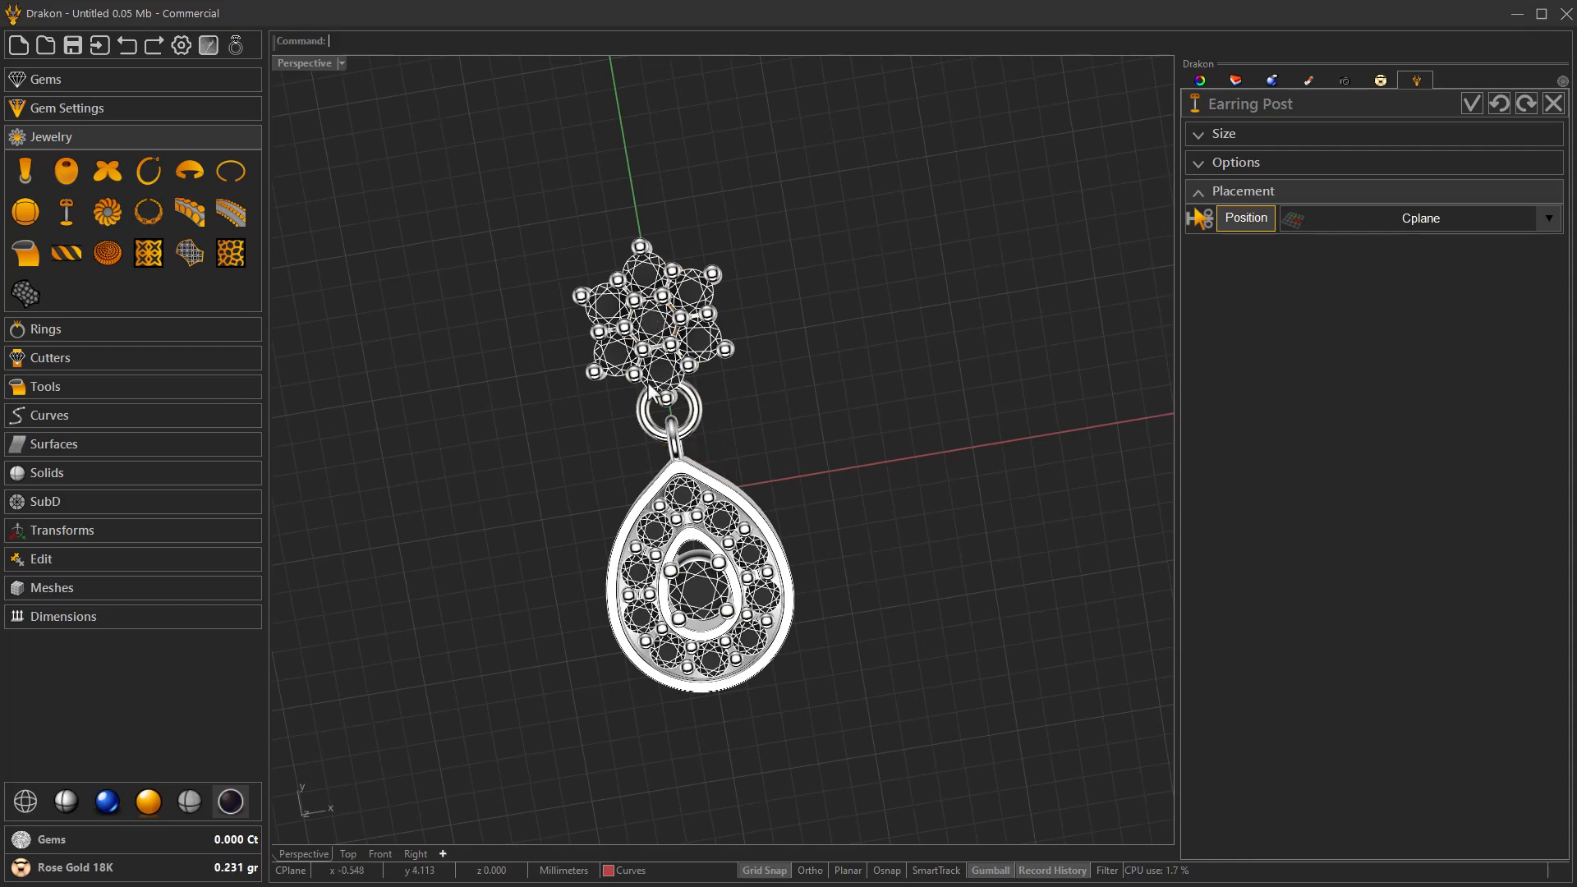
{"action": "right_click_drag", "start_coordinate": [577, 536], "coordinate": [688, 379]}
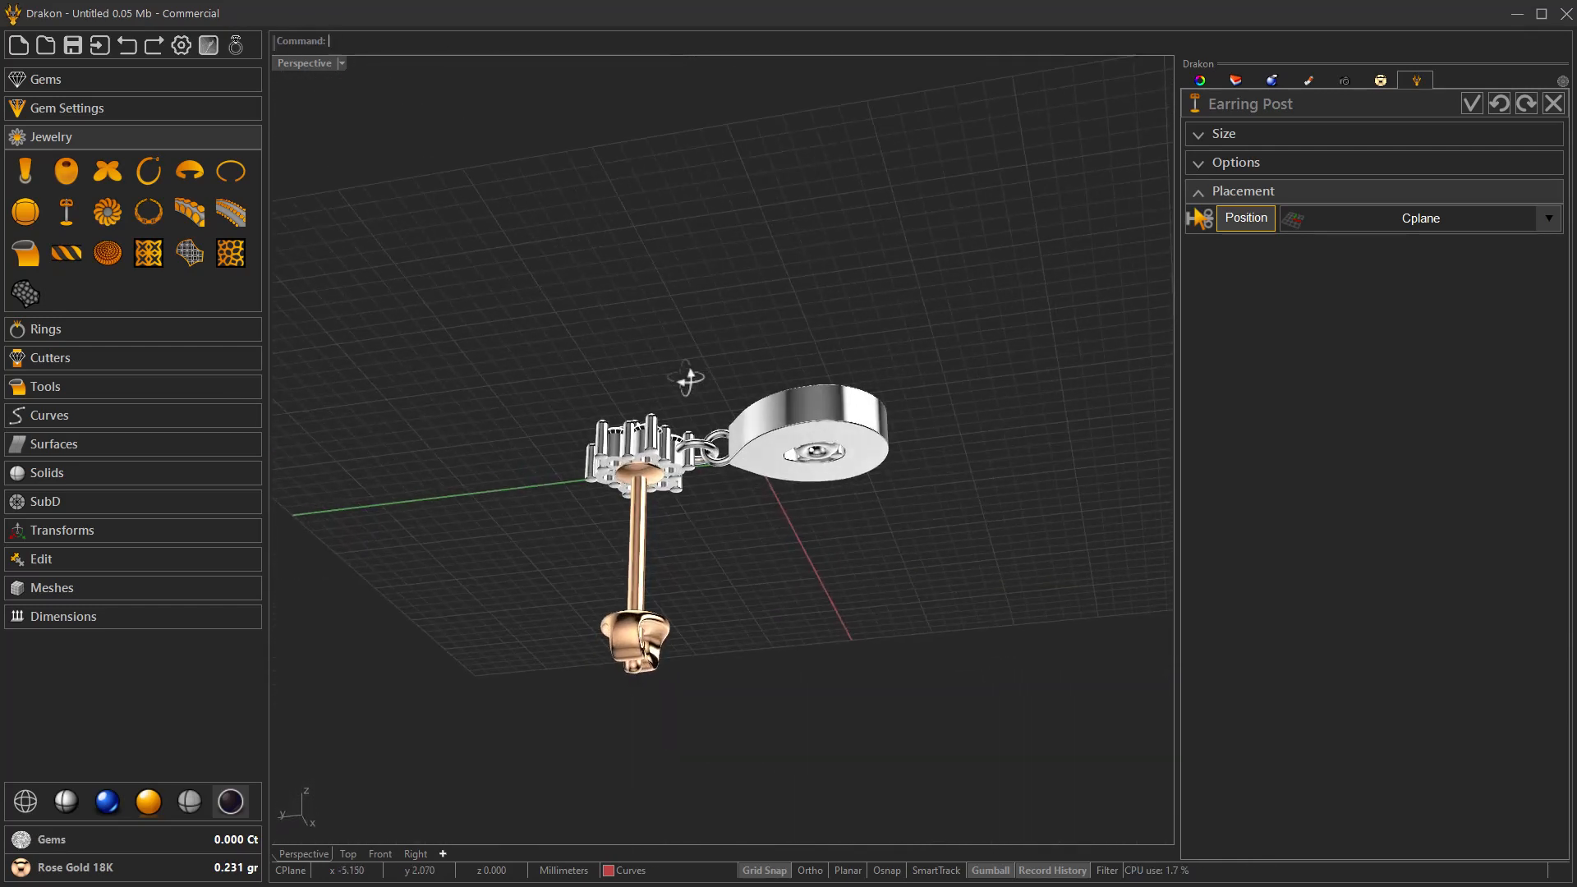
Set the earring post's calotte diameter to 1.90 and accept the post.
{"action": "left_click", "coordinate": [1232, 163]}
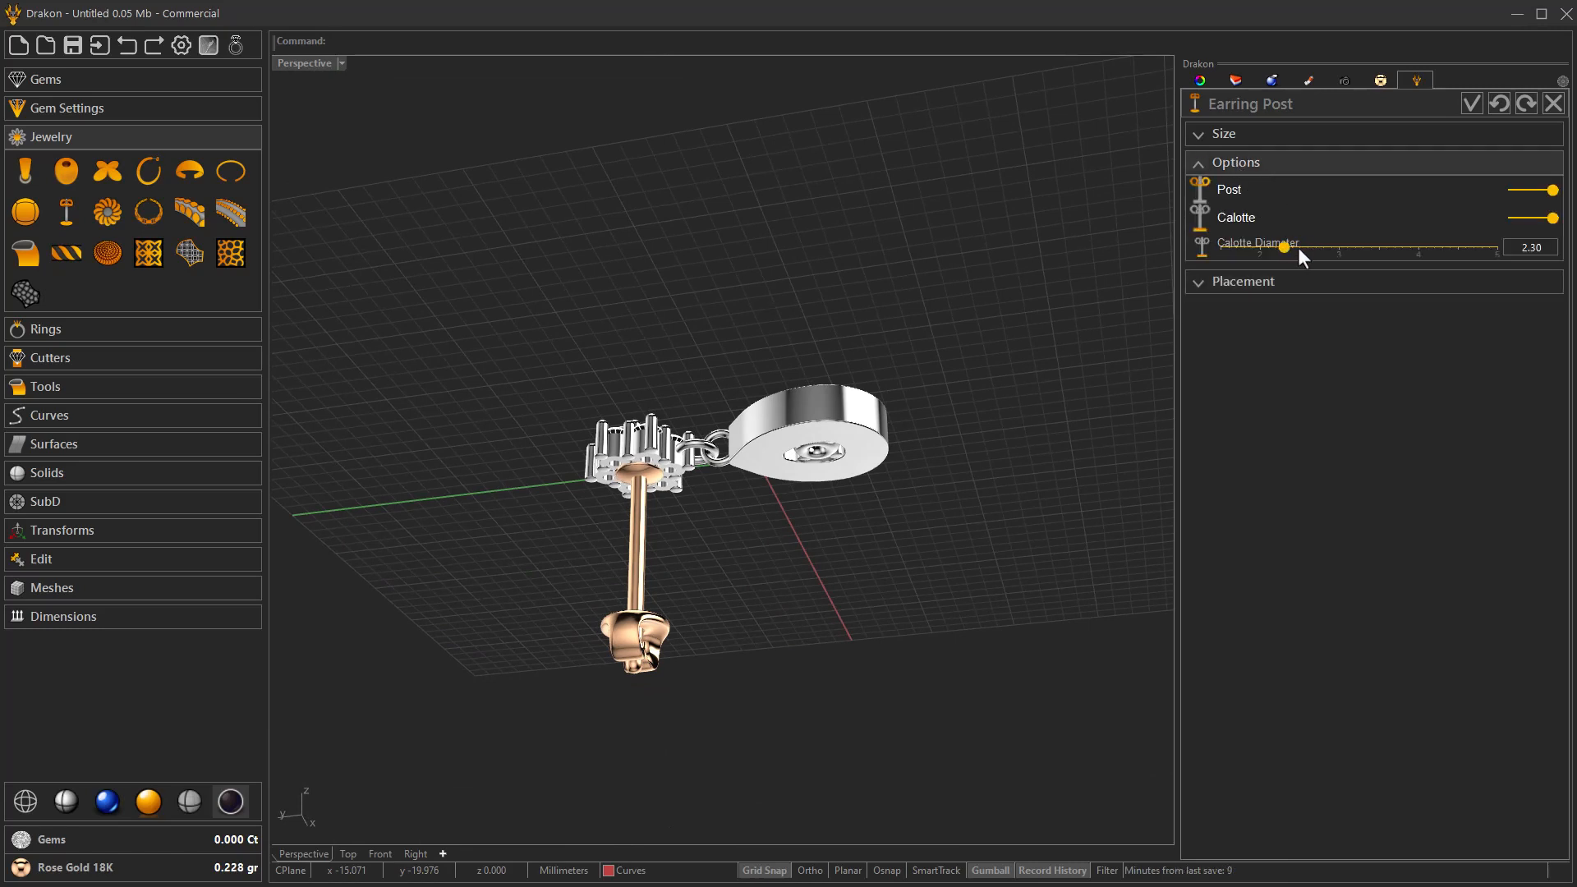
{"action": "scroll", "coordinate": [1297, 248], "scroll_direction": "down", "scroll_amount": 1}
{"action": "right_click_drag", "start_coordinate": [906, 483], "coordinate": [787, 456]}
{"action": "scroll", "coordinate": [636, 493], "scroll_direction": "up", "scroll_amount": 9}
{"action": "right_click_drag", "start_coordinate": [642, 464], "coordinate": [781, 438]}
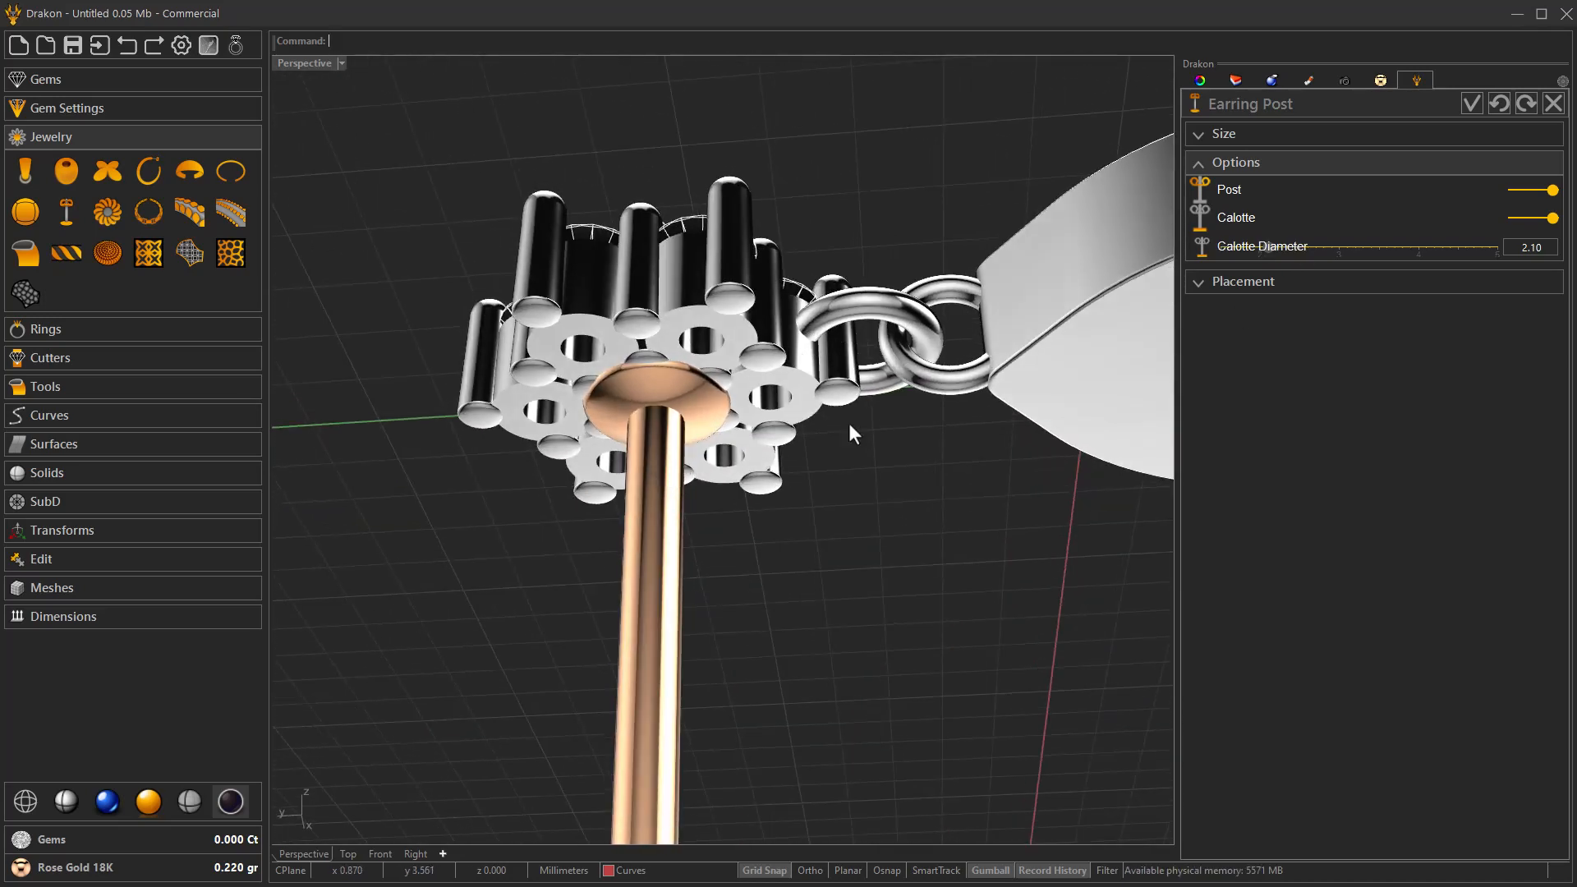
{"action": "scroll", "coordinate": [1318, 246], "scroll_direction": "down", "scroll_amount": 1}
{"action": "scroll", "coordinate": [1317, 245], "scroll_direction": "down", "scroll_amount": 1}
{"action": "scroll", "coordinate": [863, 461], "scroll_direction": "down", "scroll_amount": 4}
{"action": "scroll", "coordinate": [670, 386], "scroll_direction": "down", "scroll_amount": 4}
{"action": "right_click_drag", "start_coordinate": [669, 386], "coordinate": [748, 548]}
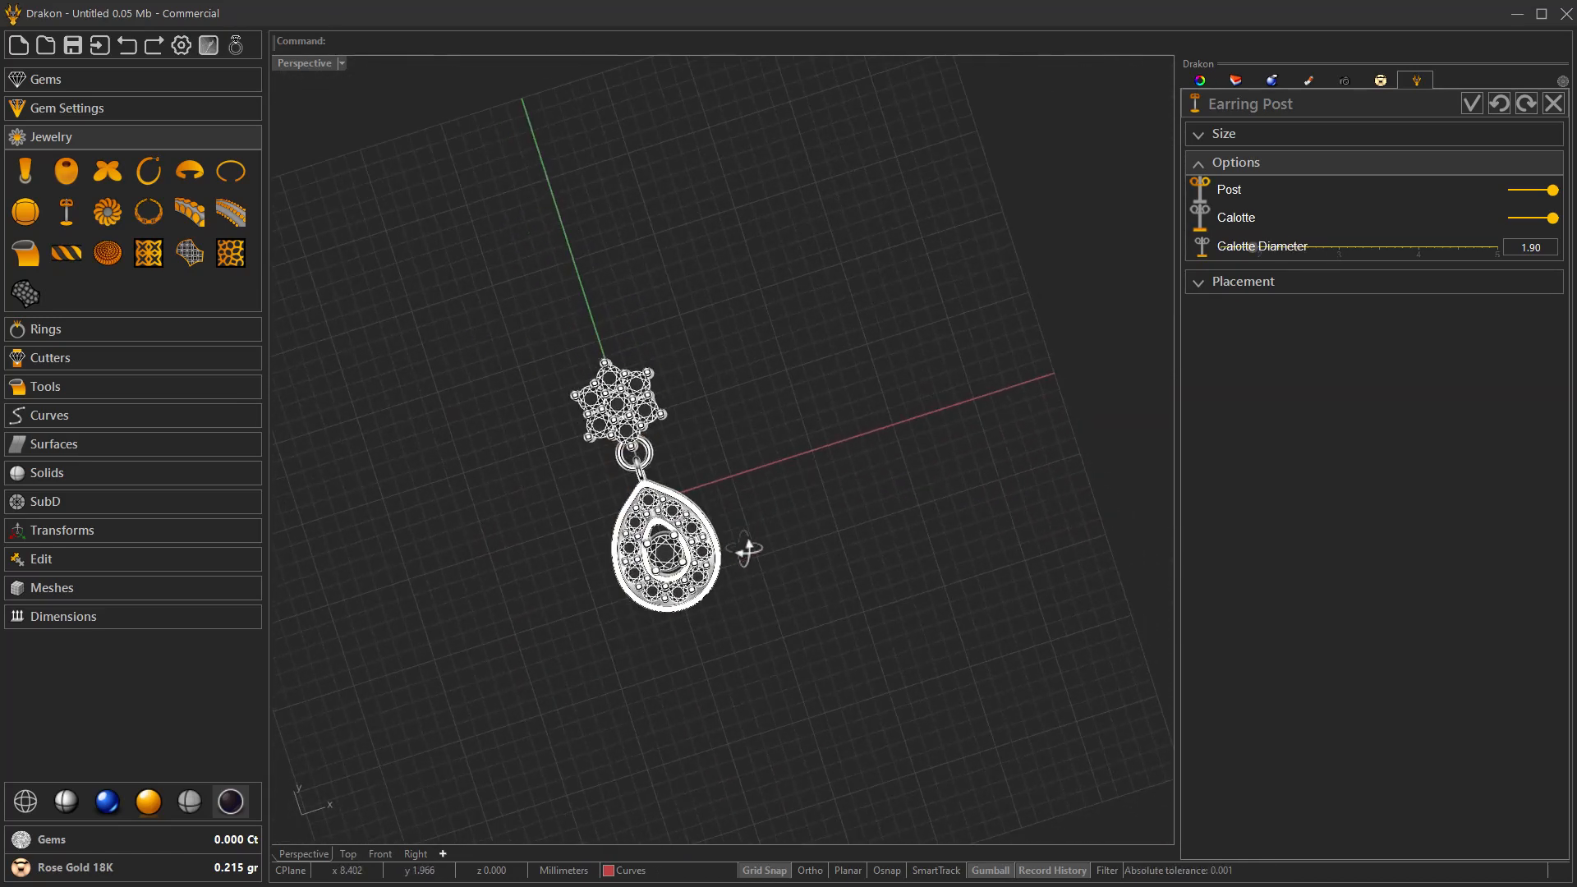
{"action": "left_click", "coordinate": [1470, 104]}
Assign the White Gold 18K metal material to the earring post and its back.
{"action": "scroll", "coordinate": [737, 503], "scroll_direction": "up", "scroll_amount": 3}
{"action": "right_click_drag", "start_coordinate": [738, 503], "coordinate": [764, 411]}
{"action": "left_click", "coordinate": [554, 667]}
{"action": "left_click", "coordinate": [100, 872]}
{"action": "left_click", "coordinate": [1439, 306]}
{"action": "left_click", "coordinate": [943, 477]}
{"action": "right_click_drag", "start_coordinate": [942, 477], "coordinate": [834, 534]}
{"action": "scroll", "coordinate": [802, 565], "scroll_direction": "up", "scroll_amount": 5}
{"action": "scroll", "coordinate": [770, 703], "scroll_direction": "up", "scroll_amount": 2}
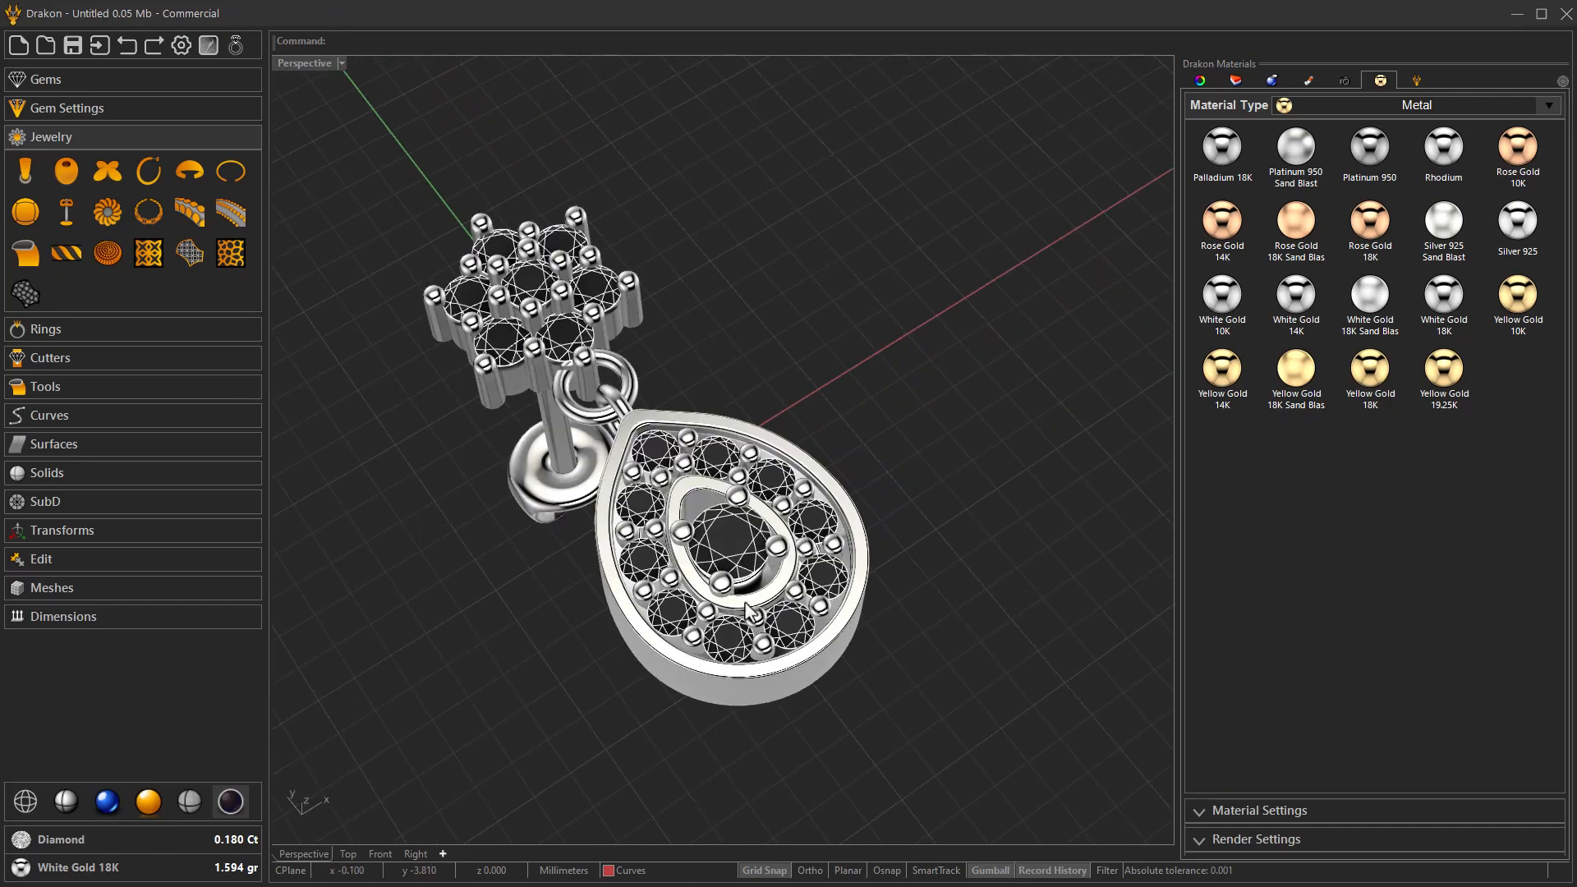
Reopen the halo for editing, set its channel space to 0.00, and accept the change.
{"action": "left_click", "coordinate": [827, 676]}
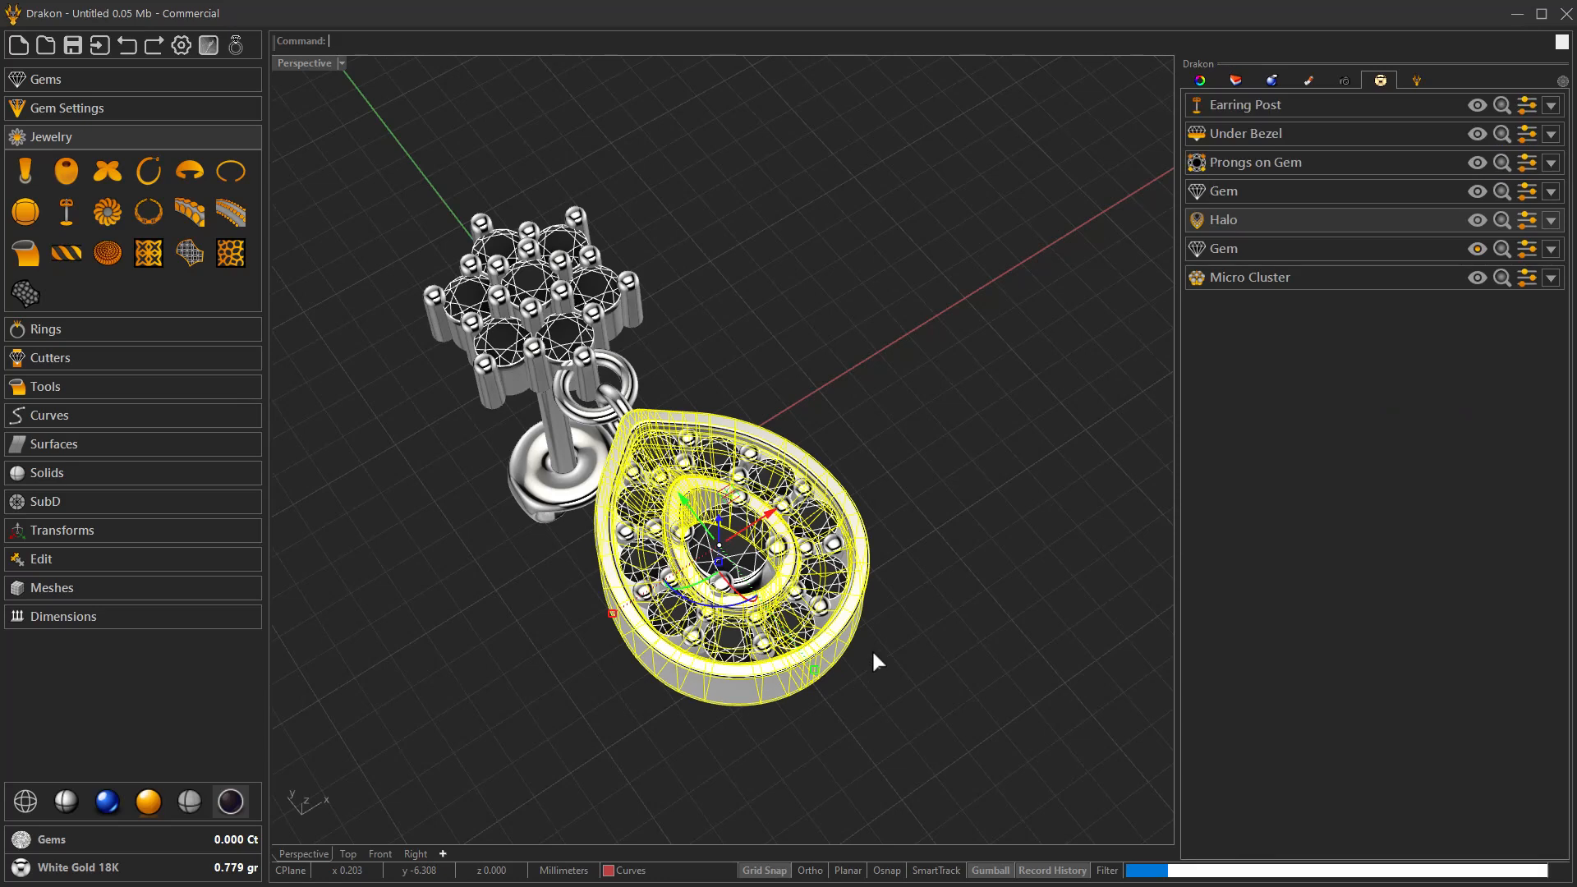
{"action": "key", "text": "Delete"}
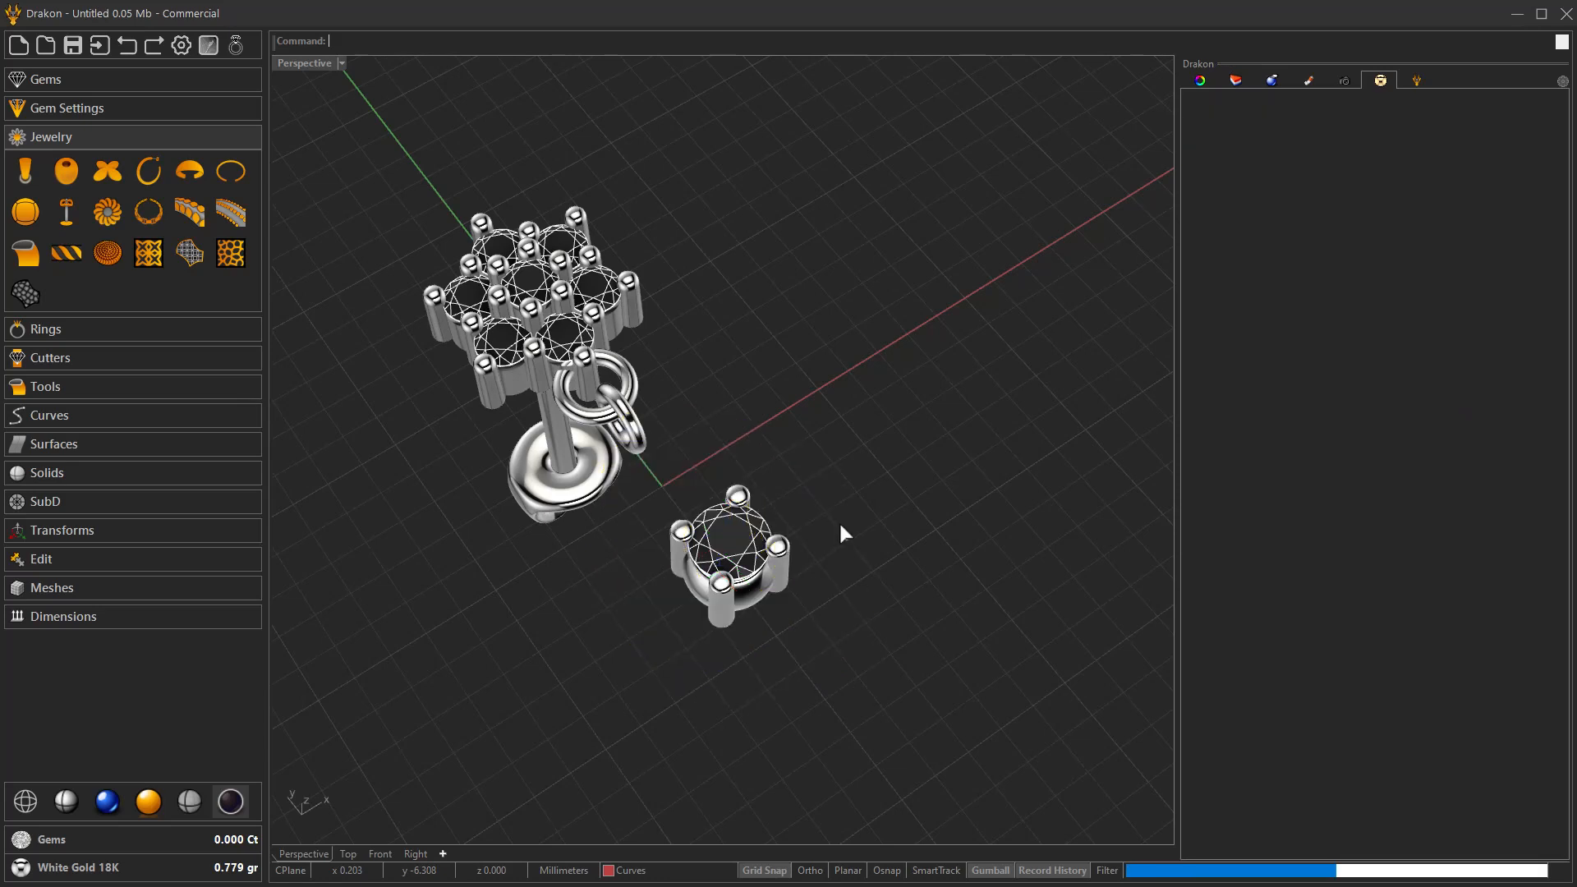
{"action": "key", "text": "ctrl+z"}
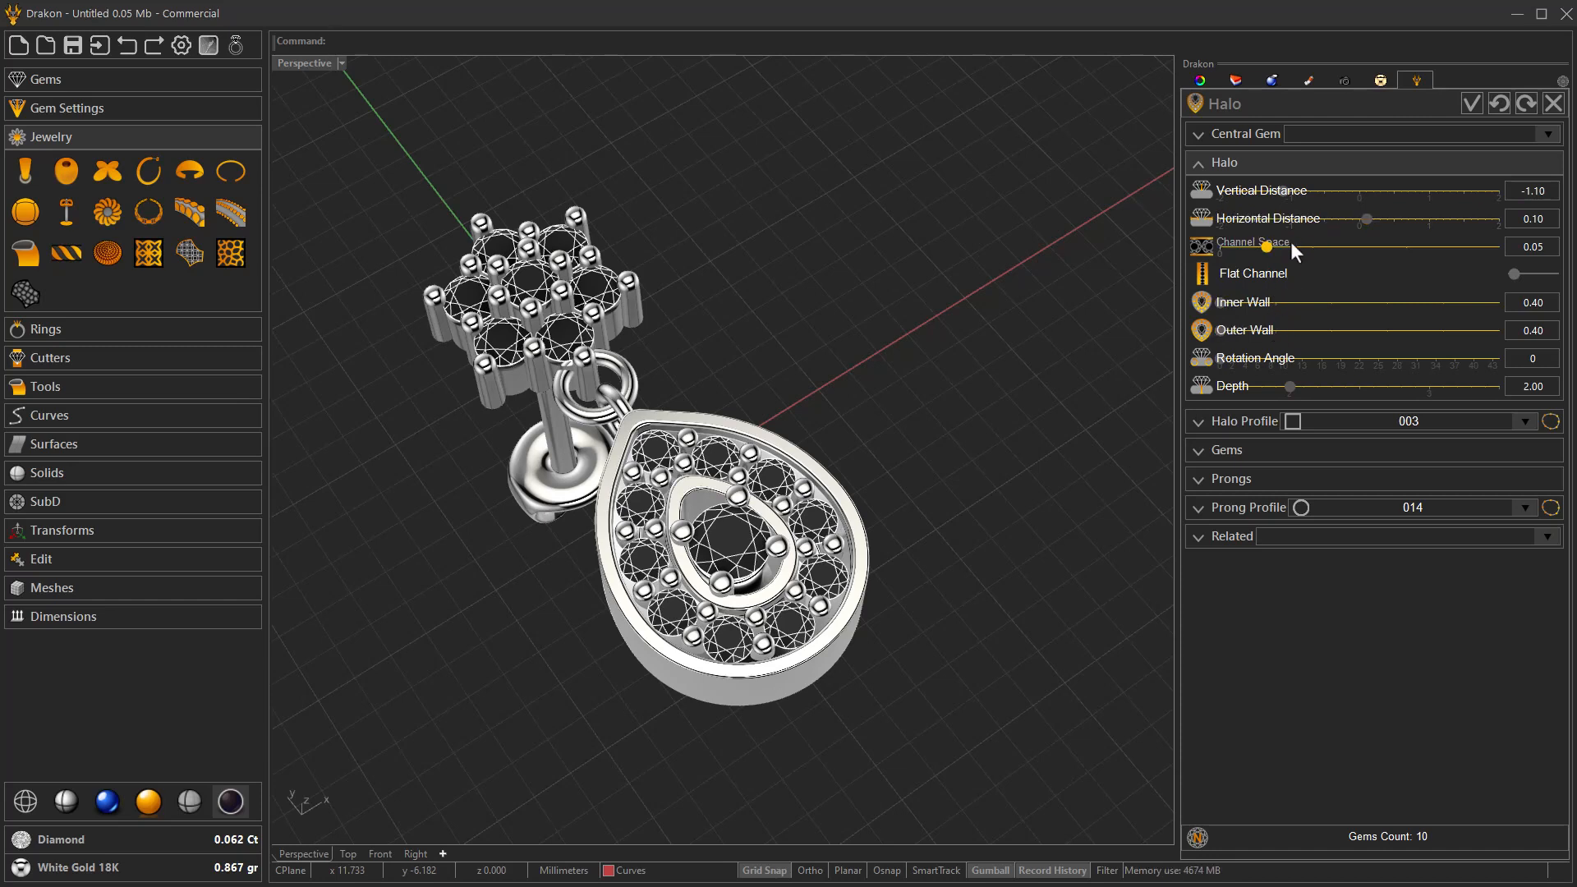
{"action": "scroll", "coordinate": [1290, 243], "scroll_direction": "down", "scroll_amount": 1}
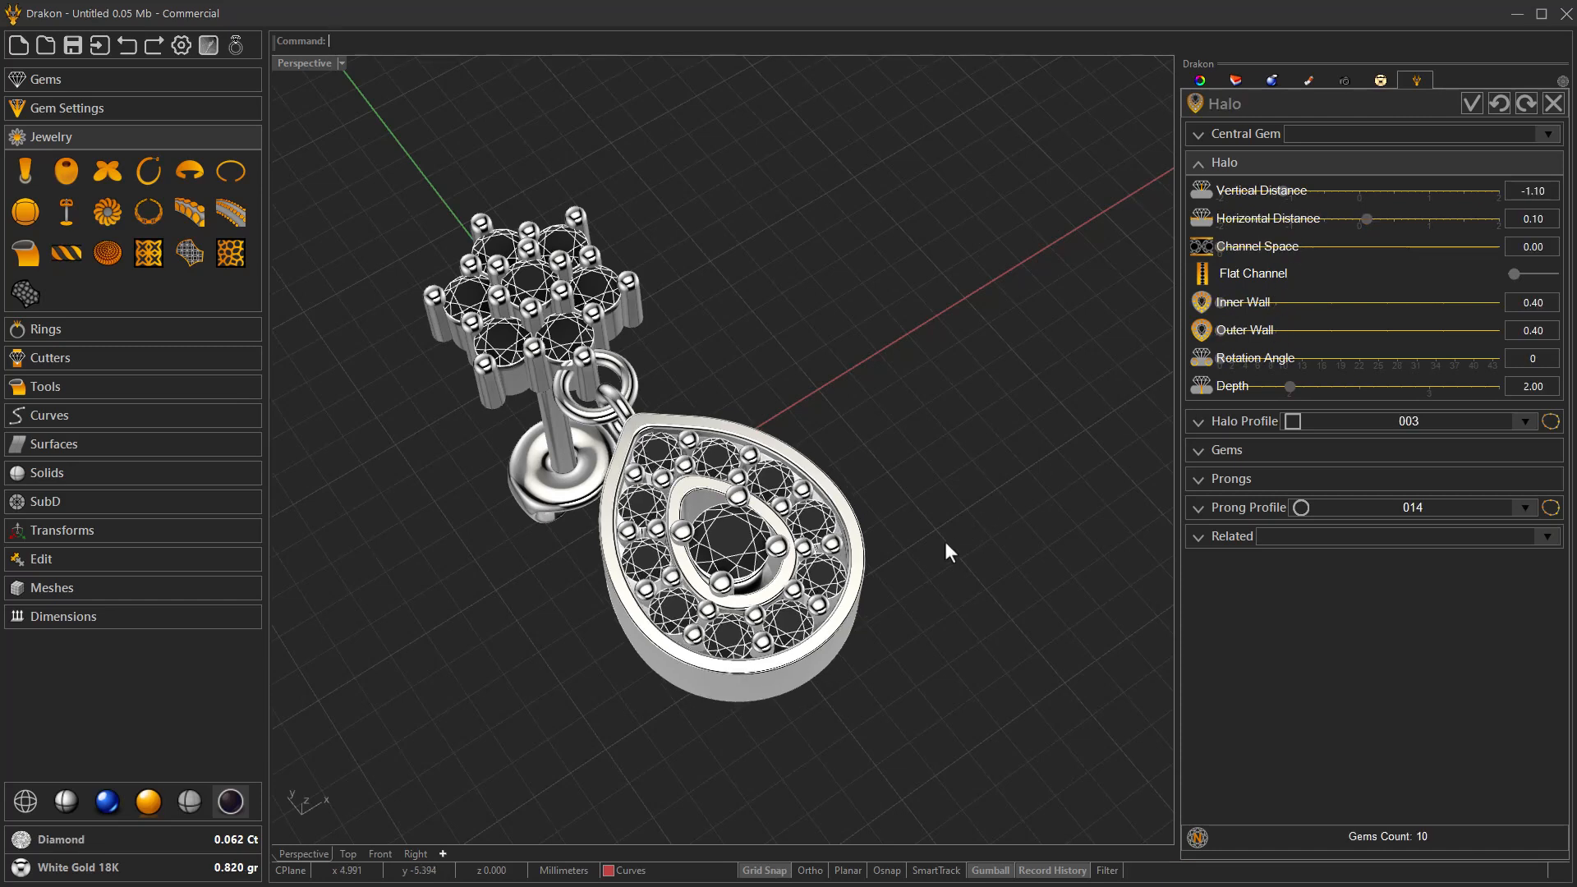
{"action": "right_click_drag", "start_coordinate": [909, 557], "coordinate": [853, 584]}
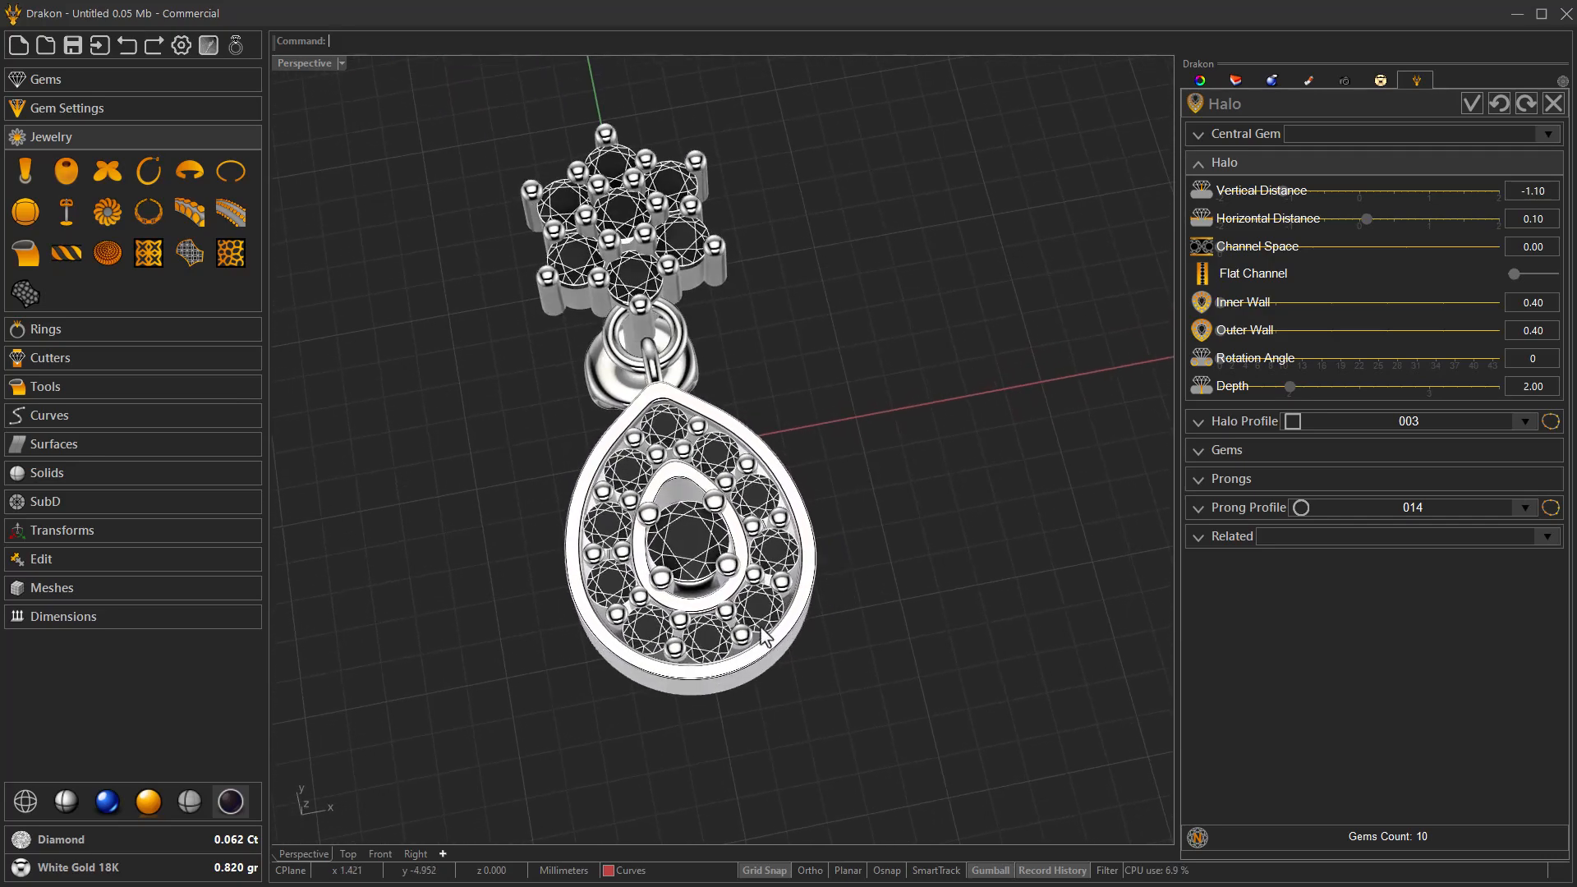
{"action": "left_click", "coordinate": [1472, 105]}
Select the whole earring and copy it along the X axis to make a matching pair.
{"action": "right_click_drag", "start_coordinate": [784, 579], "coordinate": [747, 683]}
{"action": "right_click_drag", "start_coordinate": [805, 633], "coordinate": [748, 673]}
{"action": "scroll", "coordinate": [655, 562], "scroll_direction": "up", "scroll_amount": 6}
{"action": "right_click_drag", "start_coordinate": [655, 562], "coordinate": [658, 617]}
{"action": "scroll", "coordinate": [624, 564], "scroll_direction": "down", "scroll_amount": 7}
{"action": "scroll", "coordinate": [662, 640], "scroll_direction": "up", "scroll_amount": 3}
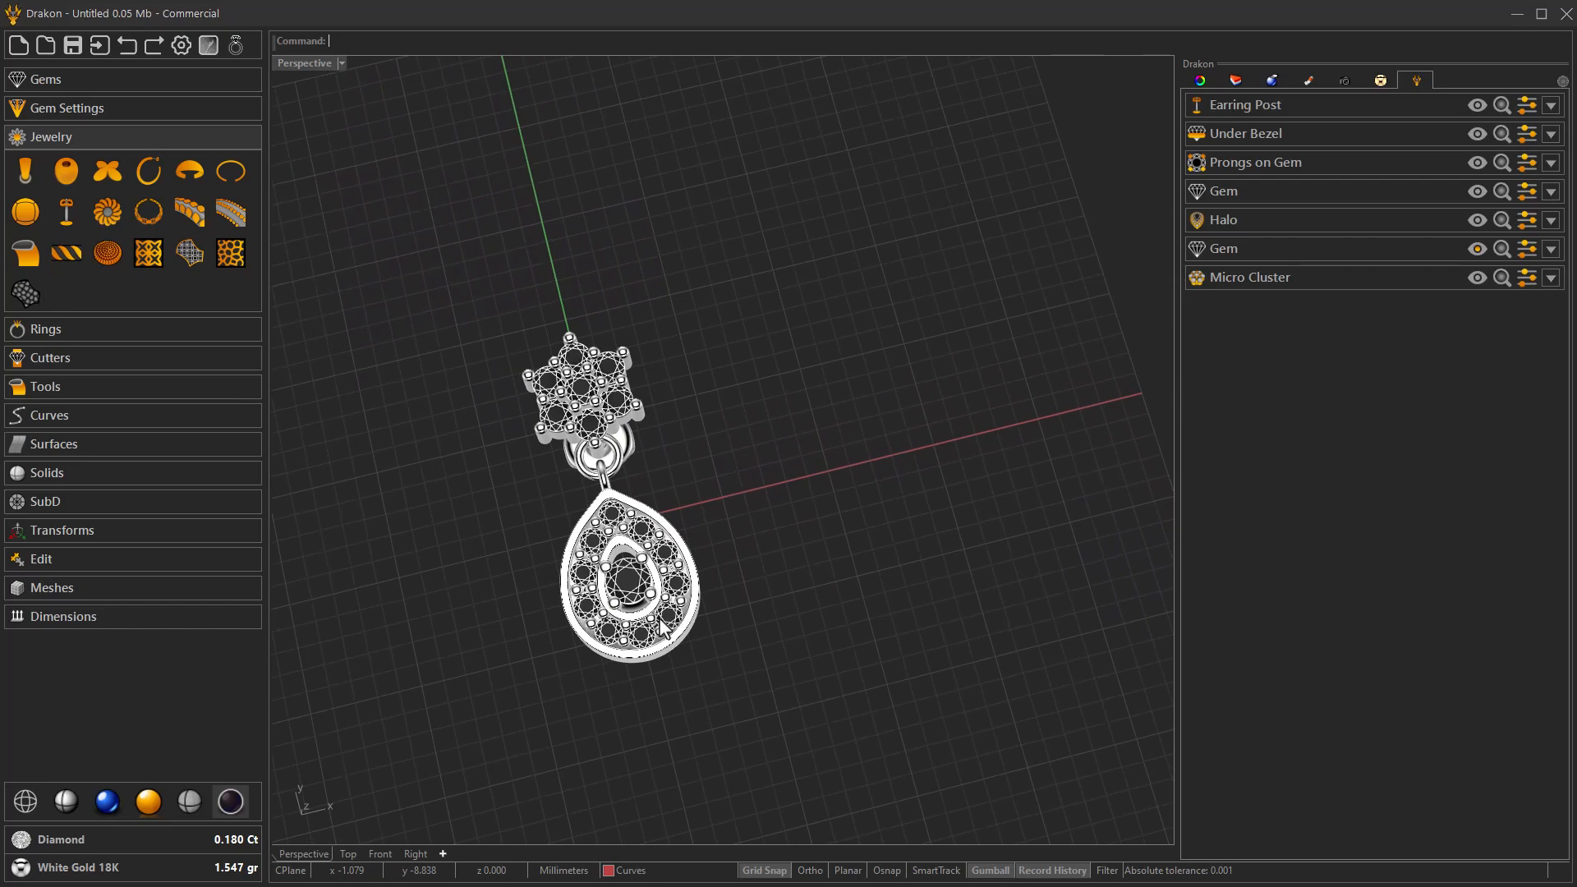
{"action": "left_click_drag", "start_coordinate": [425, 271], "coordinate": [805, 829]}
{"action": "left_click_drag", "start_coordinate": [795, 761], "coordinate": [795, 761]}
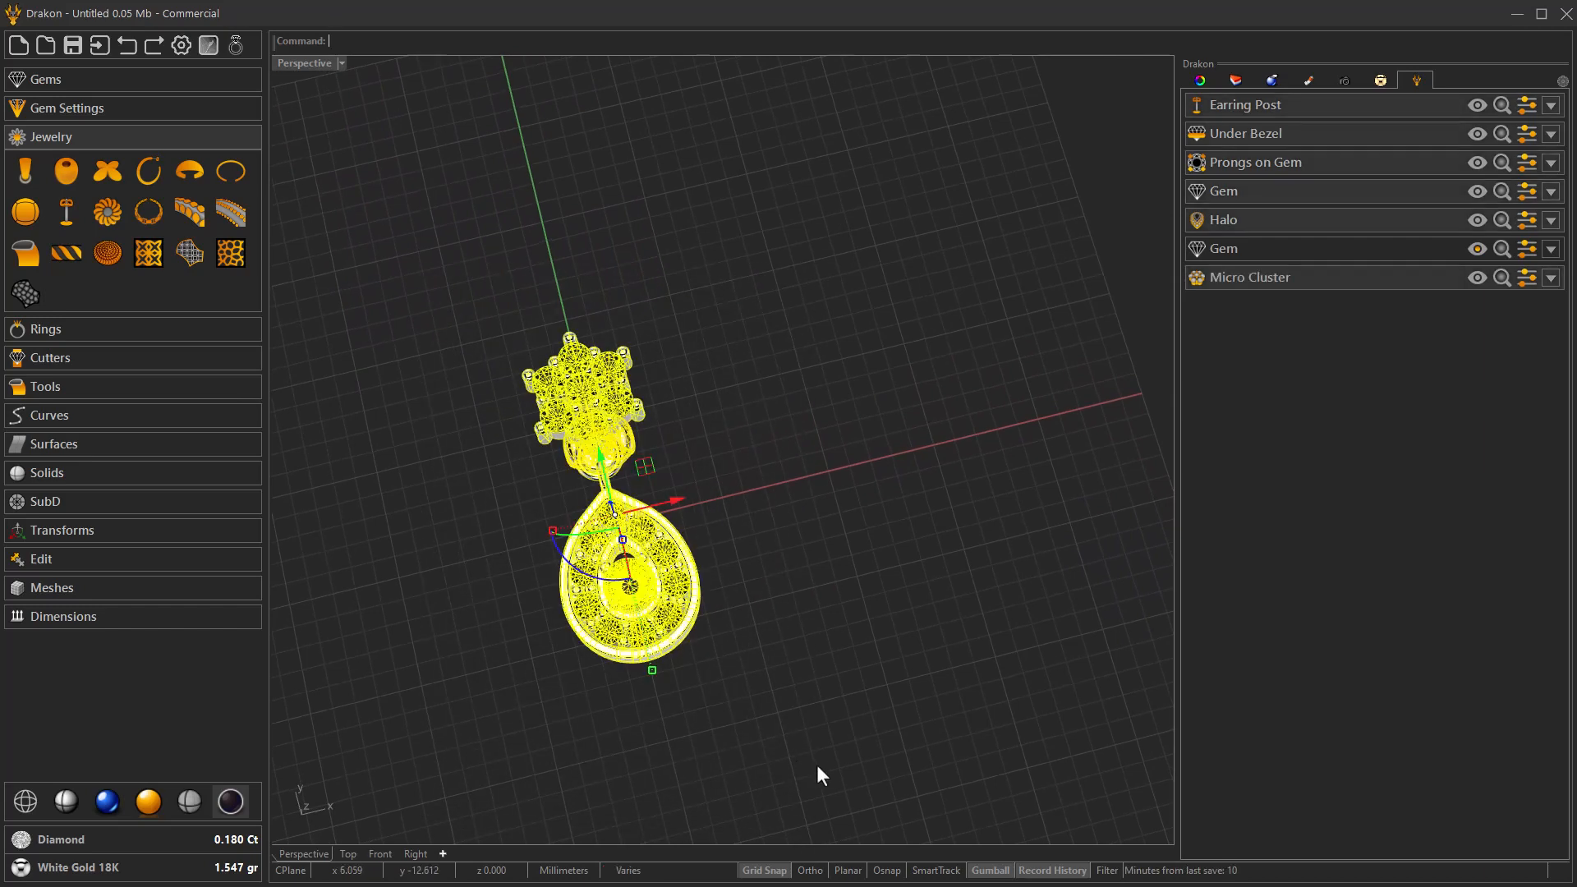
{"action": "left_click_drag", "start_coordinate": [678, 500], "coordinate": [950, 469]}
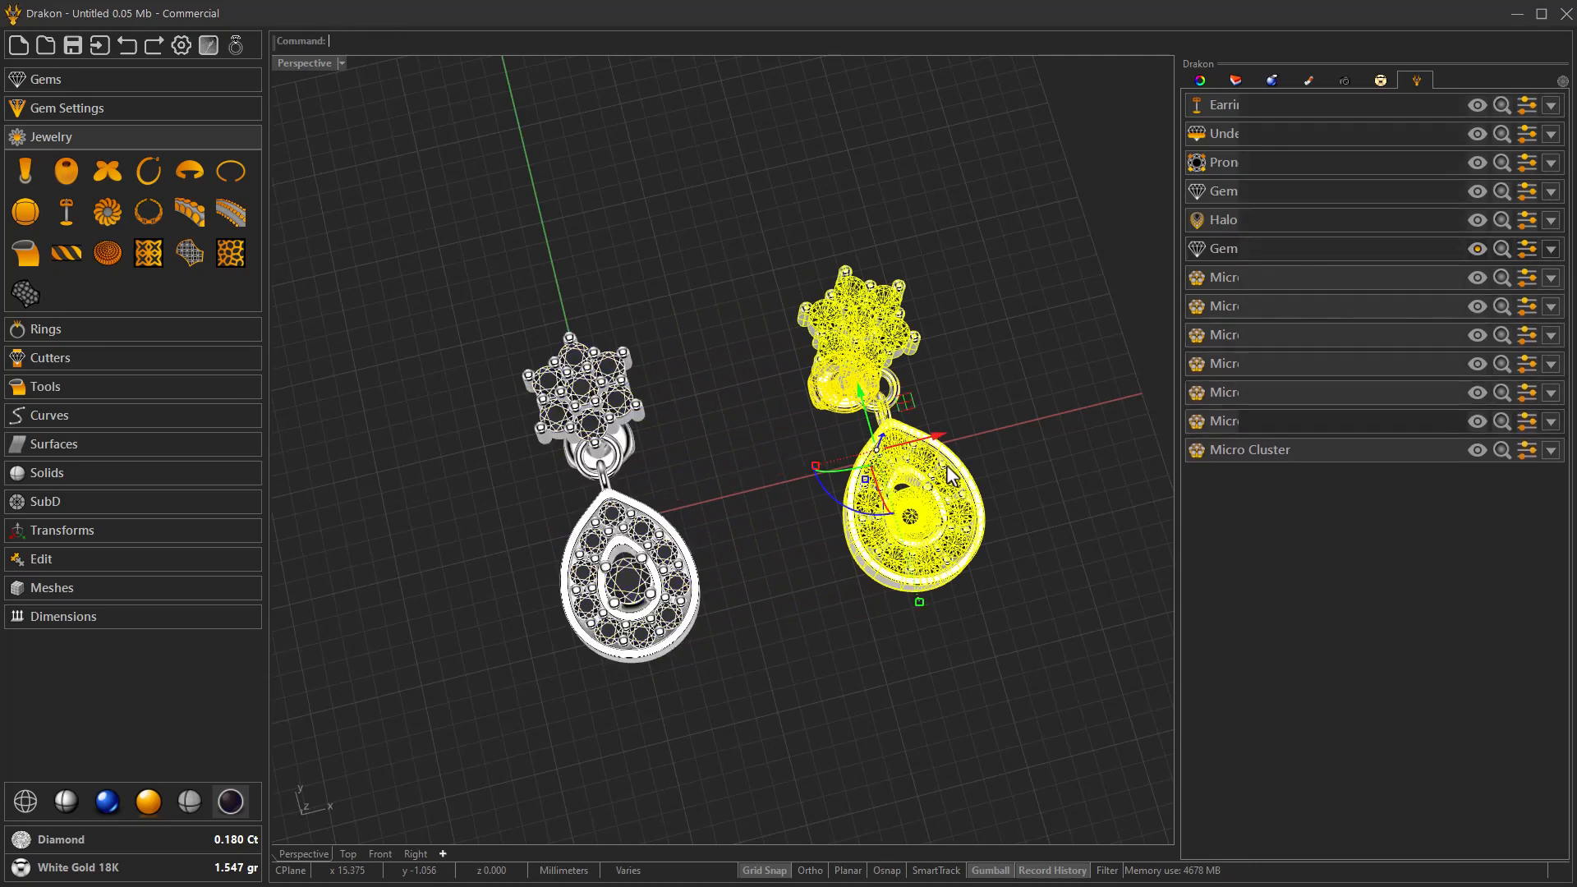
{"action": "left_click", "coordinate": [1019, 460]}
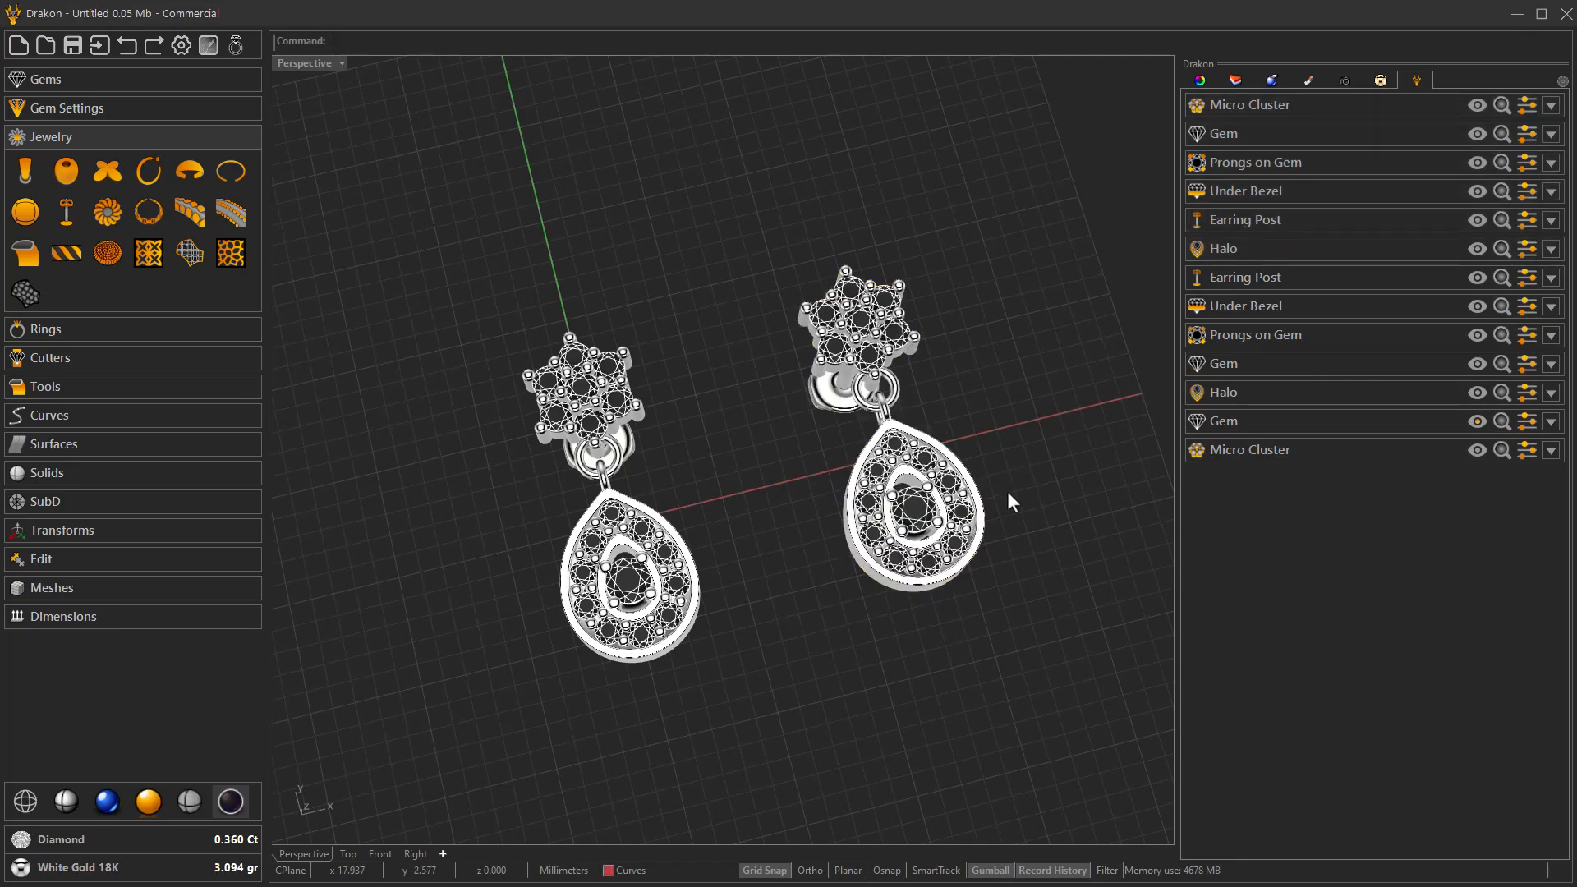
Examine the finished pair of earrings from several angles.
{"action": "right_click_drag", "start_coordinate": [992, 506], "coordinate": [867, 434]}
{"action": "scroll", "coordinate": [761, 488], "scroll_direction": "up", "scroll_amount": 8}
{"action": "right_click_drag", "start_coordinate": [761, 488], "coordinate": [743, 618]}
{"action": "scroll", "coordinate": [856, 653], "scroll_direction": "down", "scroll_amount": 6}
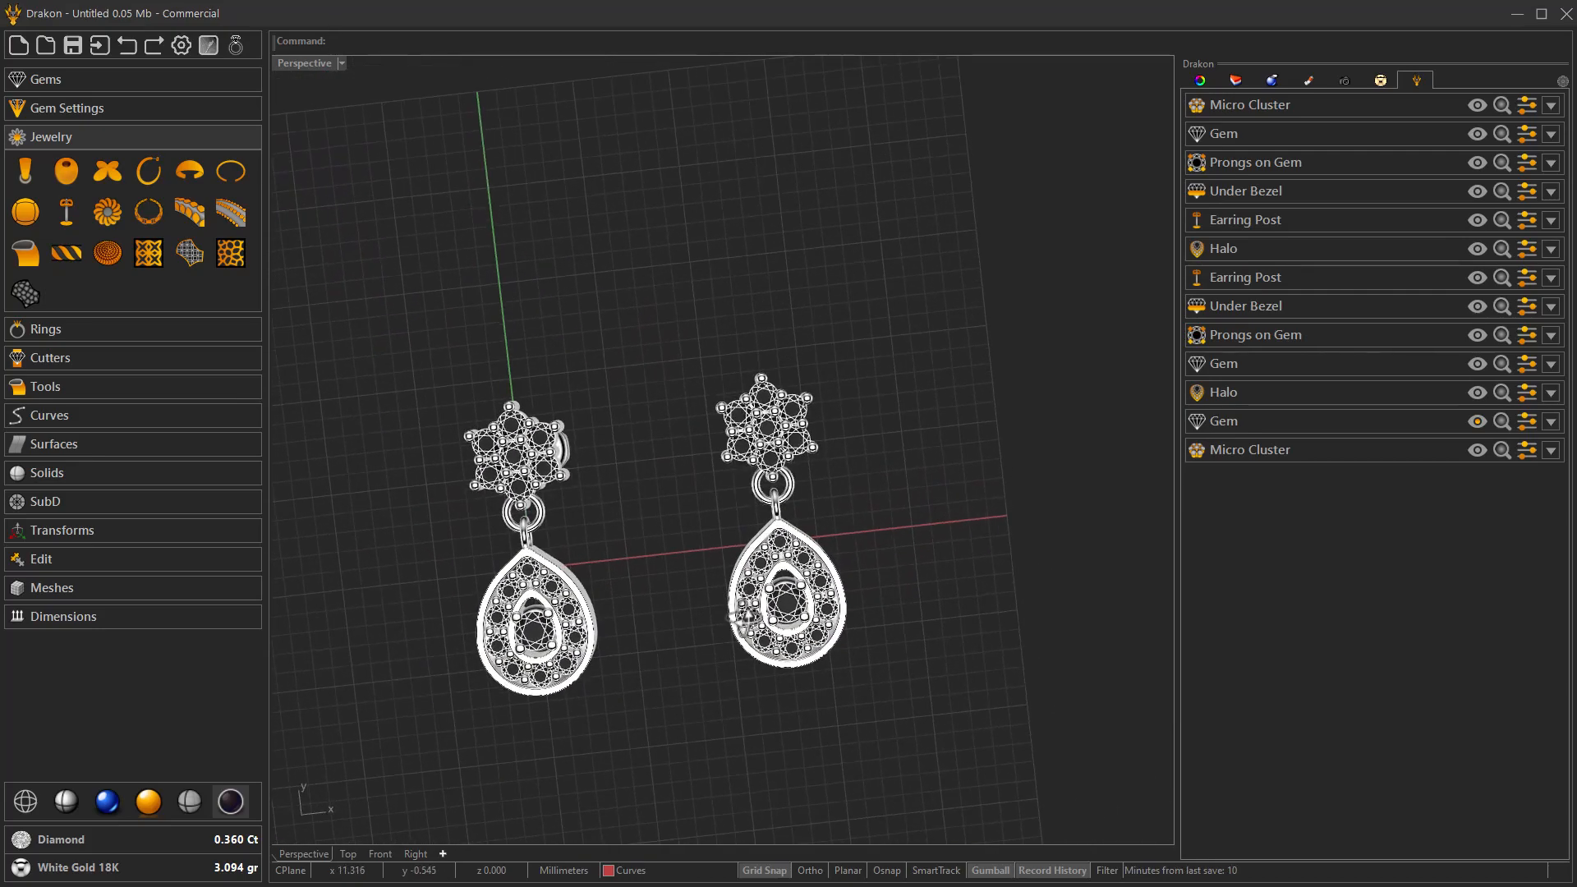
{"action": "right_click_drag", "start_coordinate": [567, 657], "coordinate": [722, 470]}
{"action": "right_click_drag", "start_coordinate": [698, 546], "coordinate": [721, 450]}
{"action": "scroll", "coordinate": [595, 558], "scroll_direction": "up", "scroll_amount": 4}
{"action": "right_click_drag", "start_coordinate": [588, 559], "coordinate": [683, 515]}
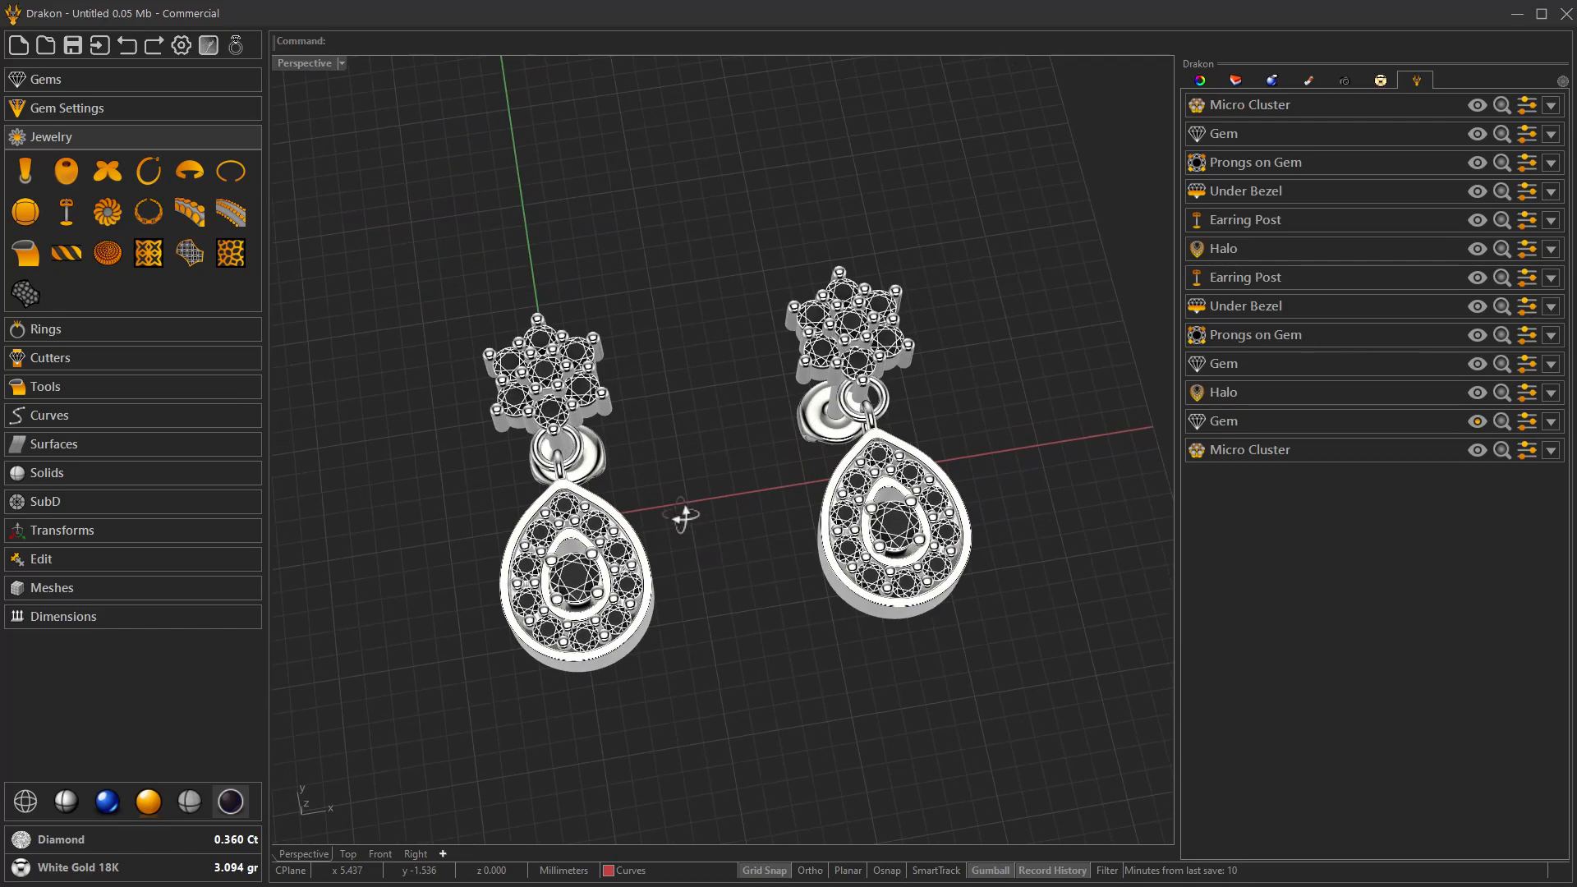